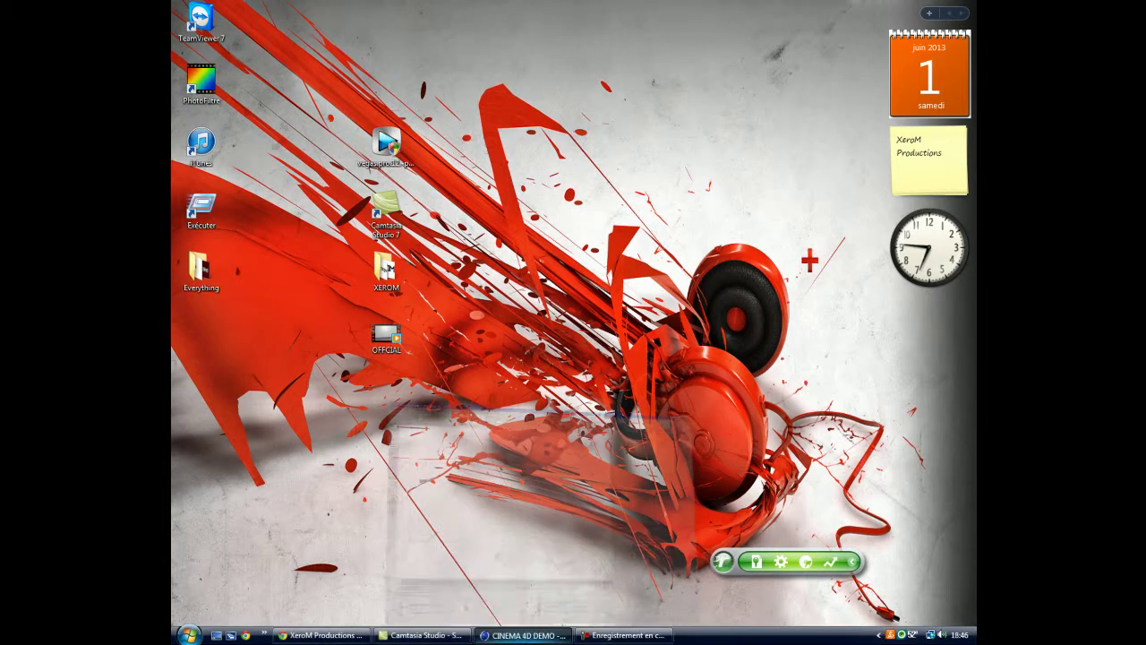
# Restore the CINEMA 4D DEMO window from the taskbar so it fills the screen
pyautogui.click(523, 635)
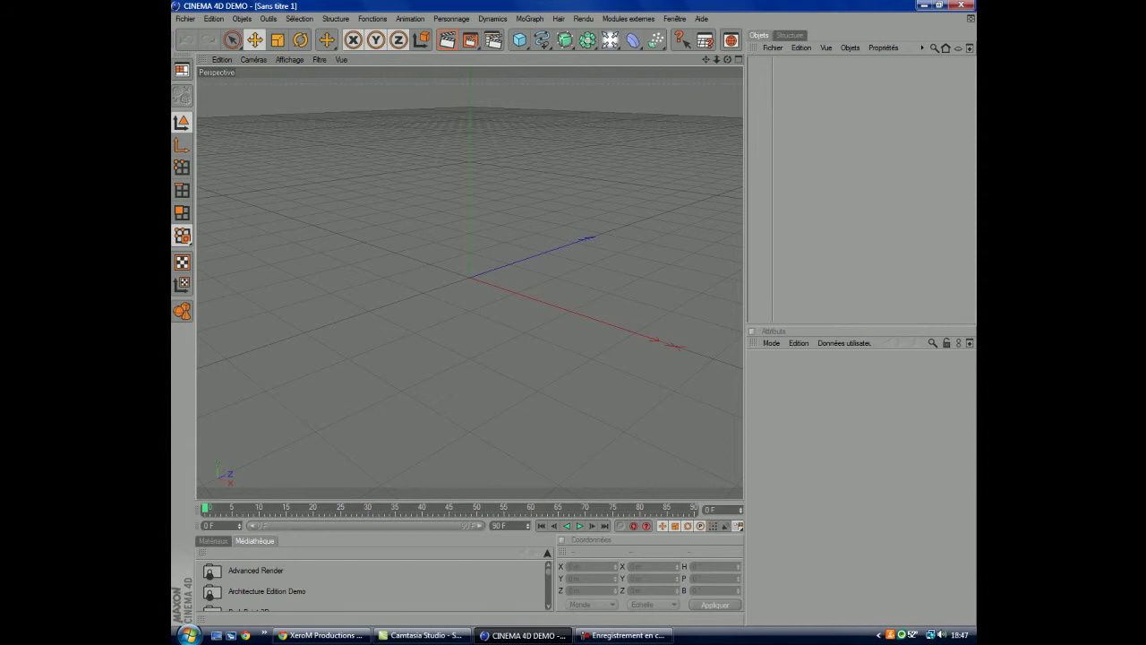
# Add a MoGraph text object and change its text from 'Exemple' to 'Tuto'
pyautogui.click(529, 18)
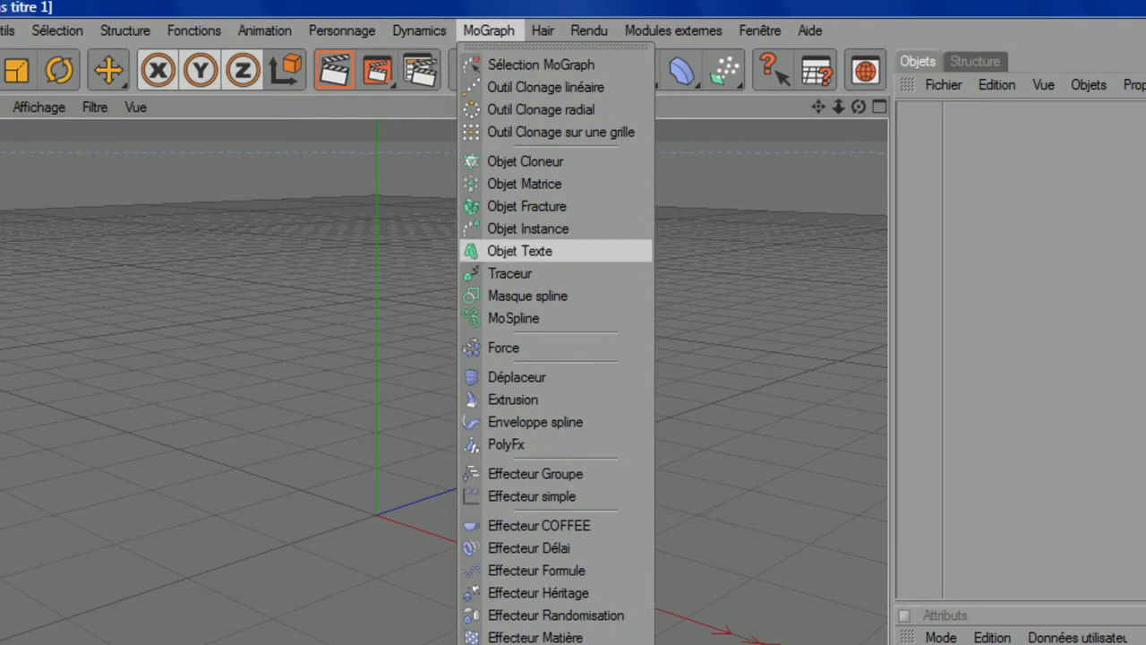
pyautogui.click(519, 251)
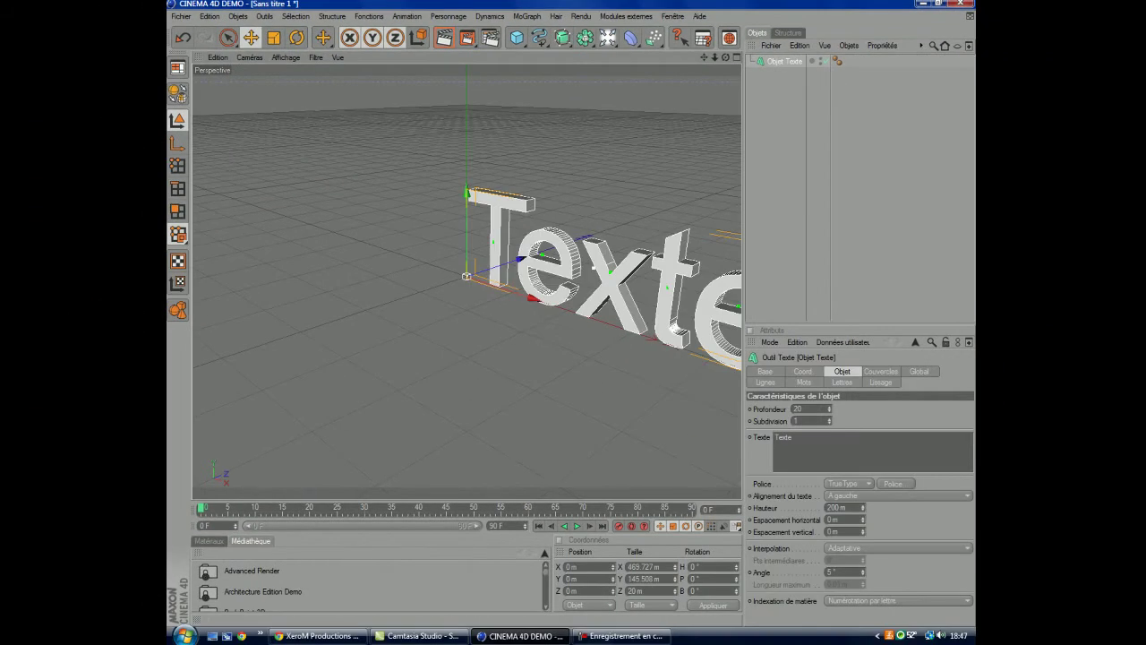
pyautogui.doubleClick(783, 437)
pyautogui.press('BackSpace')
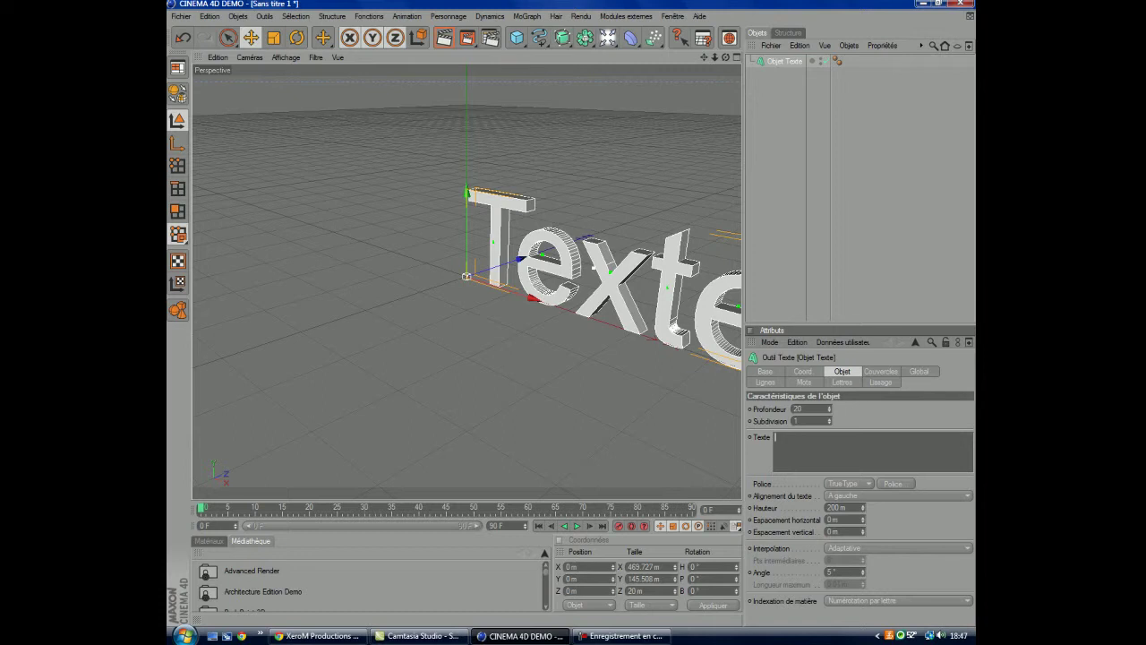
pyautogui.write('Exemple')
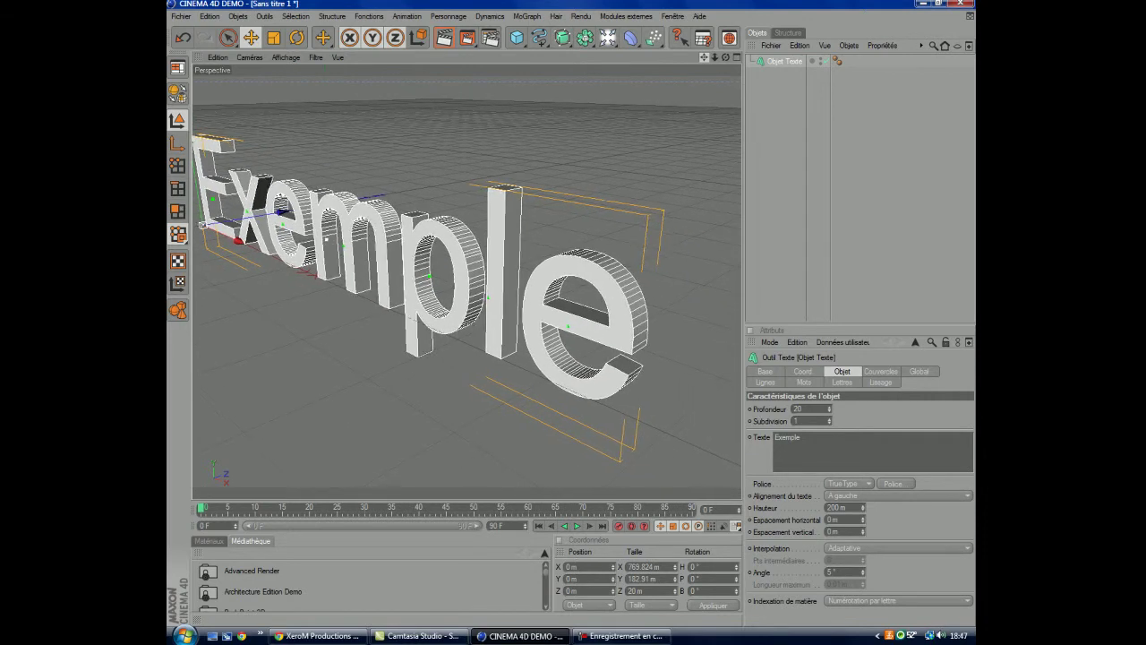
pyautogui.doubleClick(786, 437)
pyautogui.press('BackSpace')
pyautogui.write('Tuto')
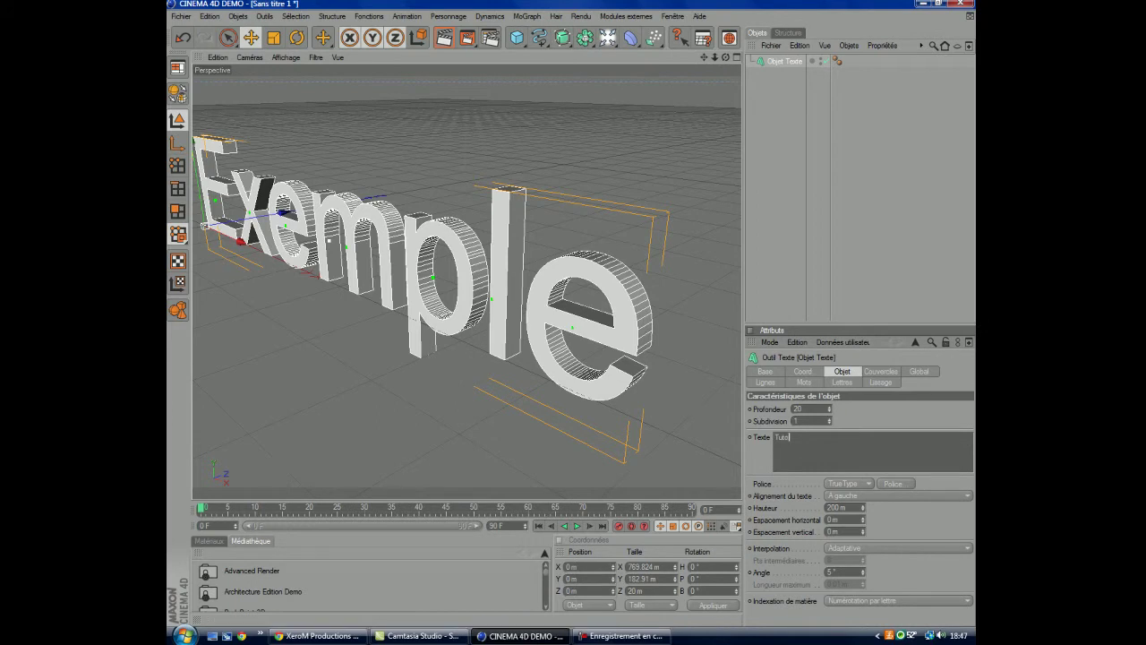
# Set the Tuto text's extrusion depth (Profondeur) to exactly 70
pyautogui.moveTo(830, 409); pyautogui.dragTo(829, 394)
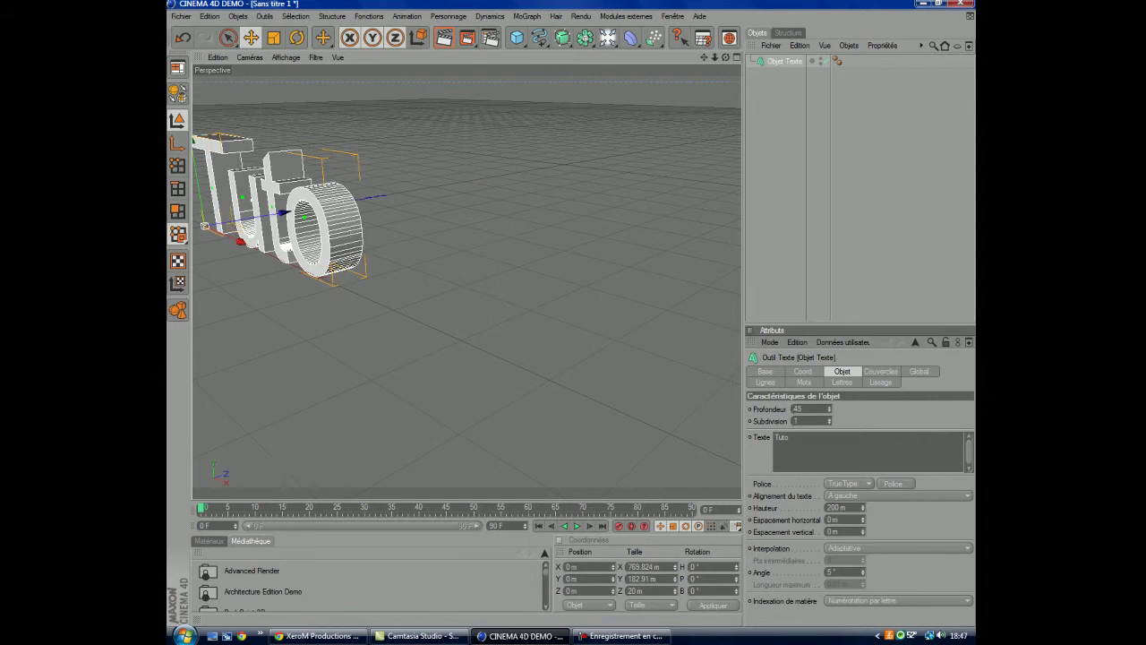
pyautogui.moveTo(466, 269)
pyautogui.keyDown('alt'); pyautogui.mouseDown()
pyautogui.moveTo(438, 295)
pyautogui.moveTo(448, 291)
pyautogui.mouseUp(); pyautogui.keyUp('alt')
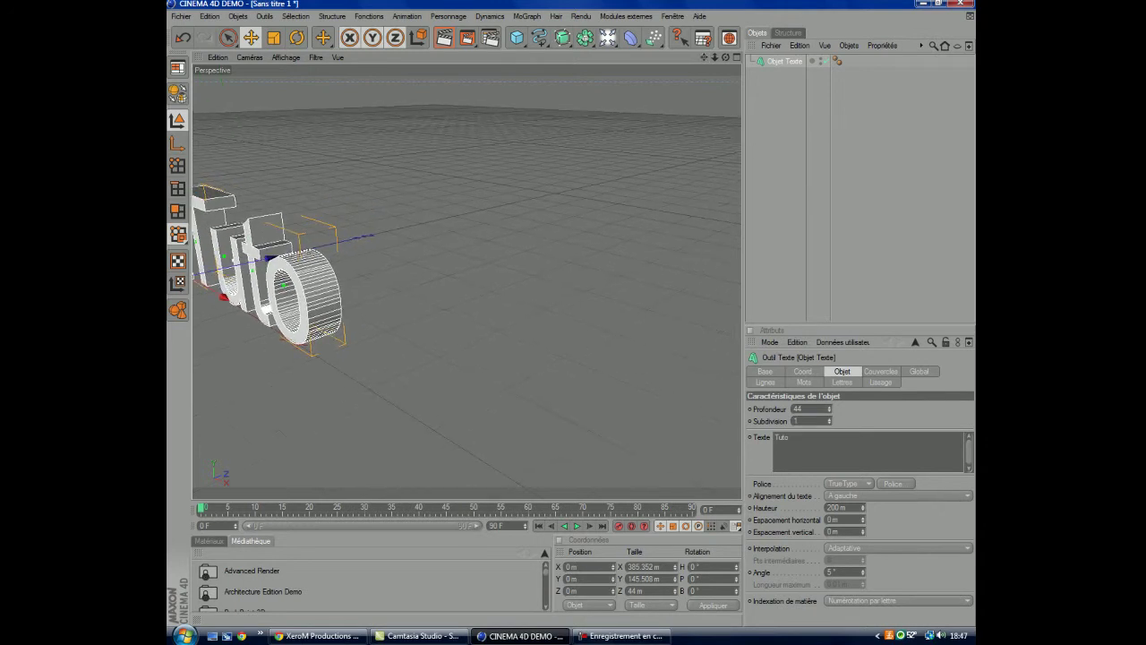
pyautogui.moveTo(704, 57); pyautogui.dragTo(752, 62)
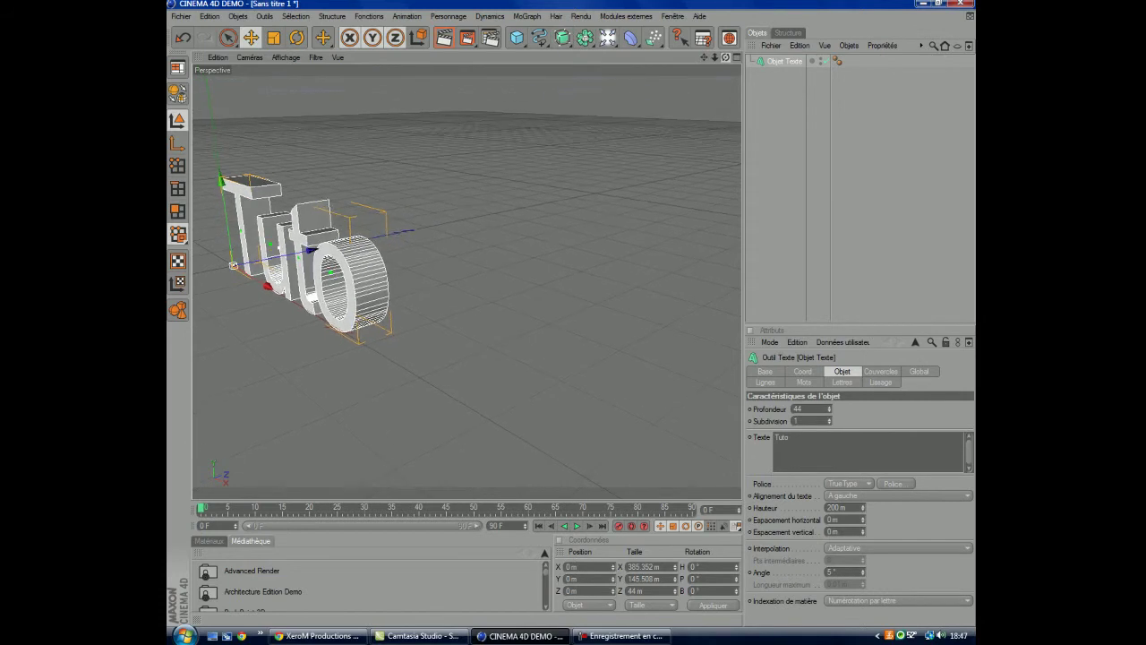
pyautogui.moveTo(830, 408)
pyautogui.mouseDown()
pyautogui.moveTo(829, 376)
pyautogui.moveTo(829, 421)
pyautogui.mouseUp()
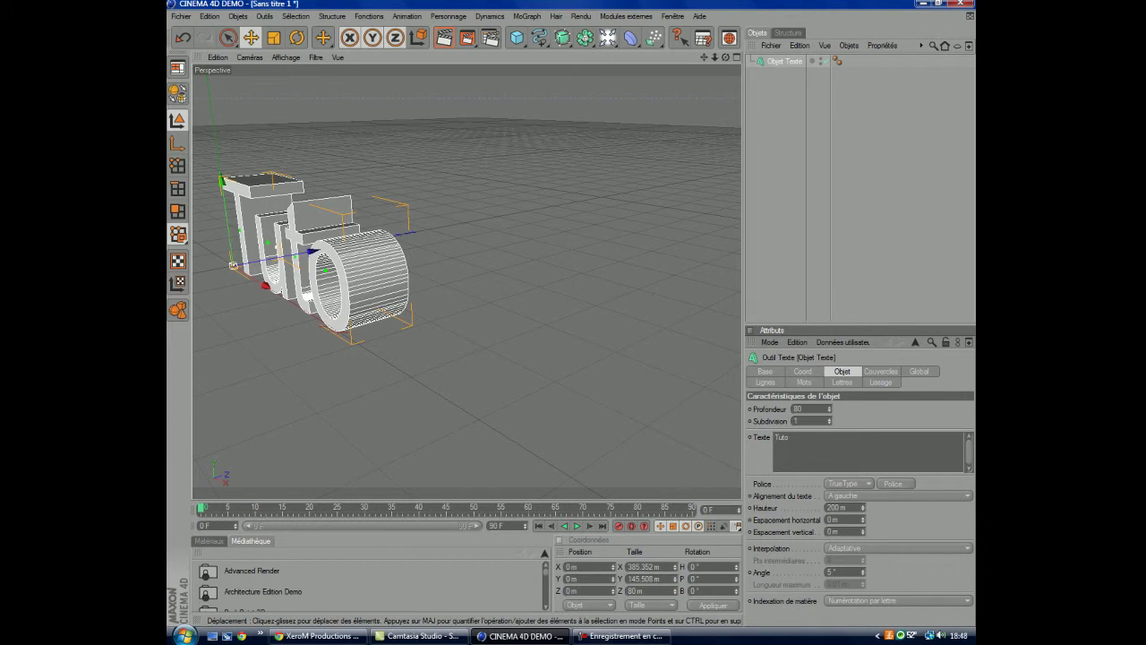
pyautogui.moveTo(830, 408); pyautogui.dragTo(829, 420)
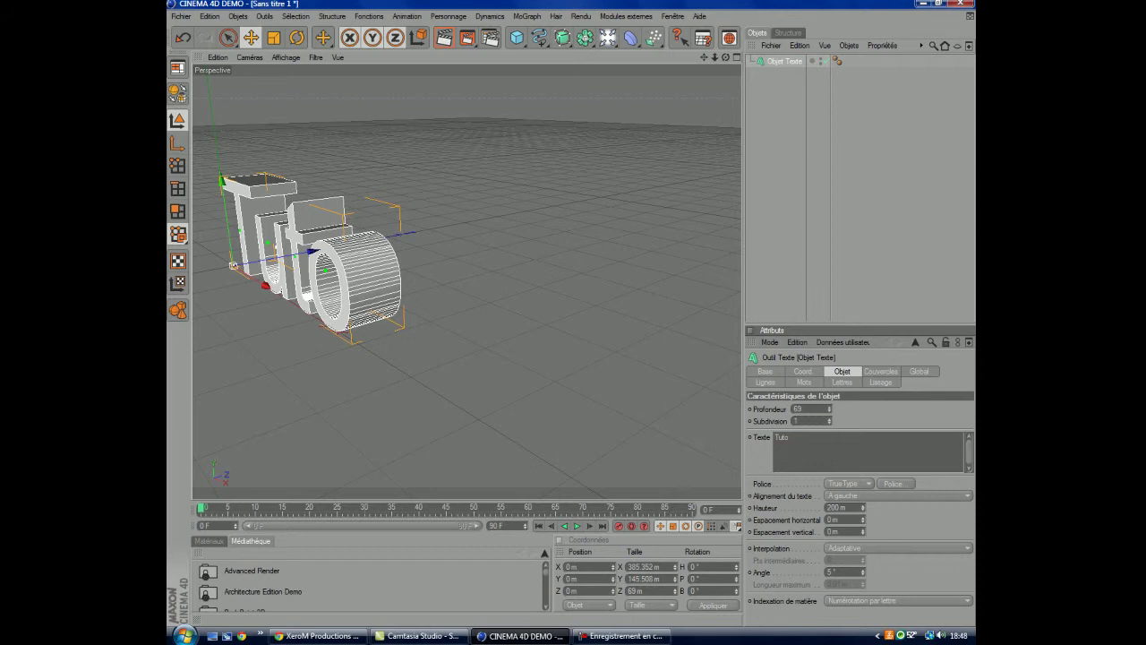
pyautogui.click(829, 405)
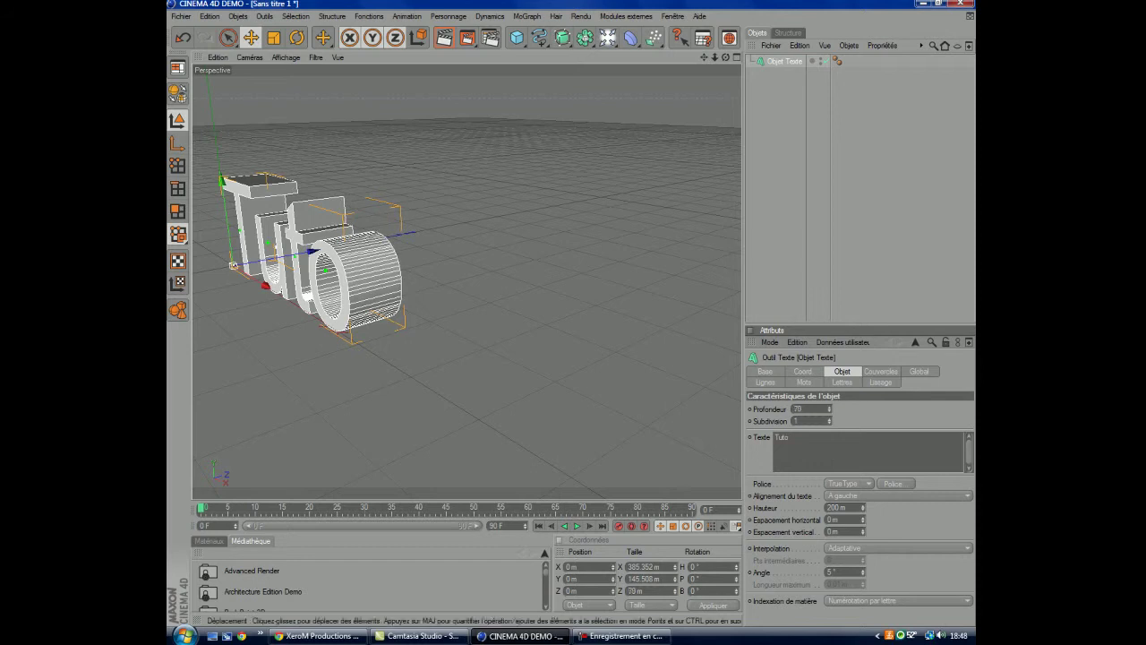
# Search fonts for 'Gang Wolfik' and set the Tuto text's font to Gang Wolfik
pyautogui.click(893, 482)
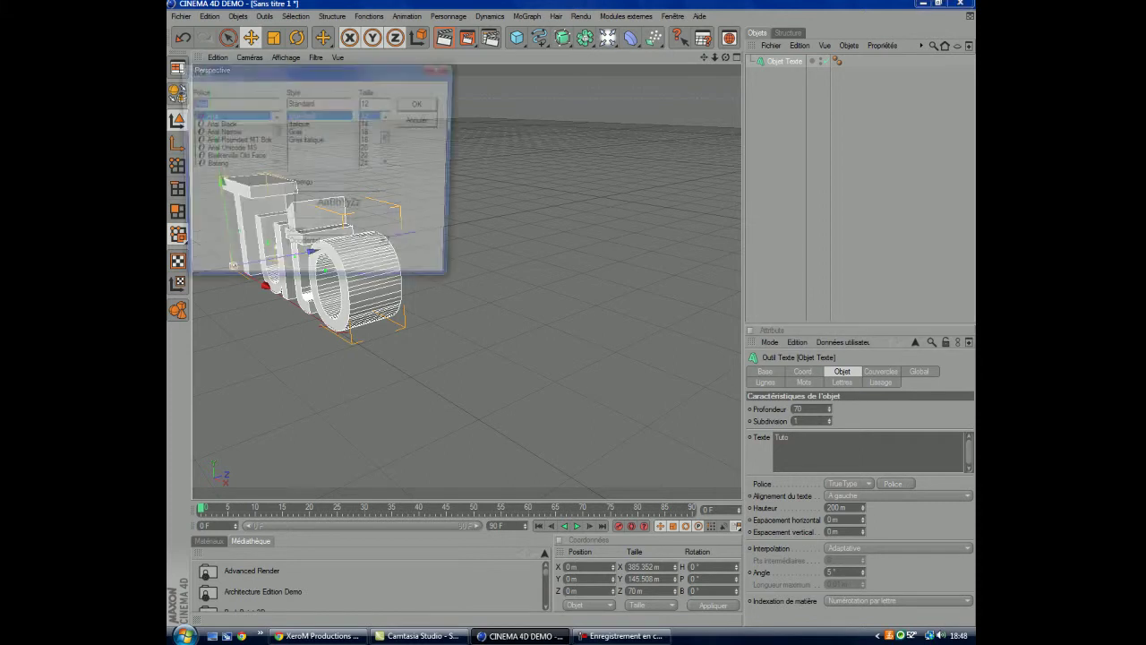
pyautogui.press('BackSpace')
pyautogui.write('Gang')
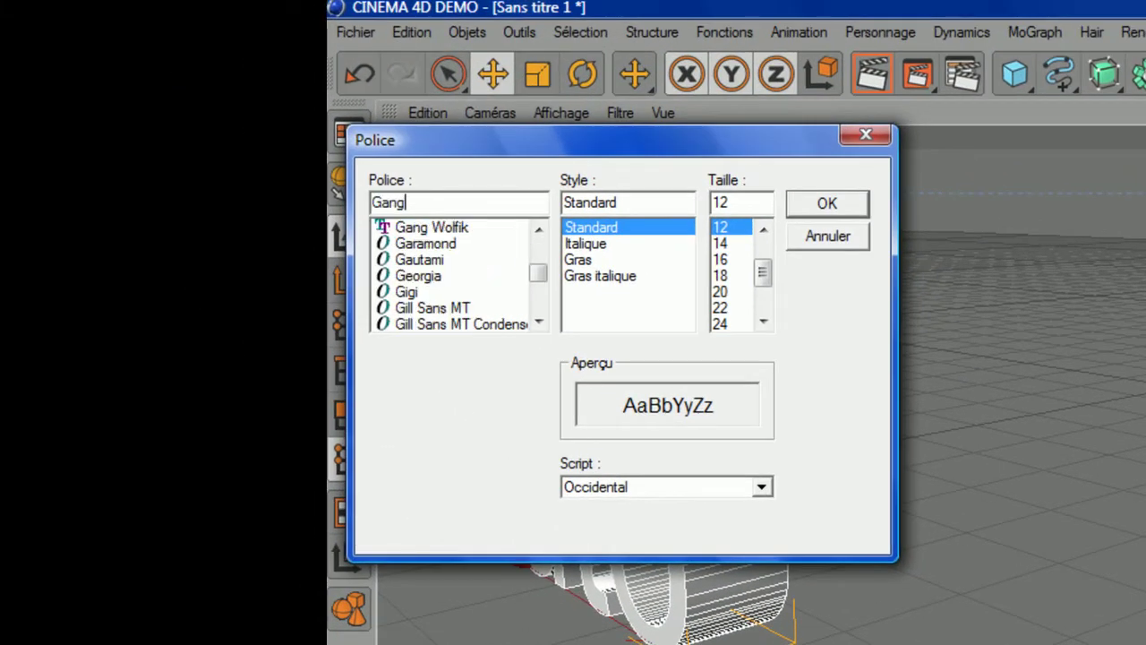
pyautogui.click(431, 227)
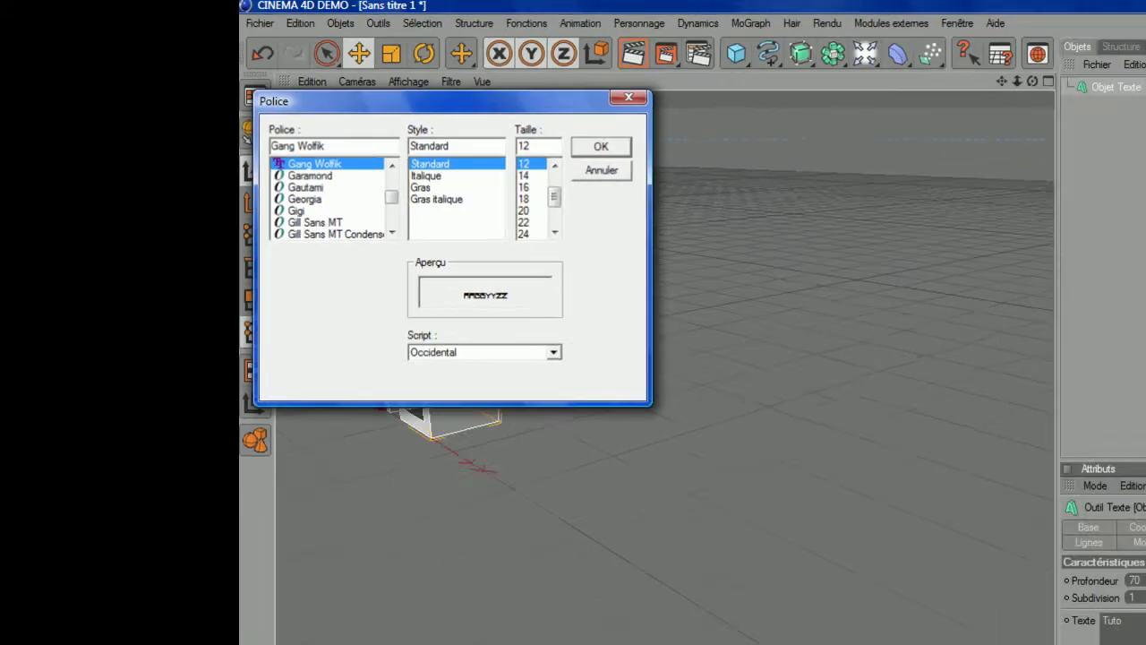
pyautogui.press('Return')
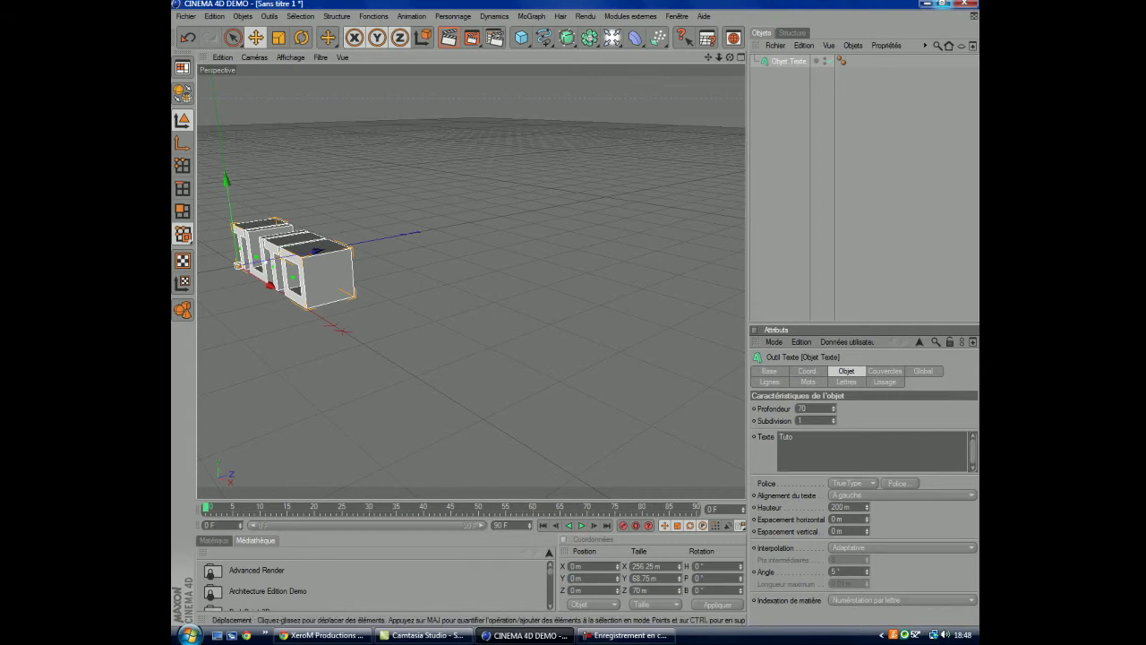
pyautogui.click(897, 483)
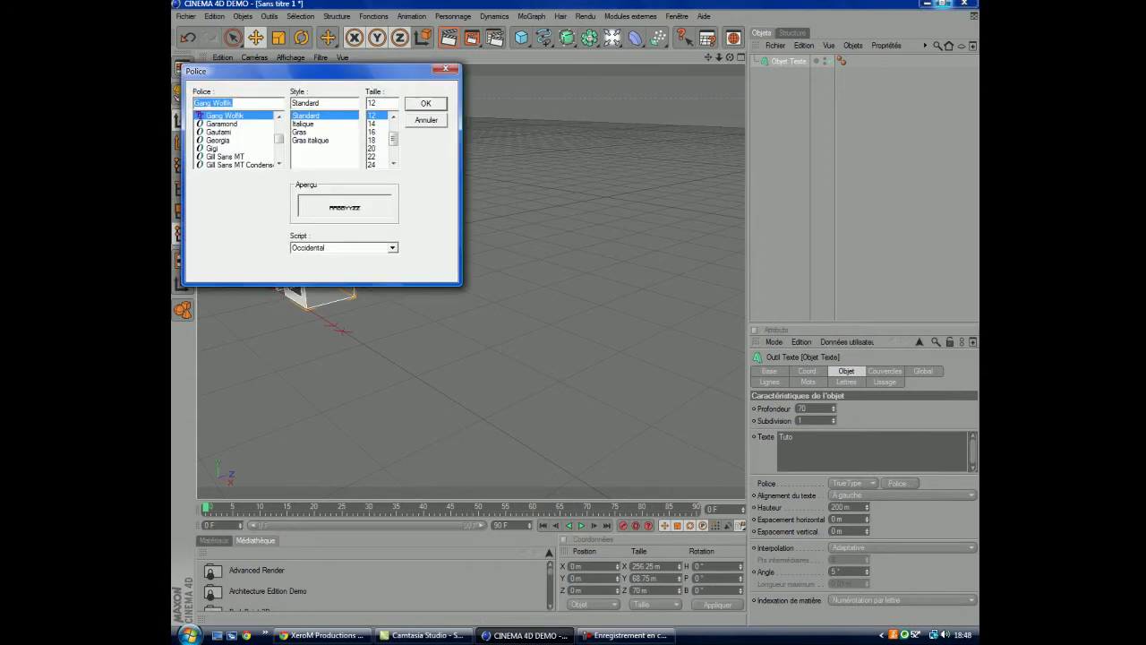
pyautogui.press('BackSpace')
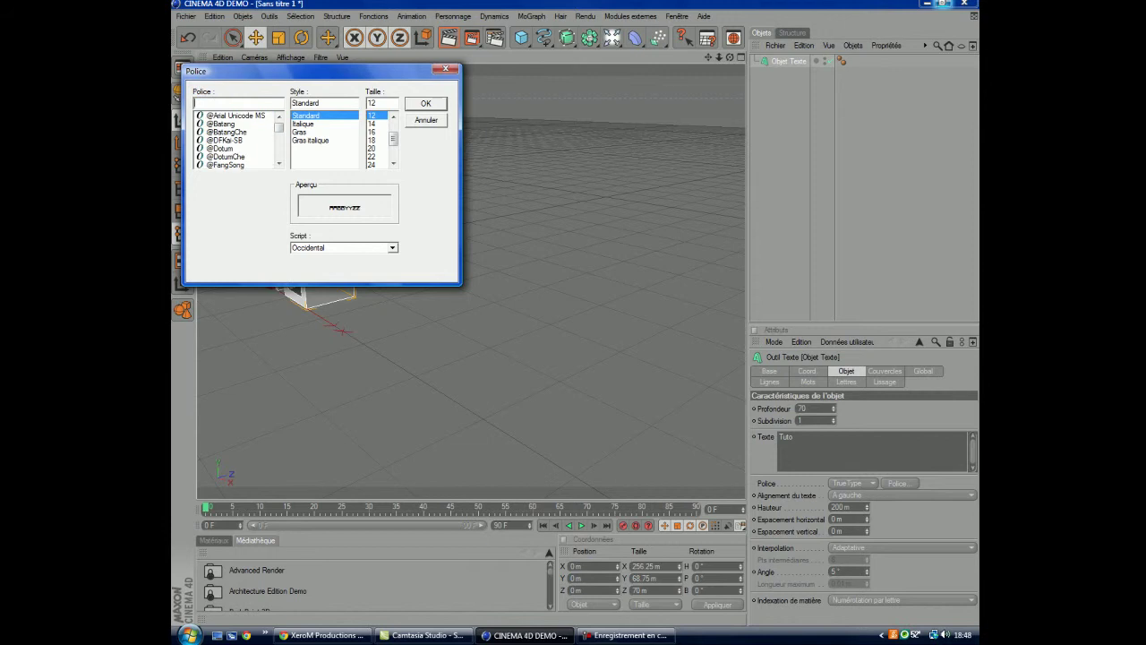
pyautogui.write('Magnu')
pyautogui.press('BackSpace')
pyautogui.press('BackSpace')
pyautogui.press('BackSpace')
pyautogui.press('BackSpace')
pyautogui.press('BackSpace')
pyautogui.write('Gang Wolfik')
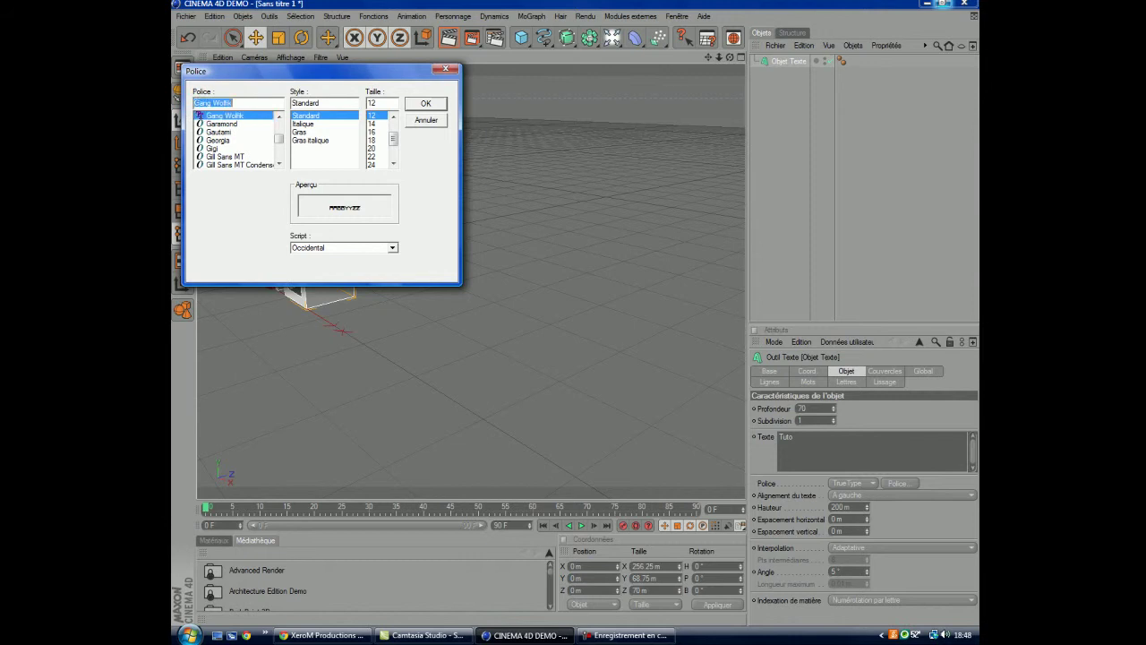
pyautogui.press('Return')
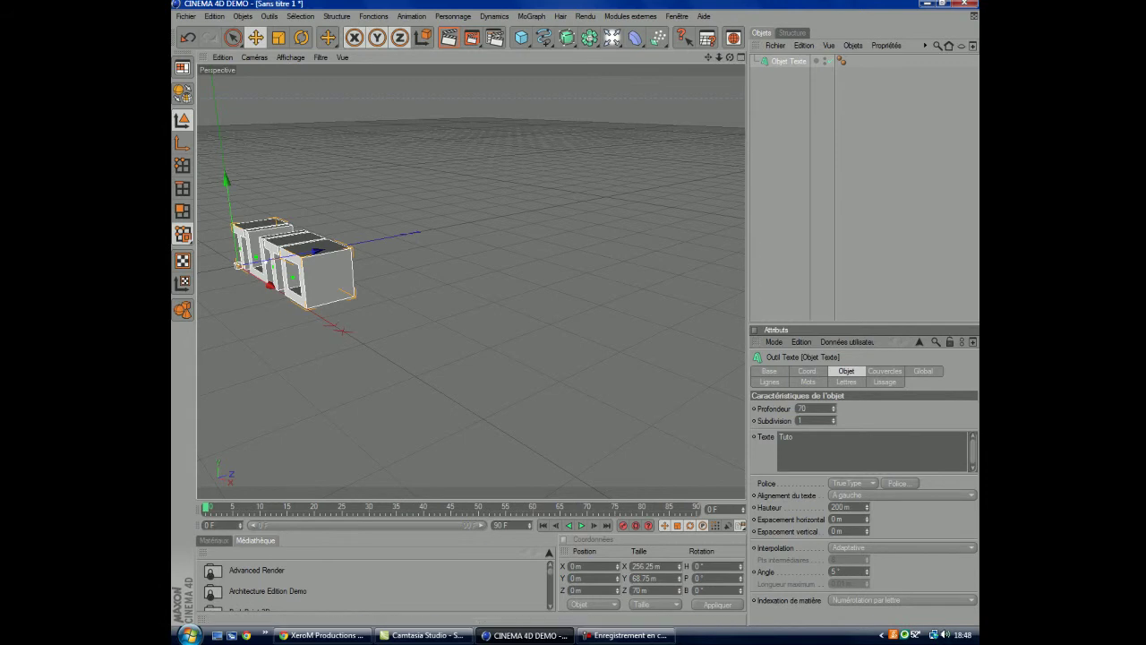
# Raise the letter height (Hauteur) to 349 m and frame TUTO head-on
pyautogui.moveTo(865, 507)
pyautogui.mouseDown()
pyautogui.moveTo(866, 475)
pyautogui.moveTo(866, 505)
pyautogui.mouseUp()
pyautogui.keyDown('alt'); pyautogui.moveTo(484, 295); pyautogui.dragTo(480, 353); pyautogui.keyUp('alt')
pyautogui.keyDown('alt'); pyautogui.moveTo(481, 353); pyautogui.dragTo(570, 372, button='middle'); pyautogui.keyUp('alt')
pyautogui.keyDown('alt'); pyautogui.moveTo(569, 373); pyautogui.dragTo(570, 374); pyautogui.keyUp('alt')
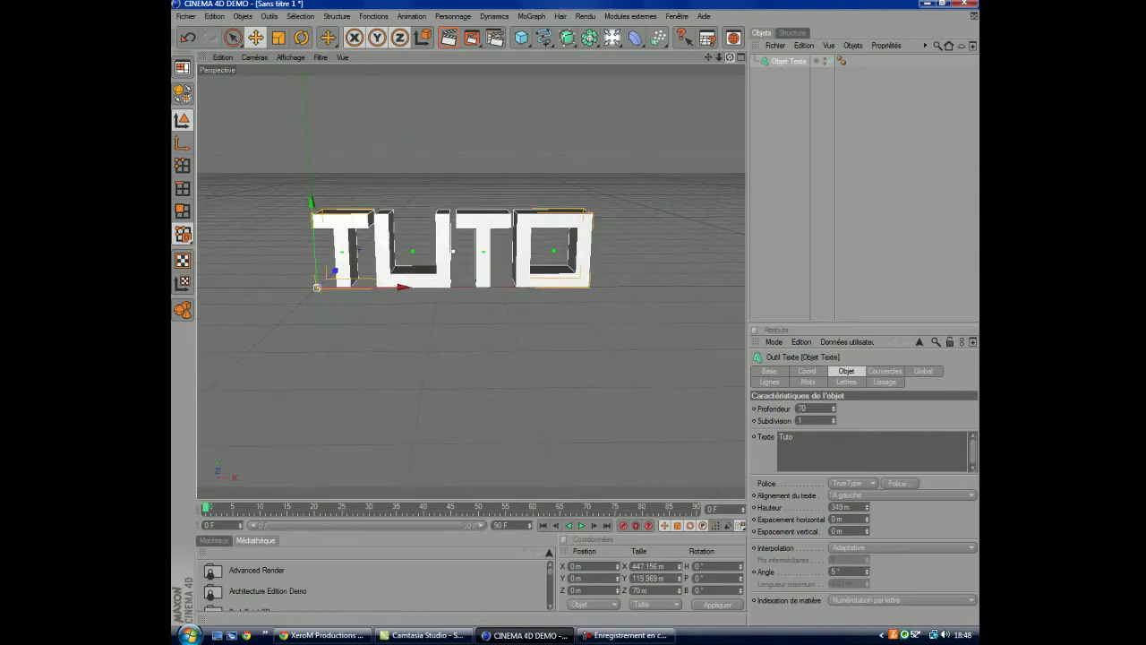
# Render a quick preview of the view to check the blocky lettering
pyautogui.click(448, 37)
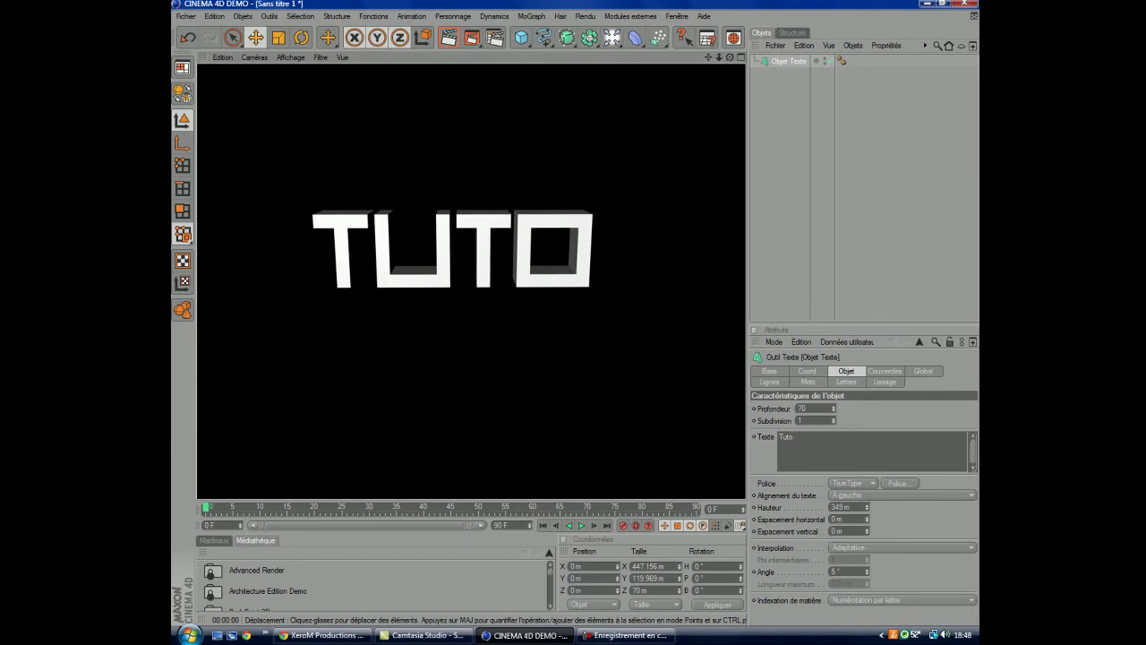
pyautogui.keyDown('alt'); pyautogui.moveTo(434, 466); pyautogui.dragTo(446, 466); pyautogui.keyUp('alt')
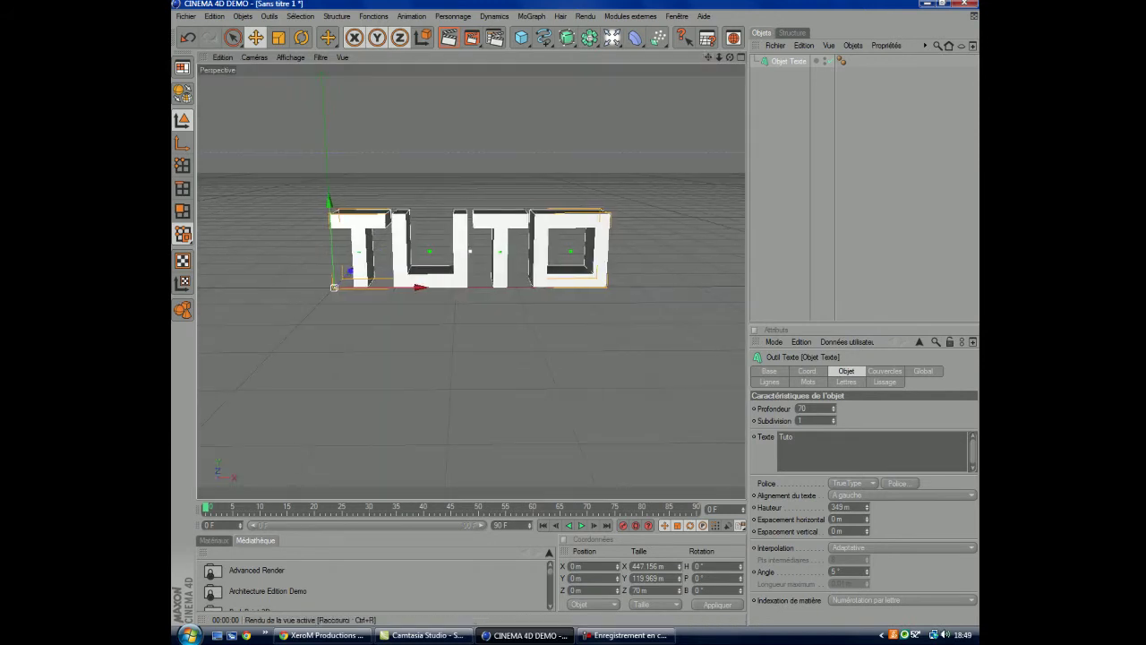
pyautogui.hotkey('ctrl', 'r')
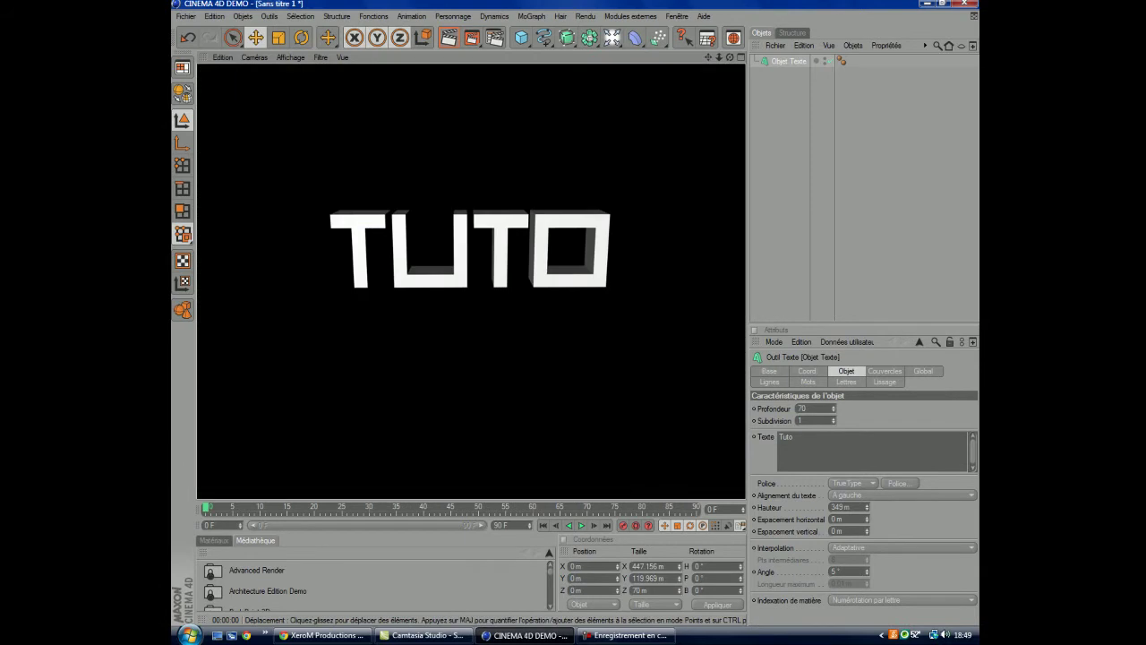
pyautogui.click(466, 251)
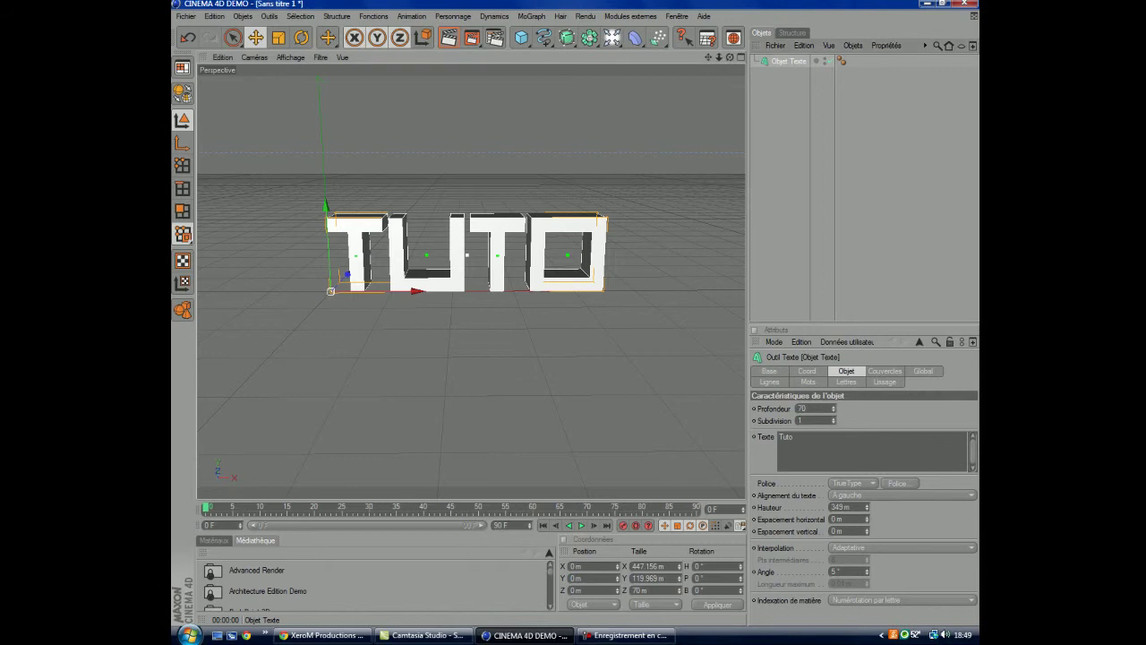
# Duplicate the text object, set its depth to 40, and shift it 17.657 m along Z
pyautogui.hotkey('ctrl', 'v')
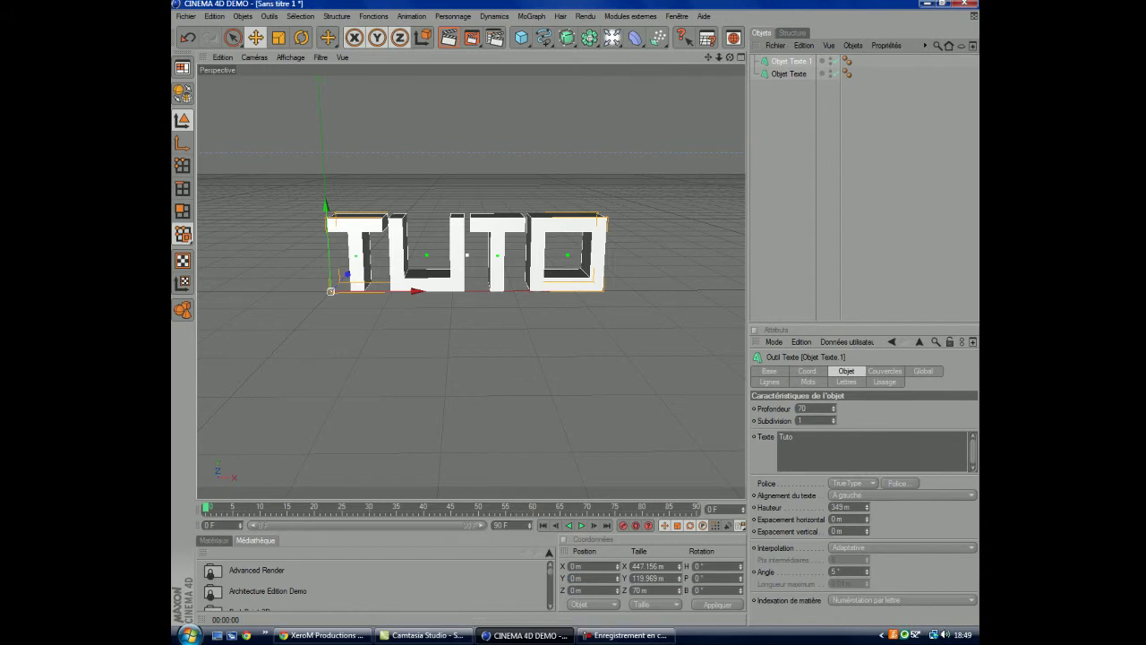
pyautogui.moveTo(729, 56); pyautogui.dragTo(668, 64)
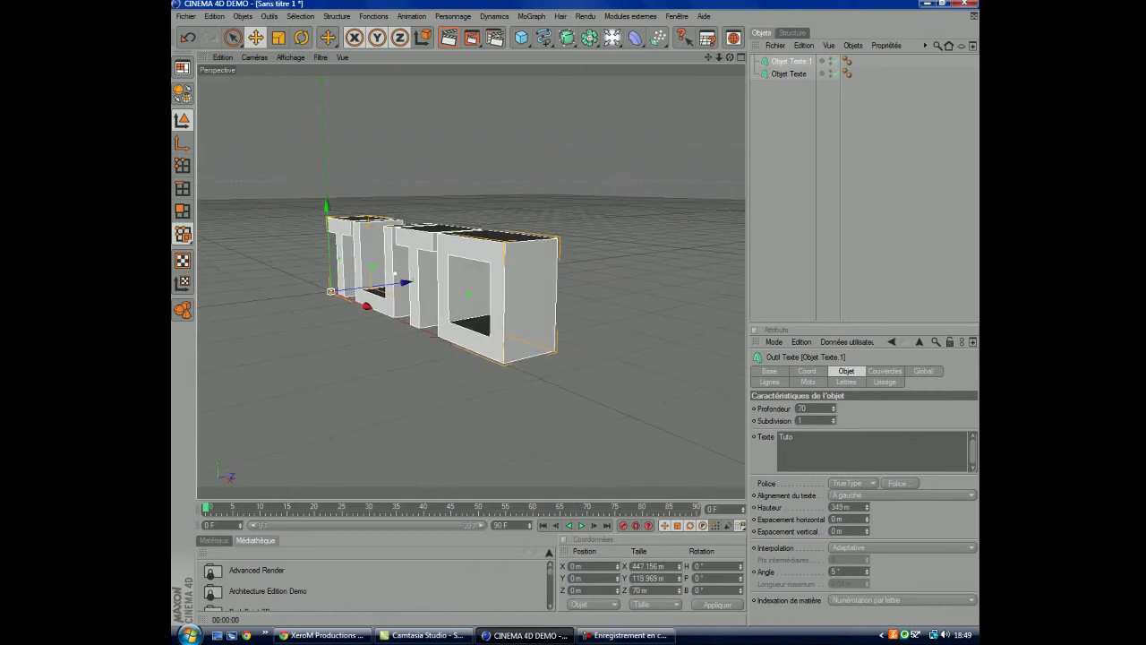
pyautogui.moveTo(832, 408)
pyautogui.mouseDown()
pyautogui.moveTo(833, 420)
pyautogui.moveTo(833, 409)
pyautogui.mouseUp()
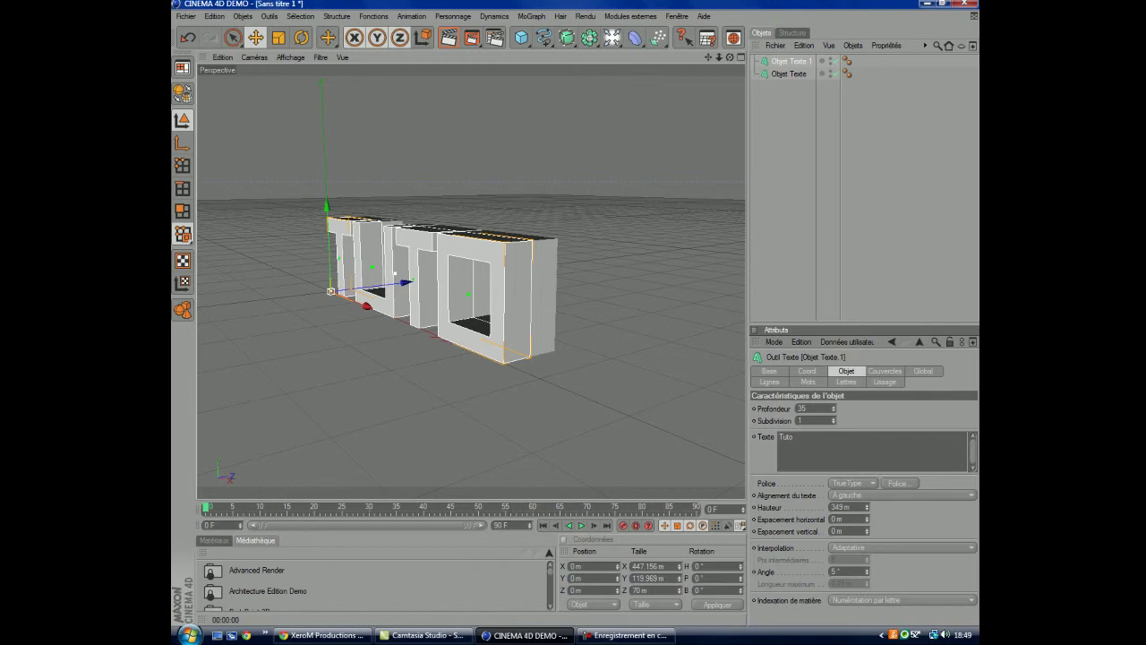
pyautogui.moveTo(833, 408); pyautogui.dragTo(832, 409)
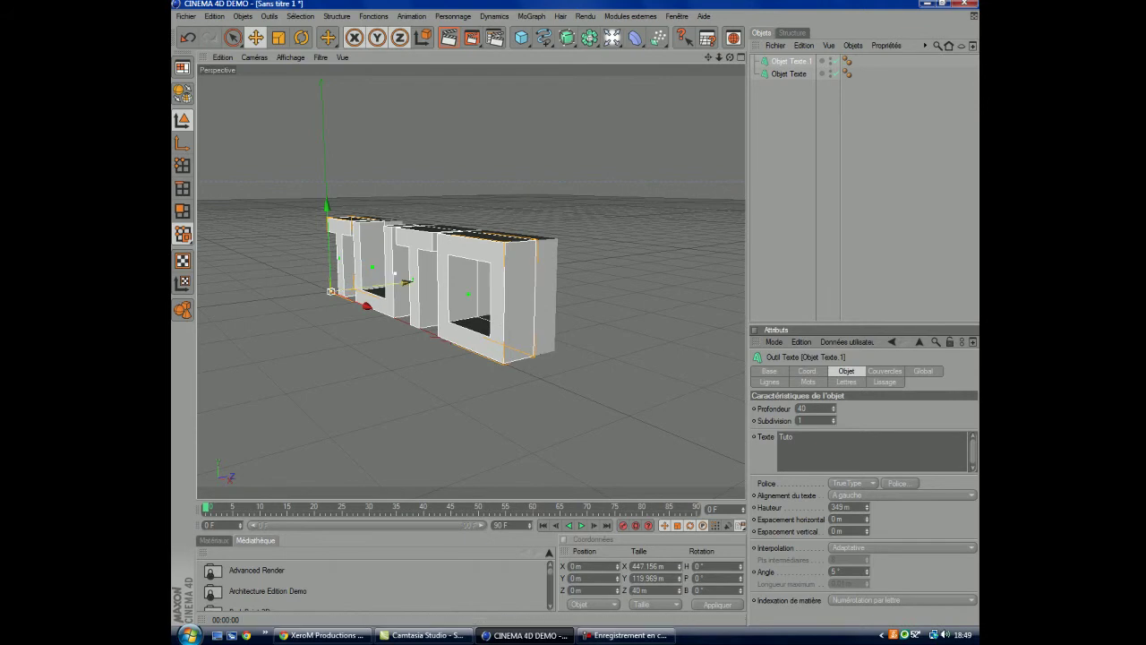
pyautogui.moveTo(395, 272); pyautogui.dragTo(407, 272)
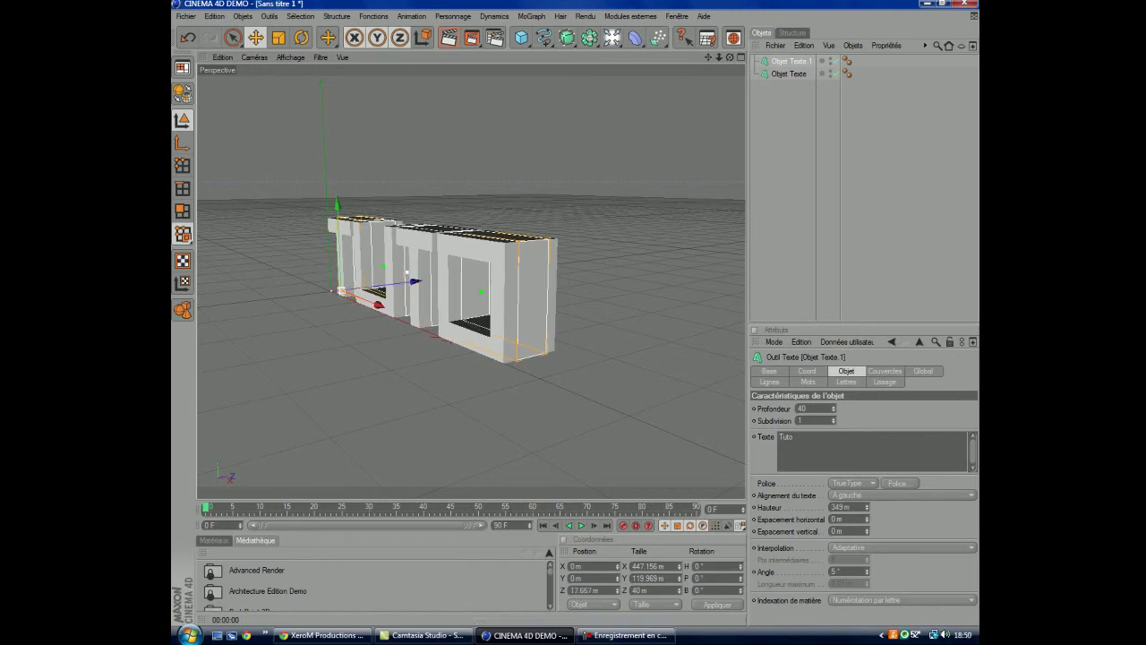
# Set both front (Début) and back (Fin) caps to Couvercle et biseau
pyautogui.click(885, 370)
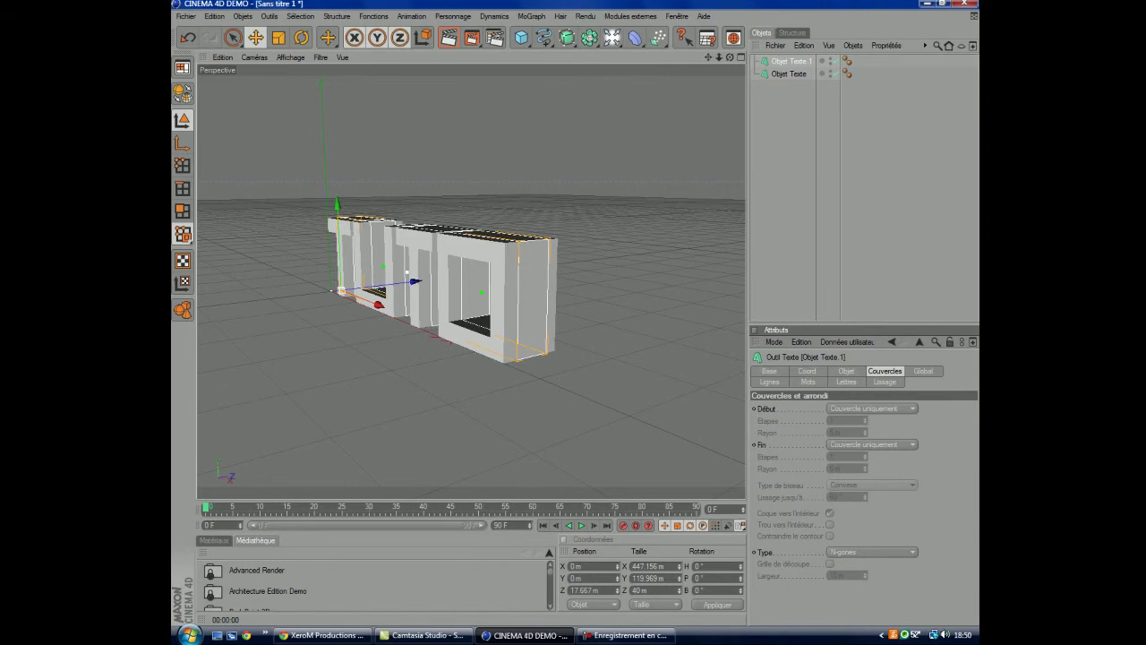
pyautogui.click(872, 409)
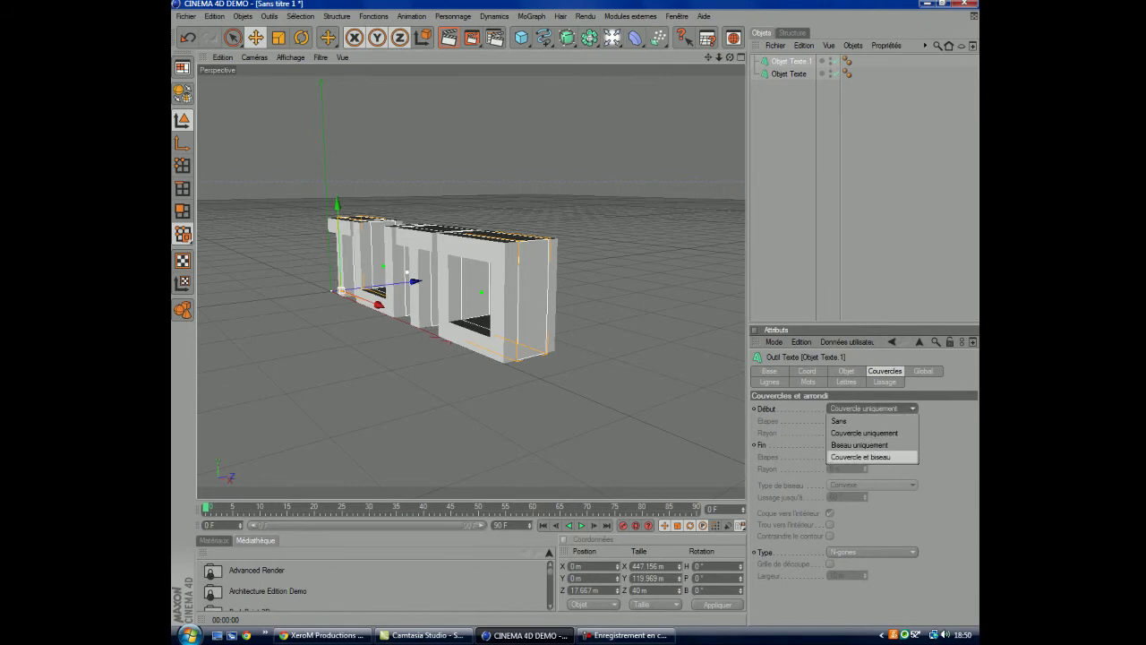
pyautogui.click(860, 458)
pyautogui.click(871, 444)
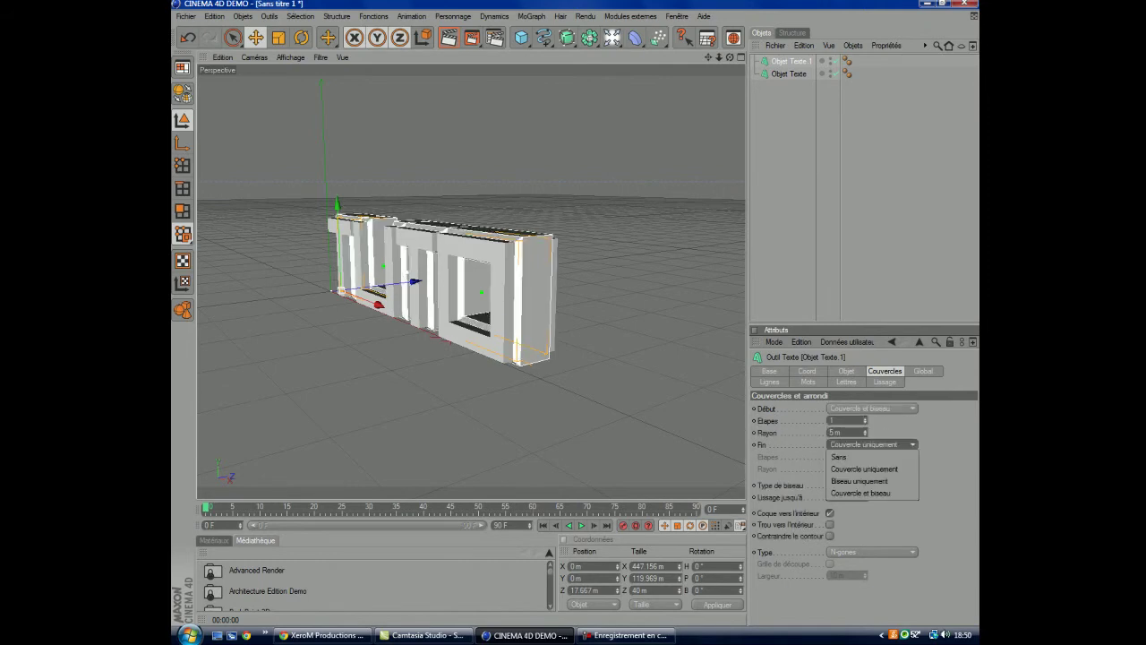
pyautogui.click(859, 495)
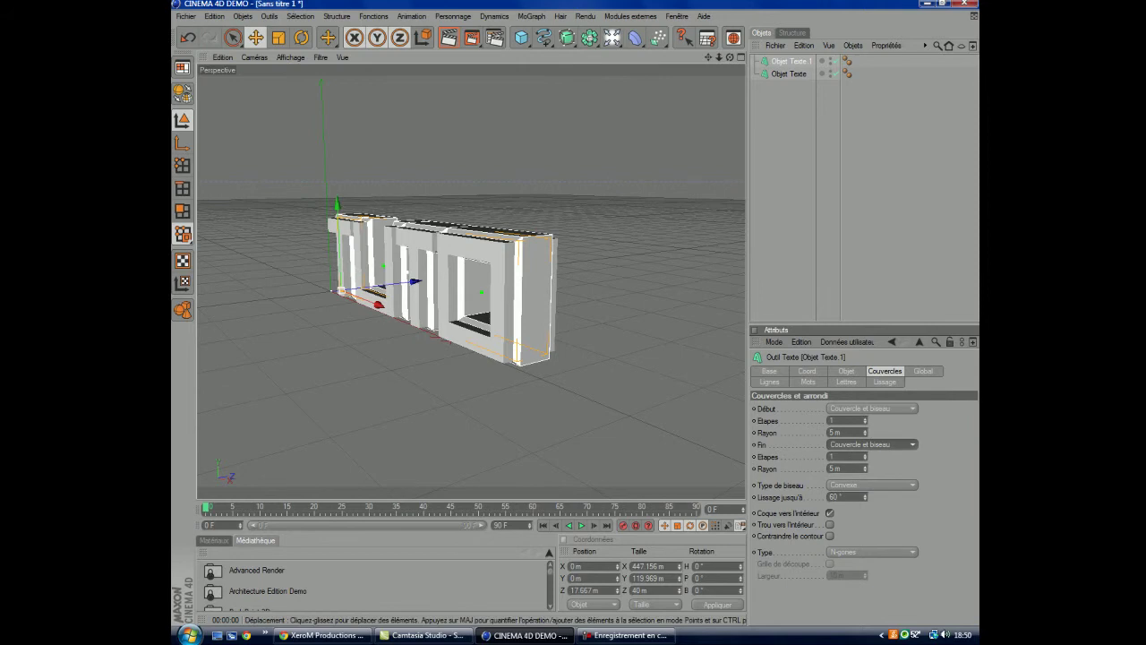
# Preview a head-on render of TUTO and create a new material named Mat
pyautogui.moveTo(465, 269)
pyautogui.keyDown('alt'); pyautogui.mouseDown()
pyautogui.moveTo(394, 269)
pyautogui.moveTo(555, 259)
pyautogui.moveTo(497, 267)
pyautogui.mouseUp(); pyautogui.keyUp('alt')
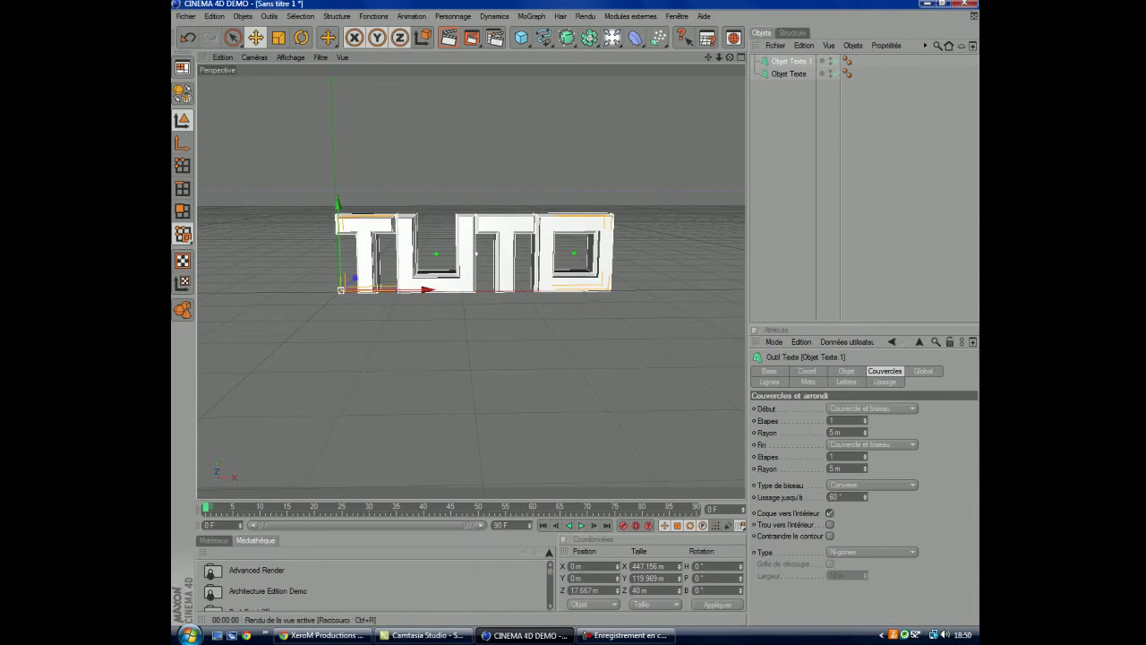
pyautogui.click(448, 37)
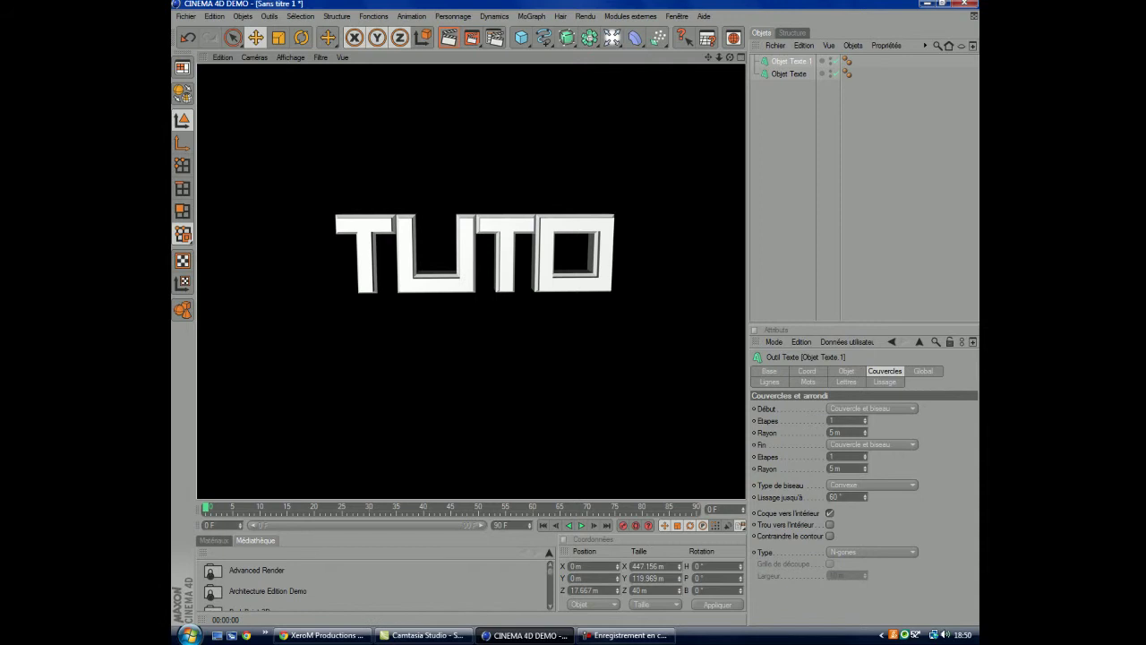
pyautogui.click(214, 540)
pyautogui.doubleClick(358, 582)
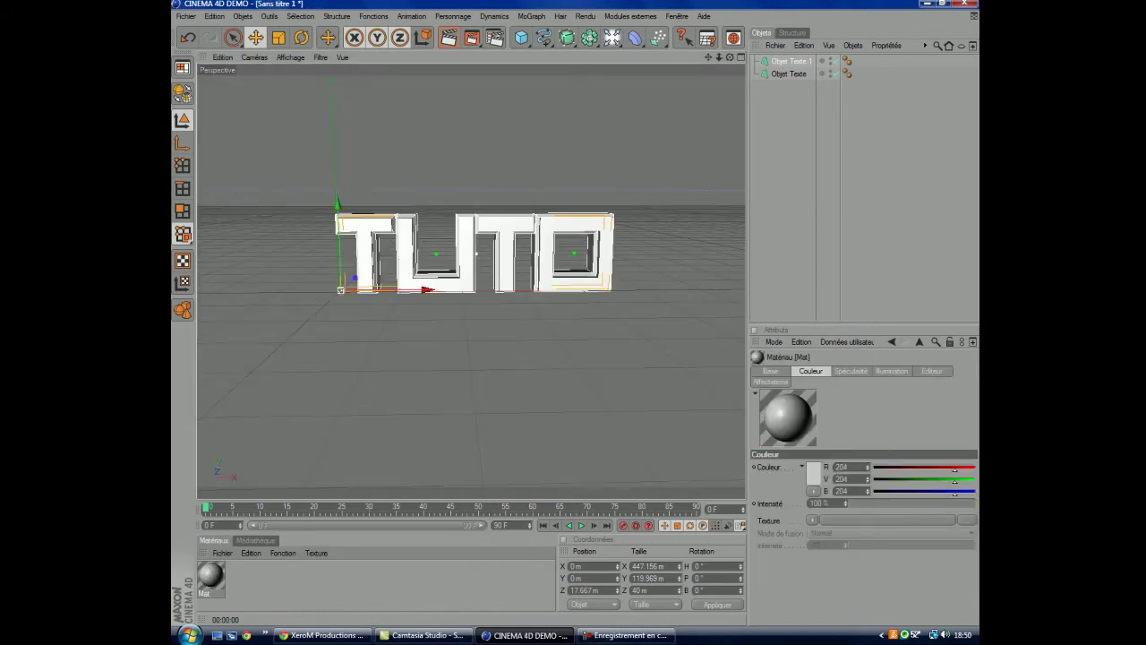
# Give the Mat material a dark cyan colour with hue 190
pyautogui.doubleClick(210, 574)
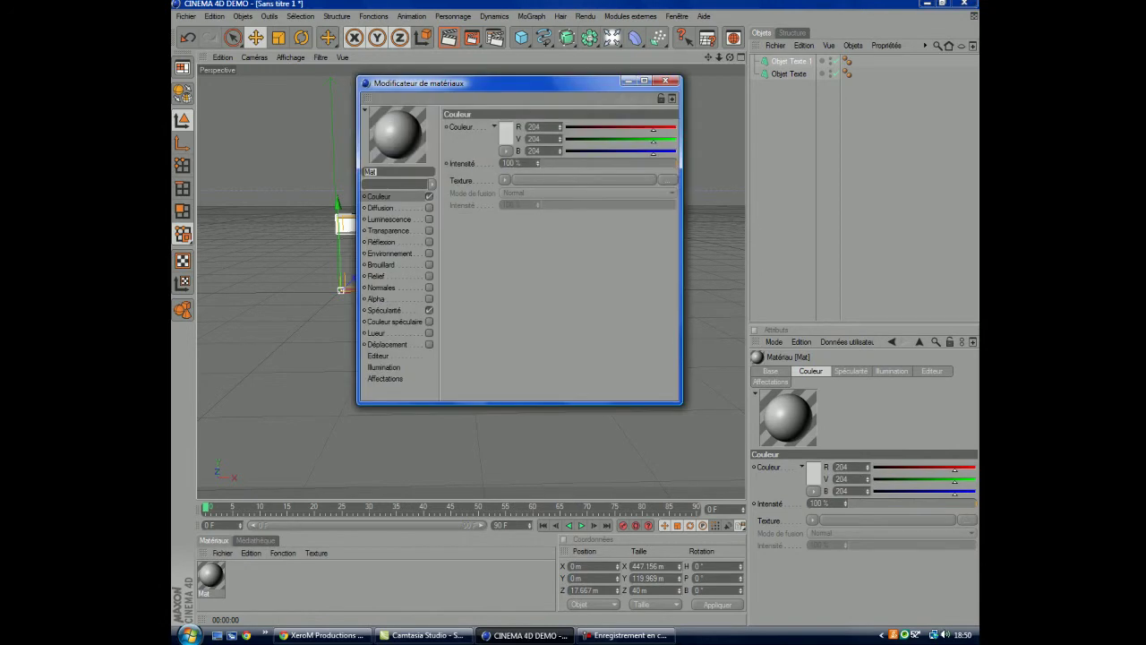
pyautogui.click(506, 132)
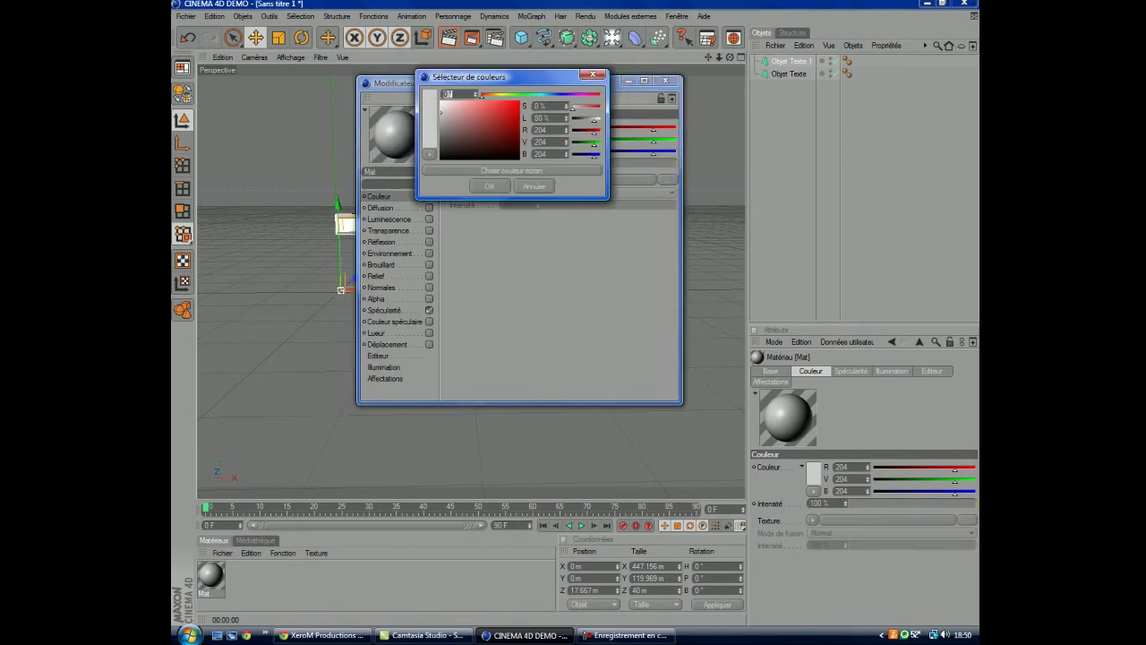
pyautogui.write('190')
pyautogui.press('Return')
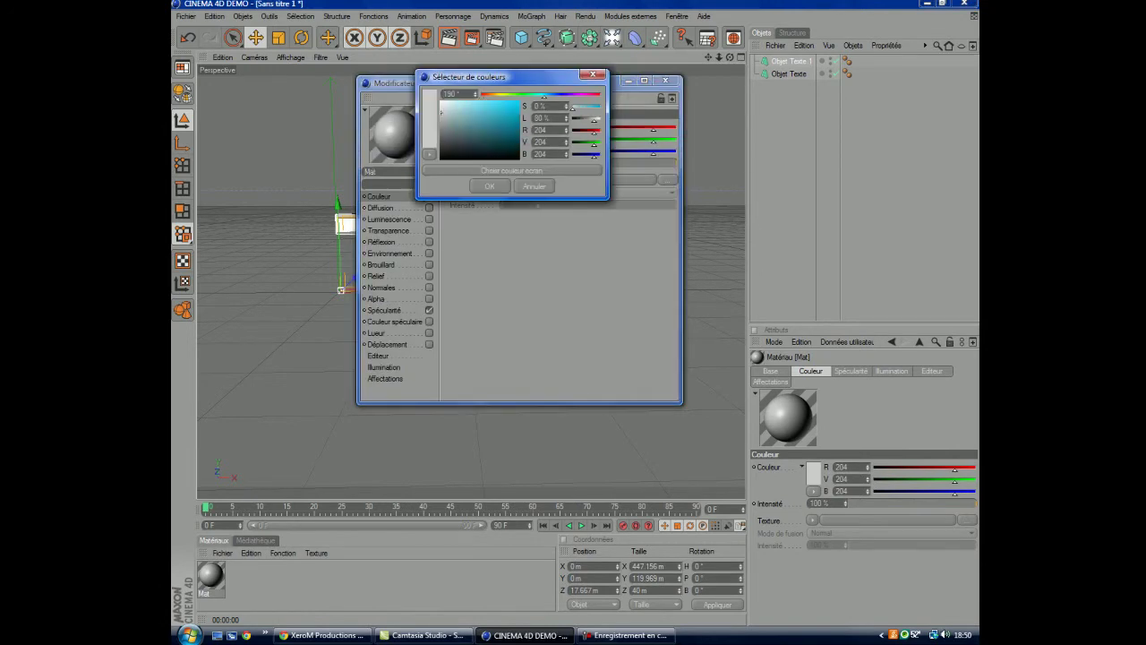
pyautogui.click(515, 142)
pyautogui.click(489, 186)
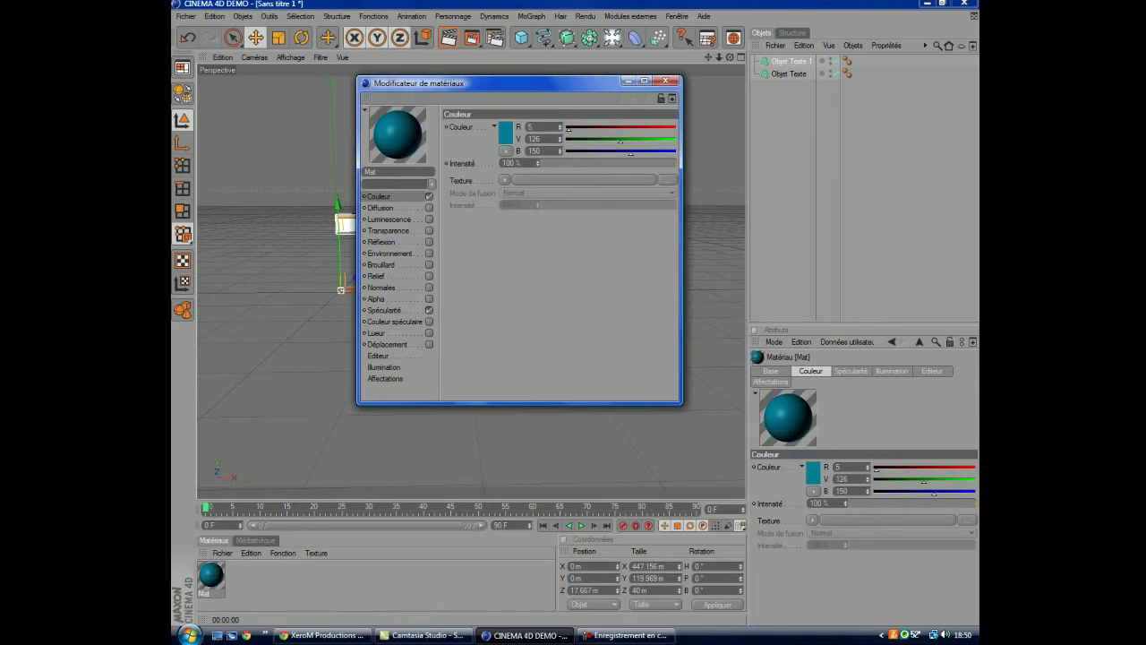
# Enable reflection on Mat with a bright cyan colour at hue 180
pyautogui.click(429, 242)
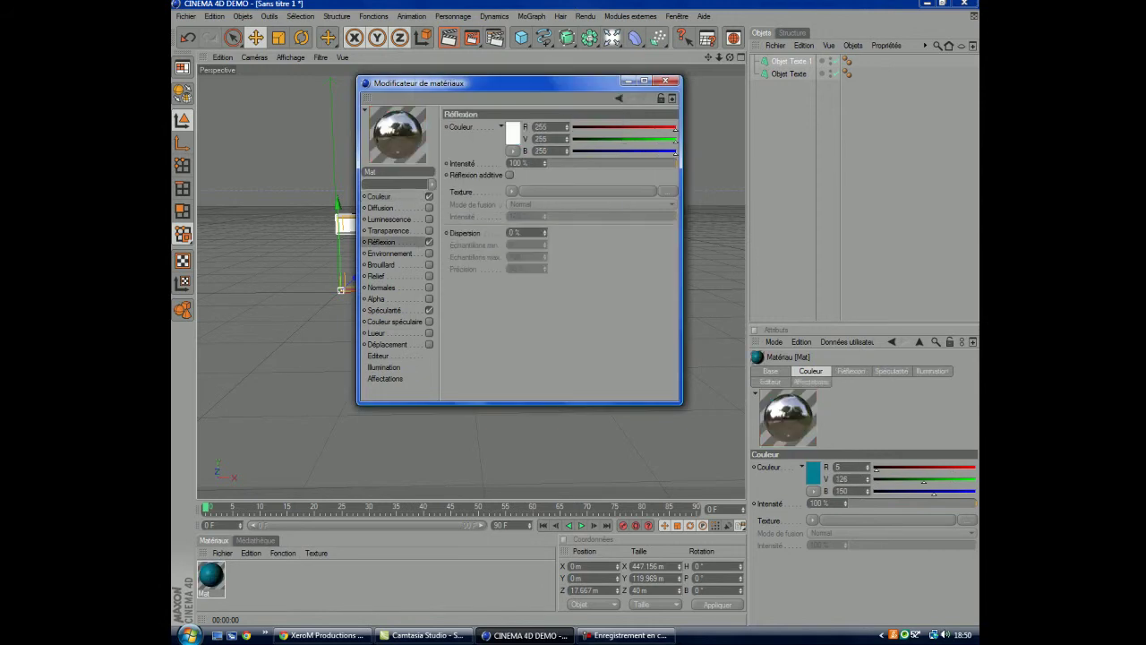
pyautogui.click(506, 130)
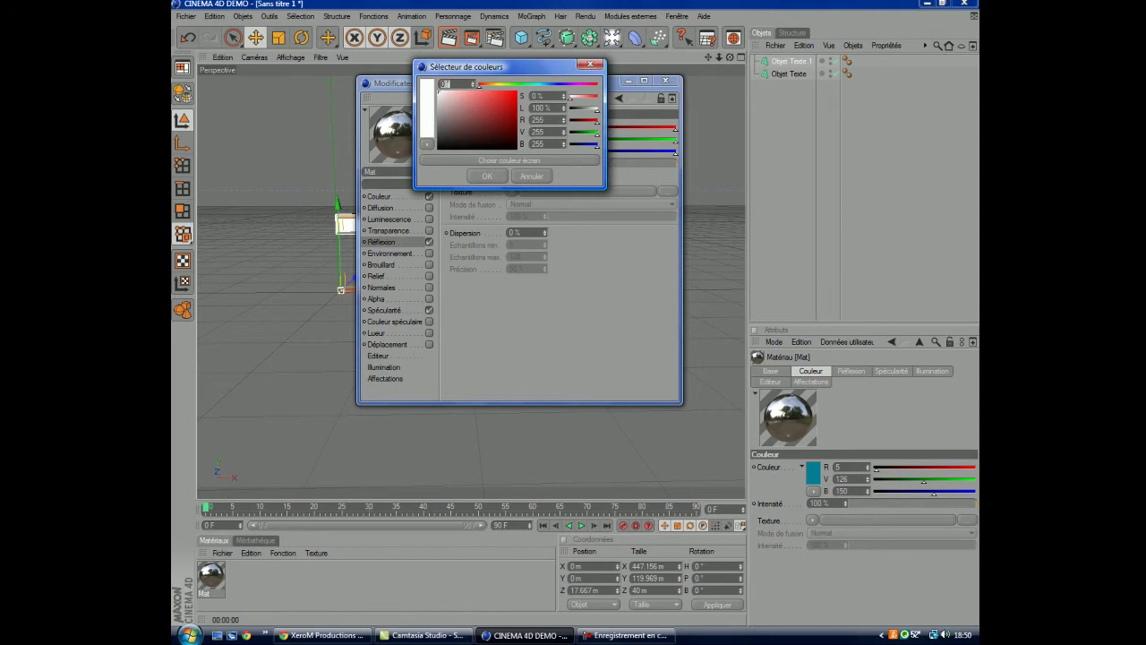
pyautogui.write('180')
pyautogui.press('Return')
pyautogui.click(514, 100)
pyautogui.click(487, 176)
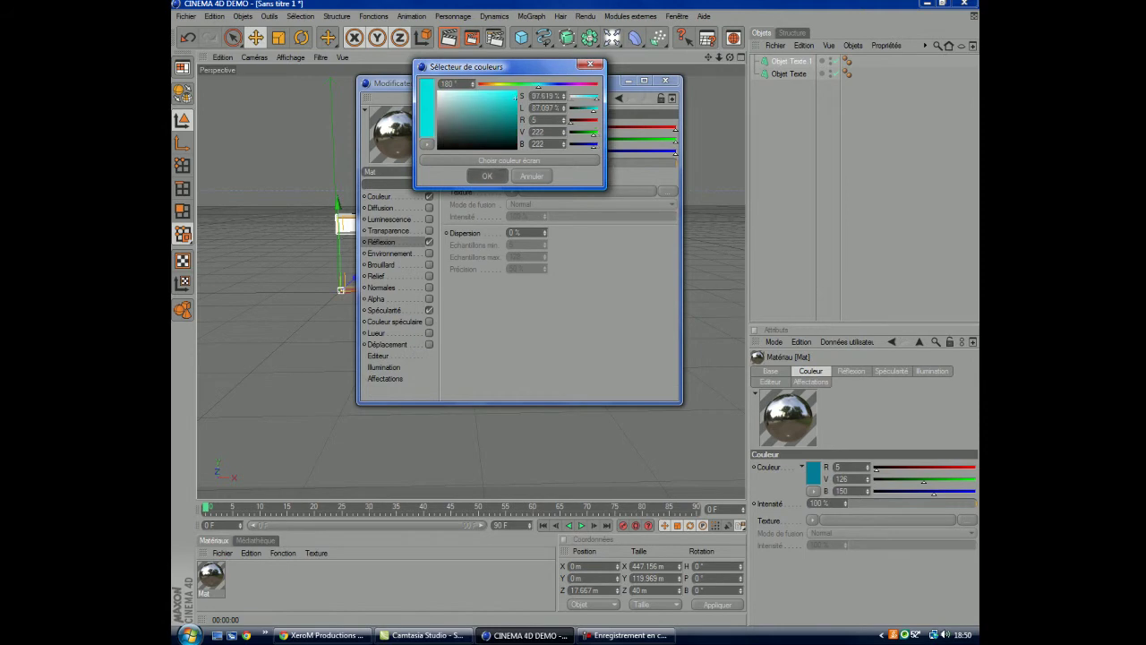
# Apply Mat to Objet Texte.1 and render the view to check it
pyautogui.click(665, 81)
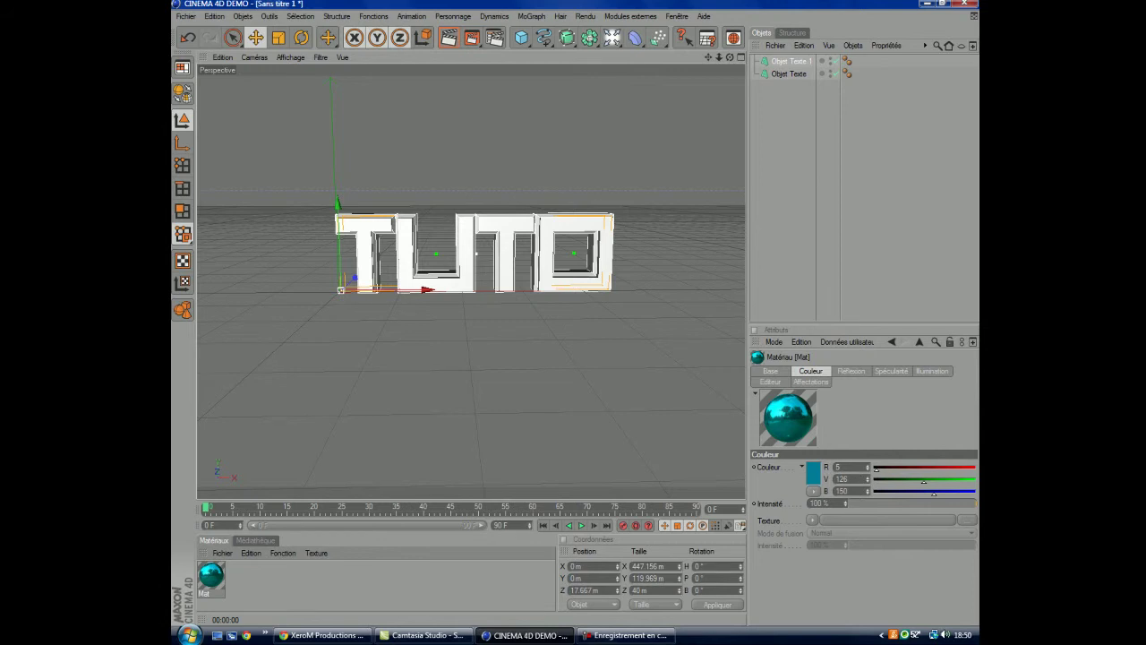
pyautogui.moveTo(211, 574); pyautogui.dragTo(789, 60)
pyautogui.click(448, 37)
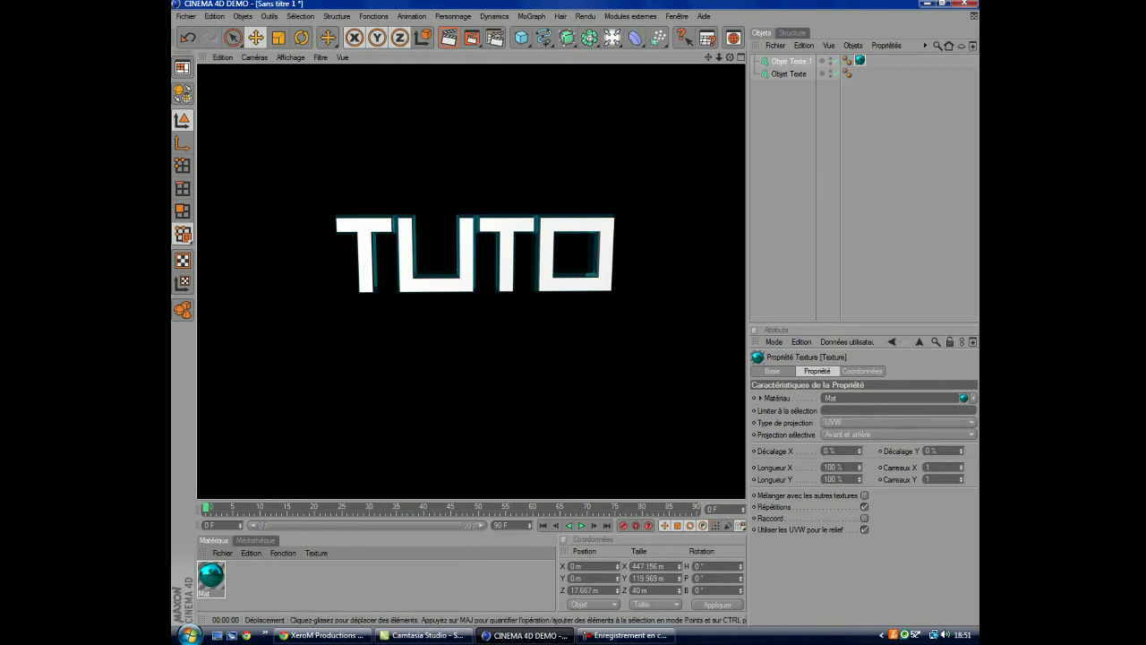
# Clear the preview, re-render the cyan TUTO text, then select Objet Texte.1
pyautogui.press('Escape')
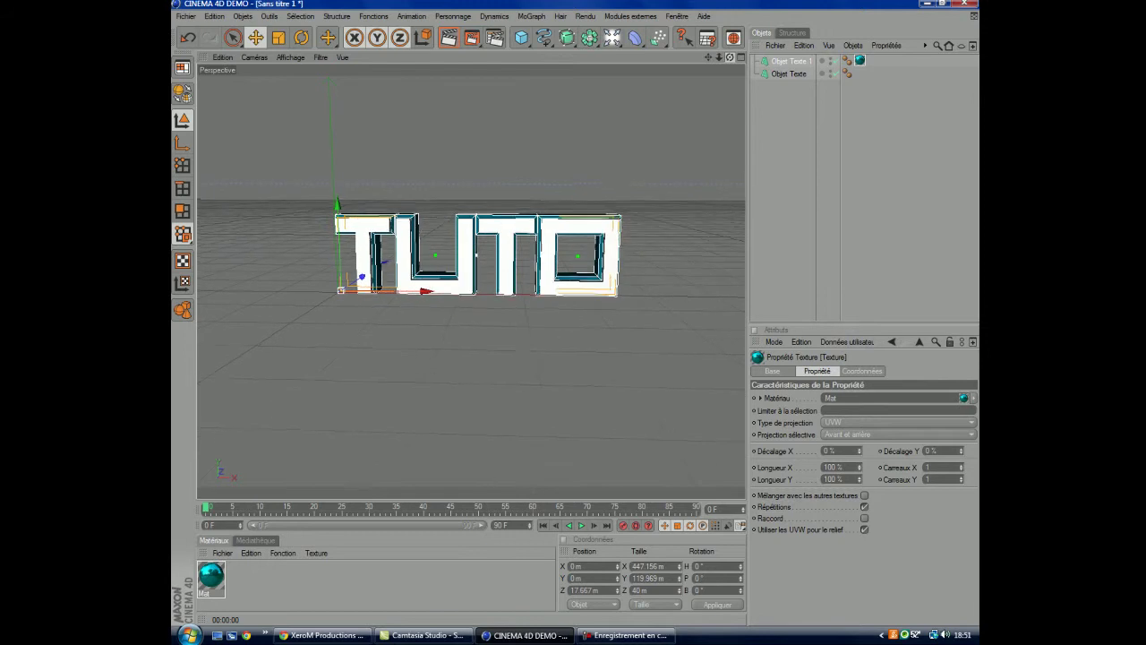
pyautogui.click(448, 37)
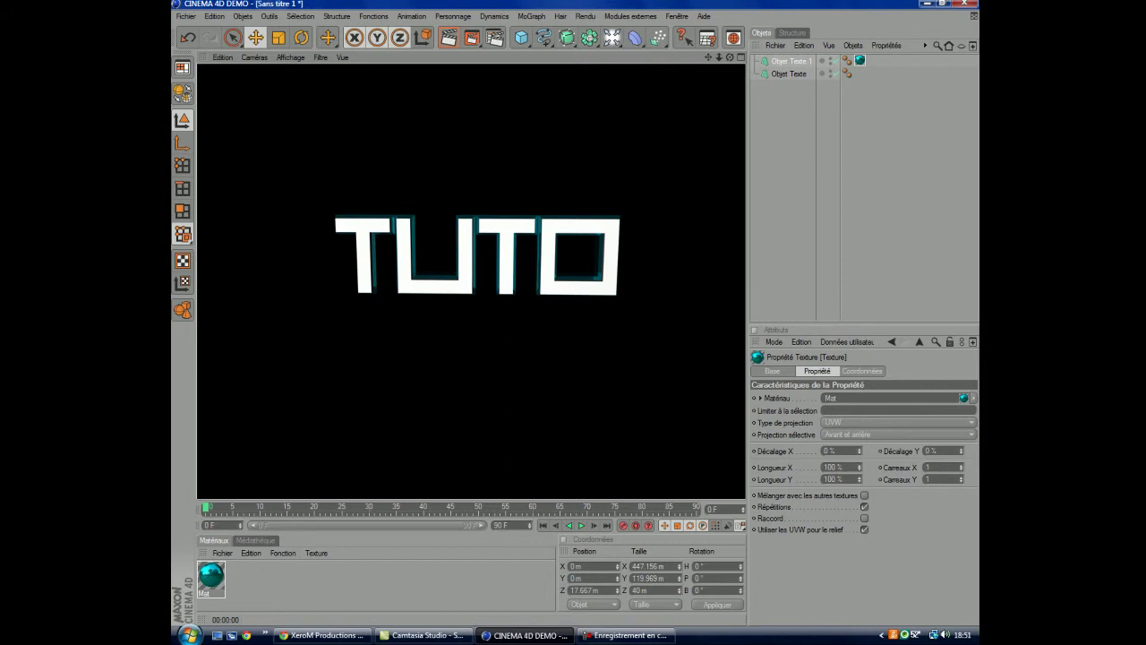
pyautogui.click(474, 256)
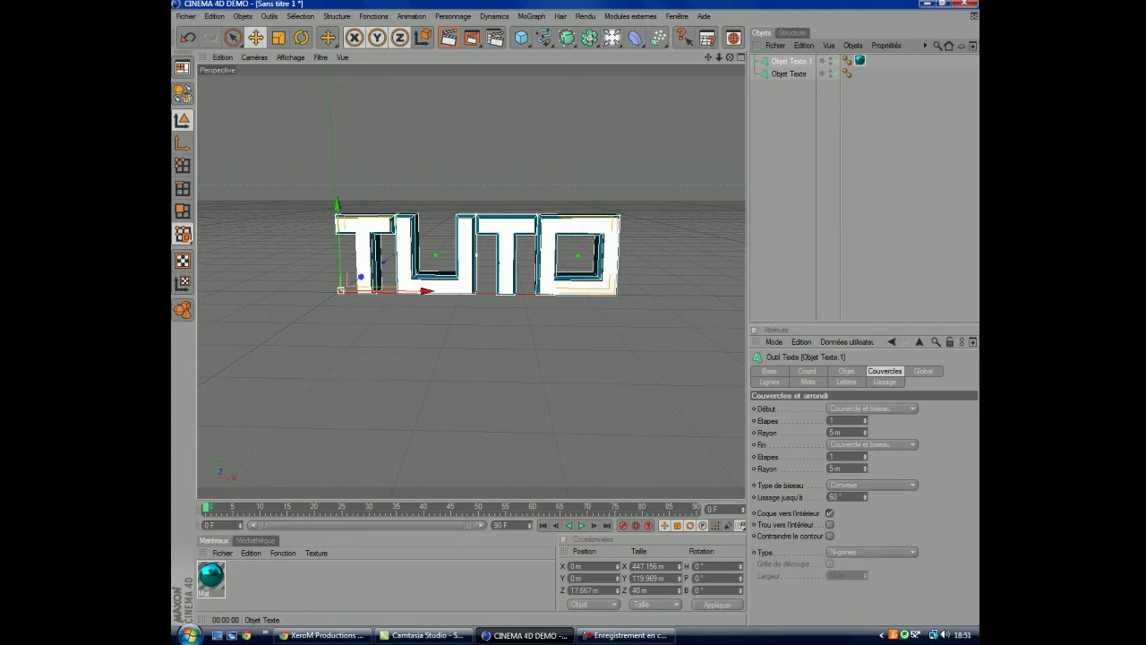
# Convert both text objects to editable objects and expand their Tuto letter hierarchies
pyautogui.keyDown('ctrl'); pyautogui.click(788, 73); pyautogui.keyUp('ctrl')
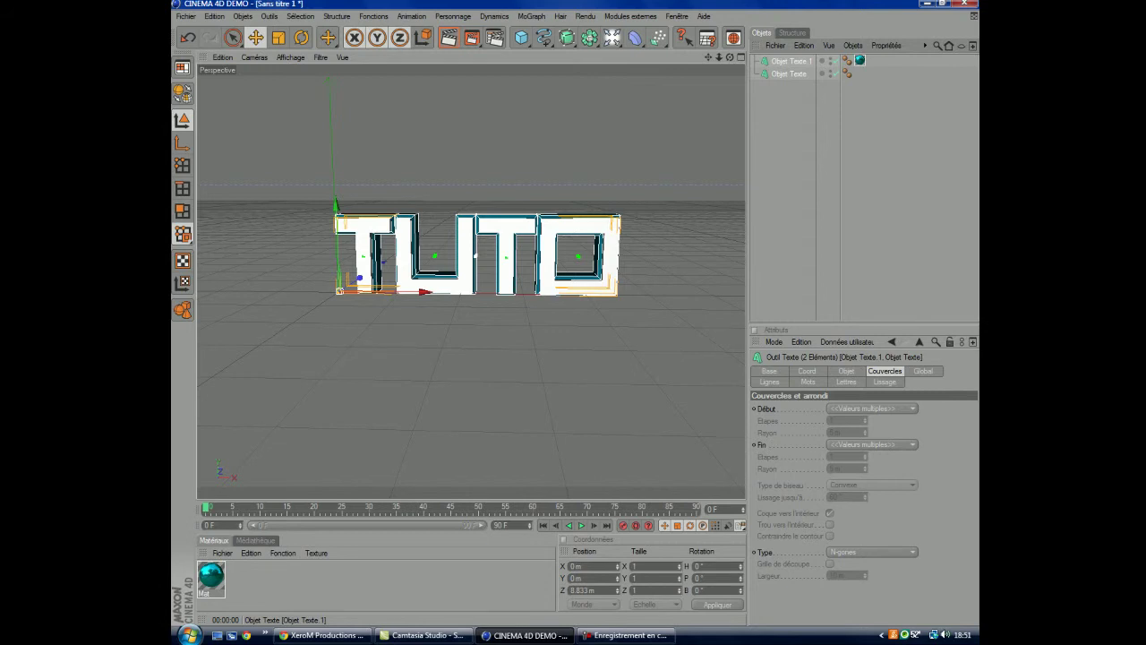
pyautogui.press('c')
pyautogui.click(755, 61)
pyautogui.click(762, 74)
pyautogui.click(769, 86)
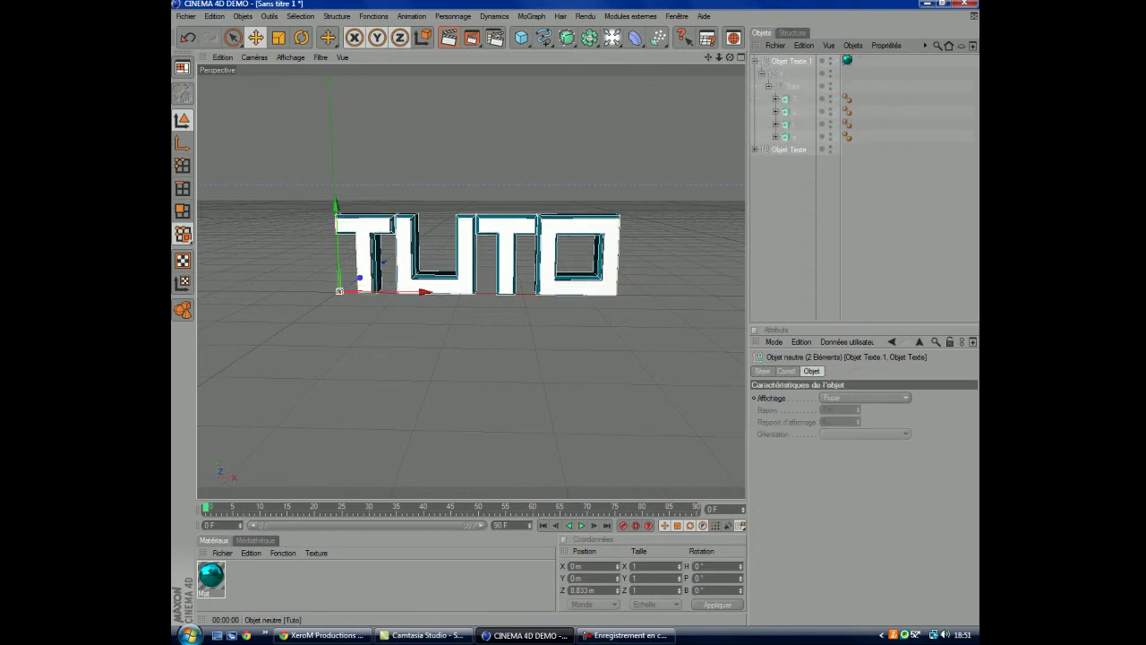
pyautogui.click(755, 150)
pyautogui.click(762, 162)
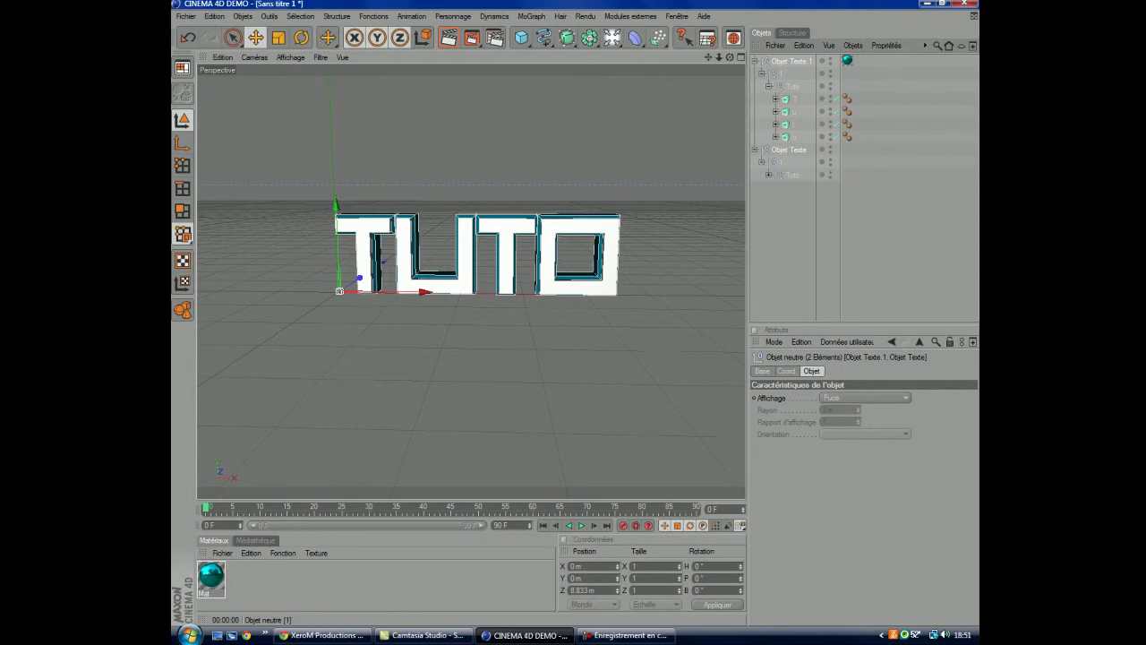
pyautogui.click(769, 175)
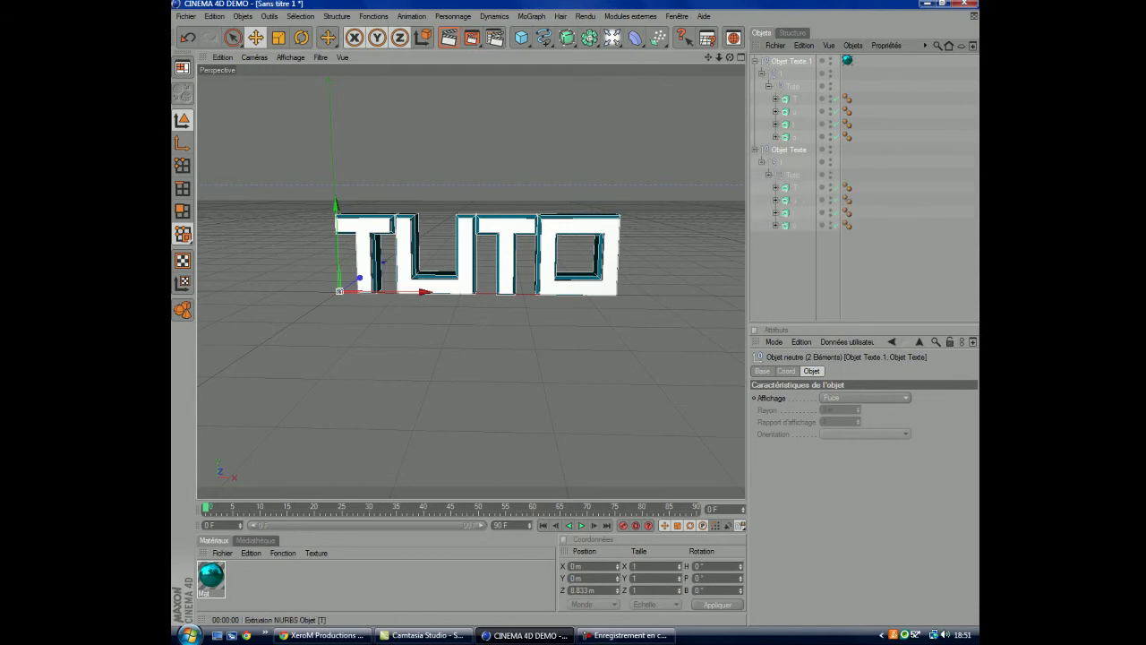
# Drag the T, u, t, o letters out of Objet Texte 1 to the top level
pyautogui.click(795, 99)
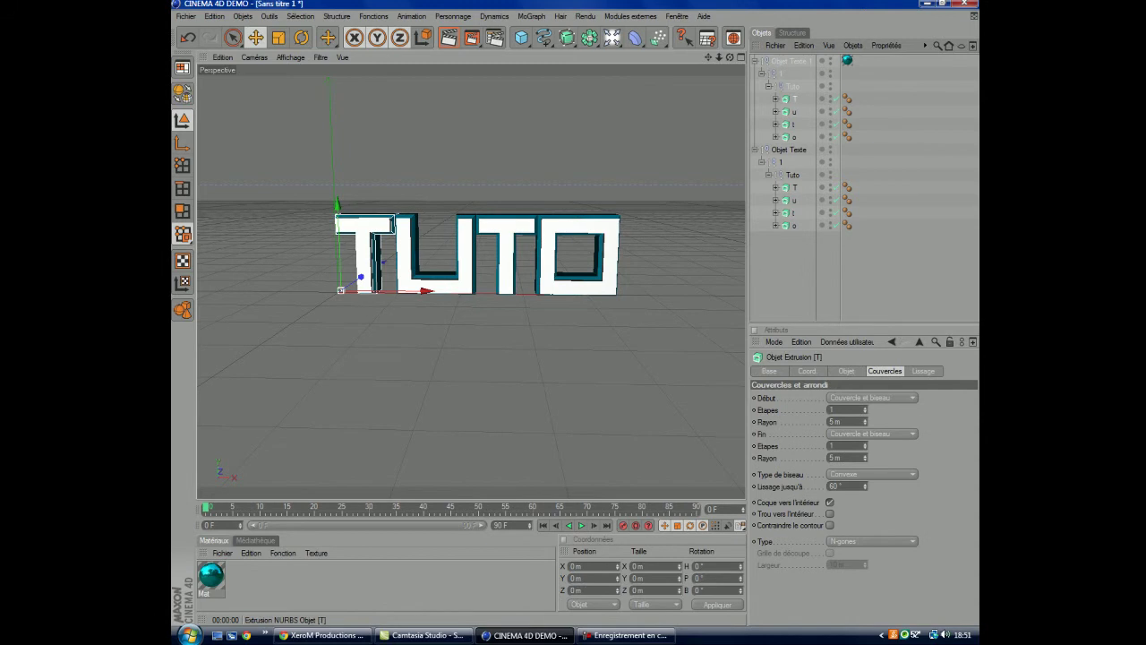
pyautogui.keyDown('shift'); pyautogui.click(793, 137); pyautogui.keyUp('shift')
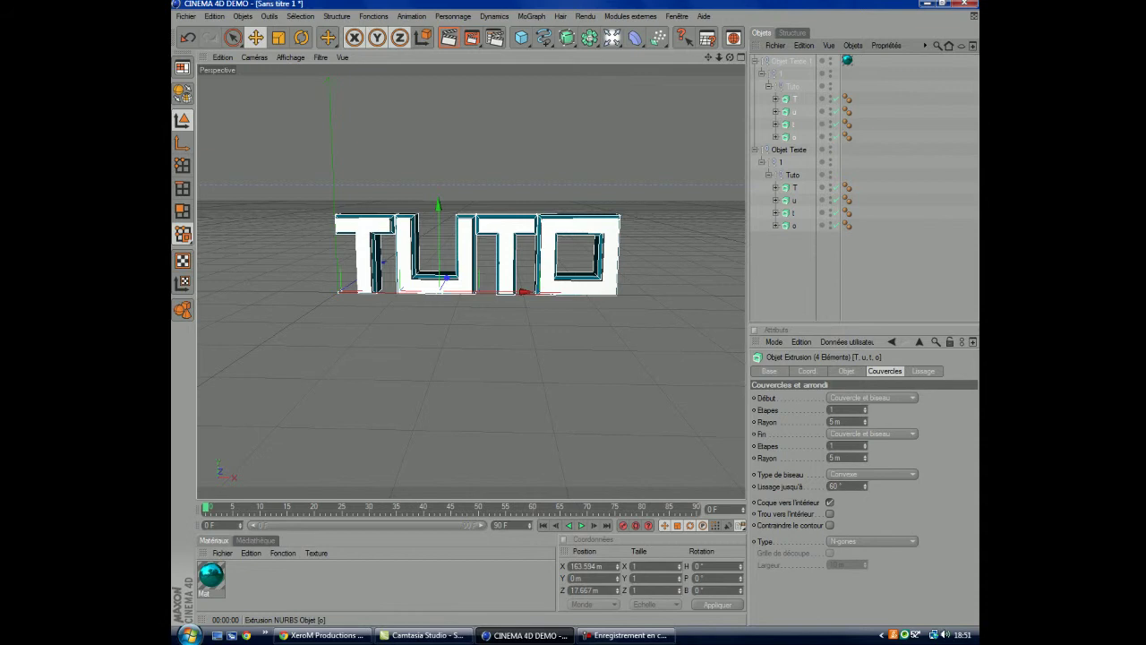
pyautogui.moveTo(788, 99); pyautogui.dragTo(772, 144)
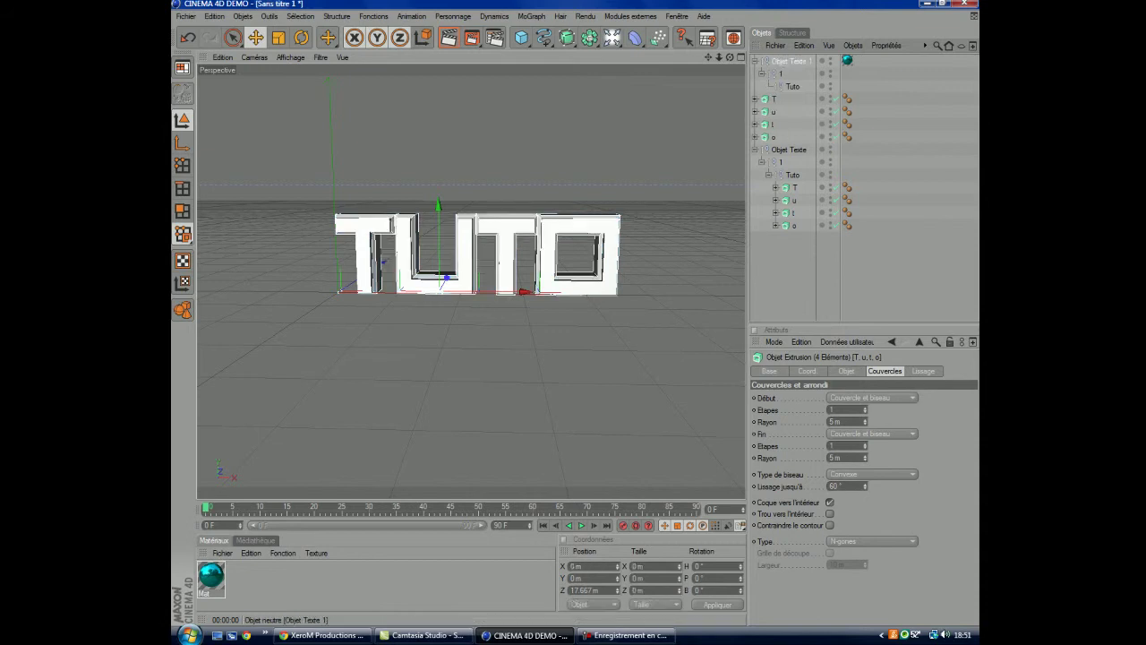
pyautogui.click(788, 61)
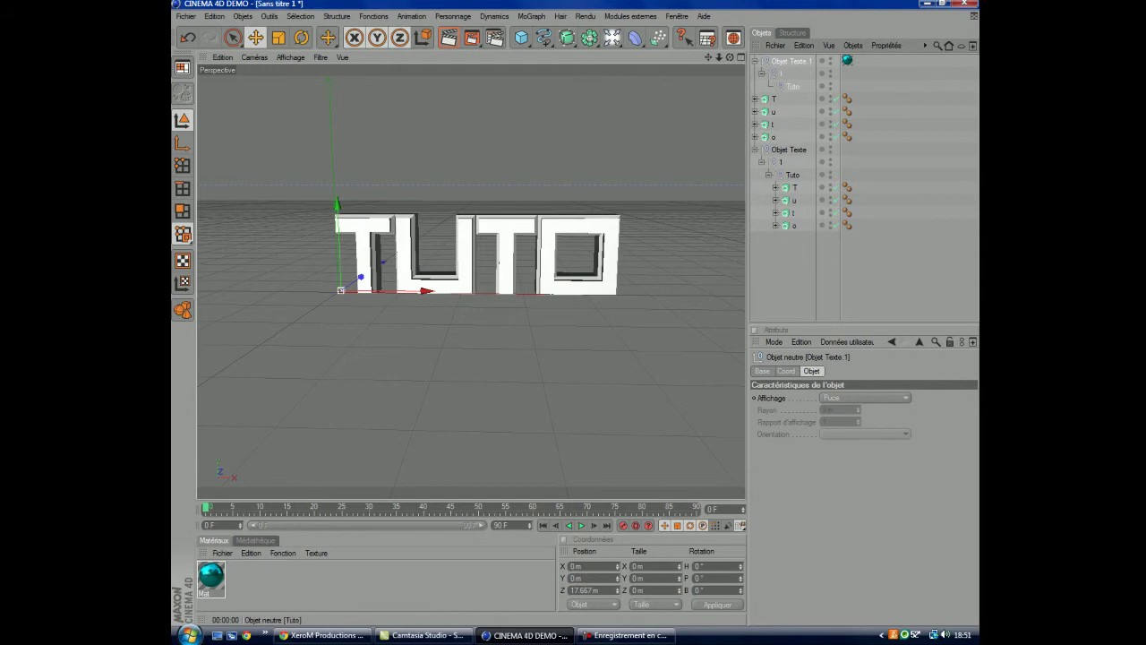
# Remove the empty text group's parent and move the second T, u, t, o letters to the top level
pyautogui.rightClick(789, 85)
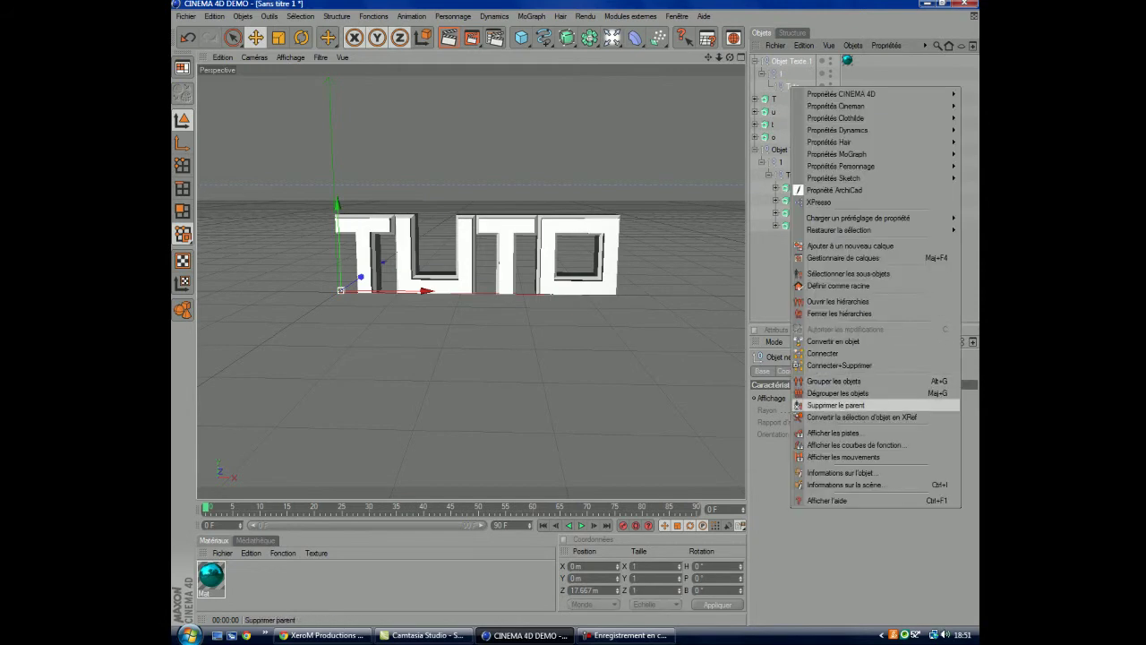
pyautogui.click(837, 405)
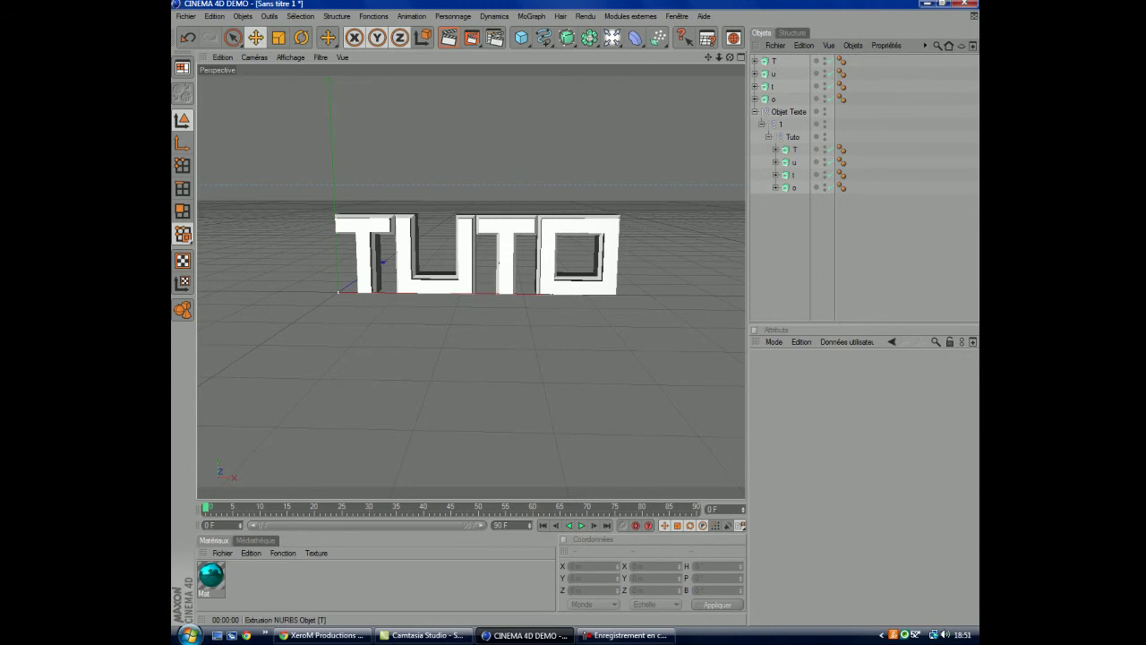
pyautogui.click(794, 150)
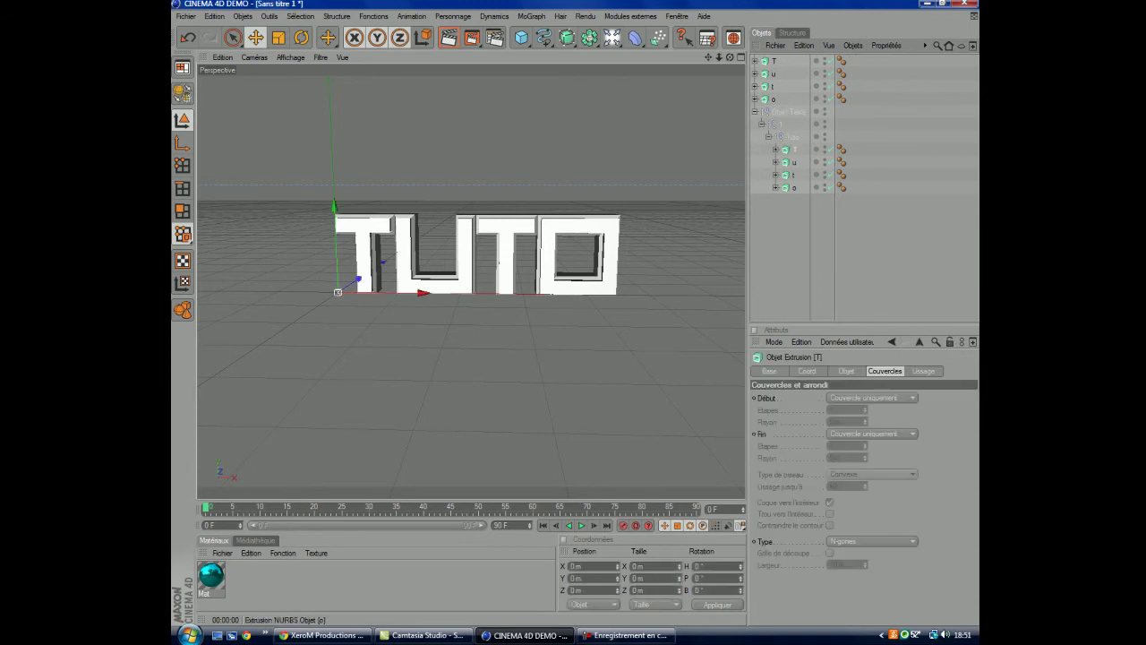
pyautogui.keyDown('shift'); pyautogui.click(794, 188); pyautogui.keyUp('shift')
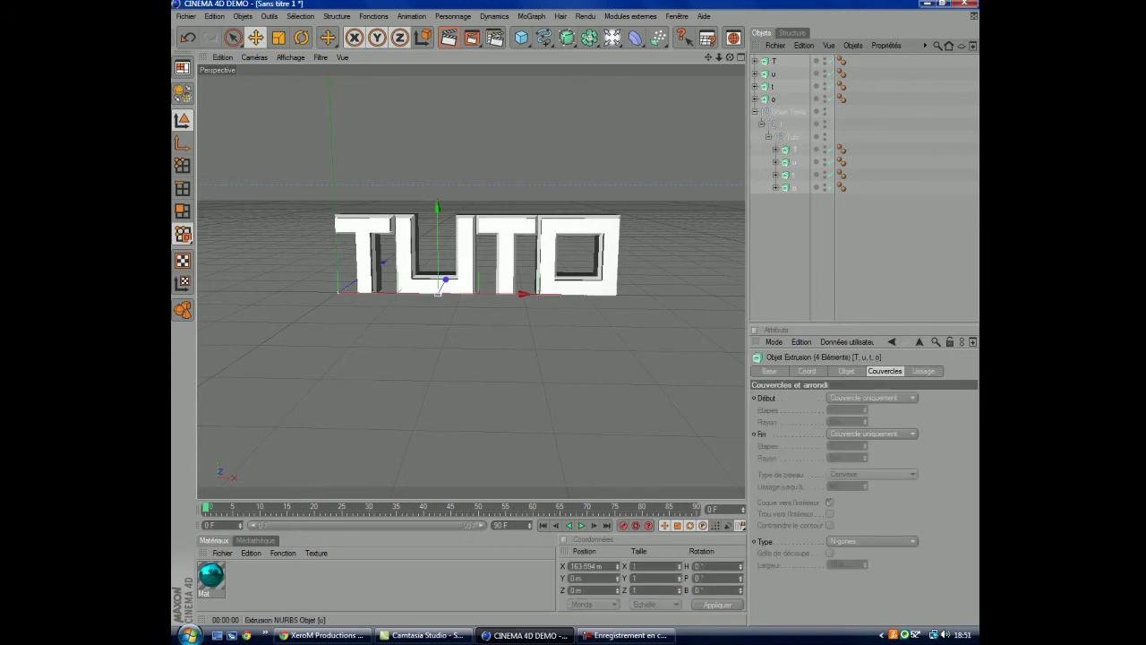
pyautogui.moveTo(788, 168); pyautogui.dragTo(789, 215)
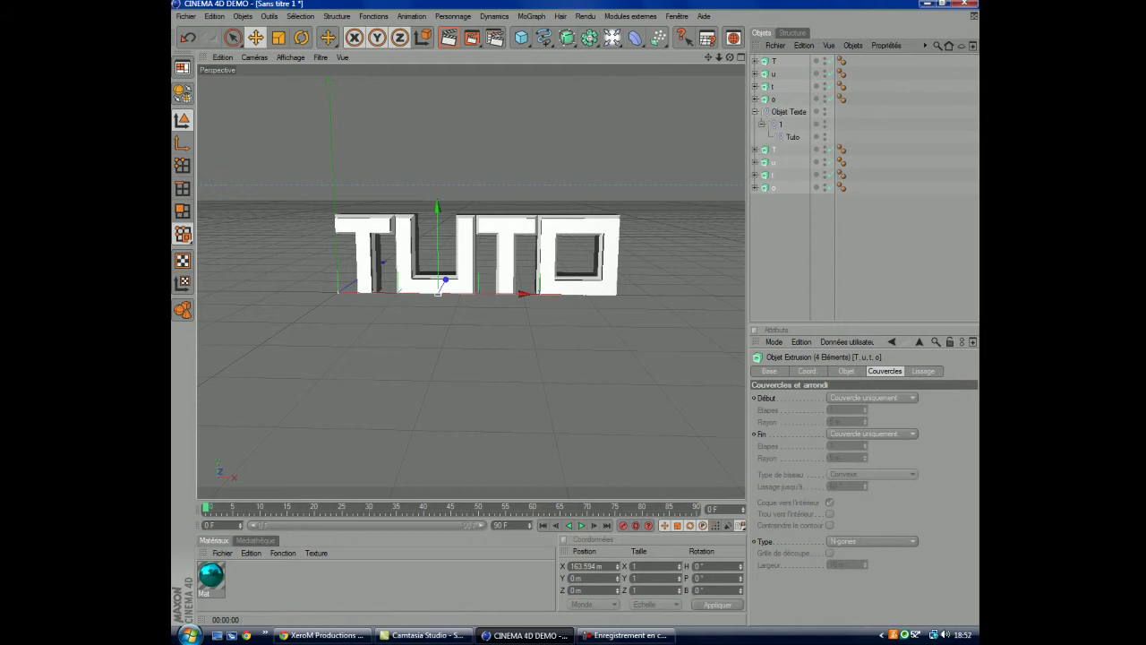
# Select the leftover Objet Texte group with its children and Connect+Delete them
pyautogui.click(788, 111)
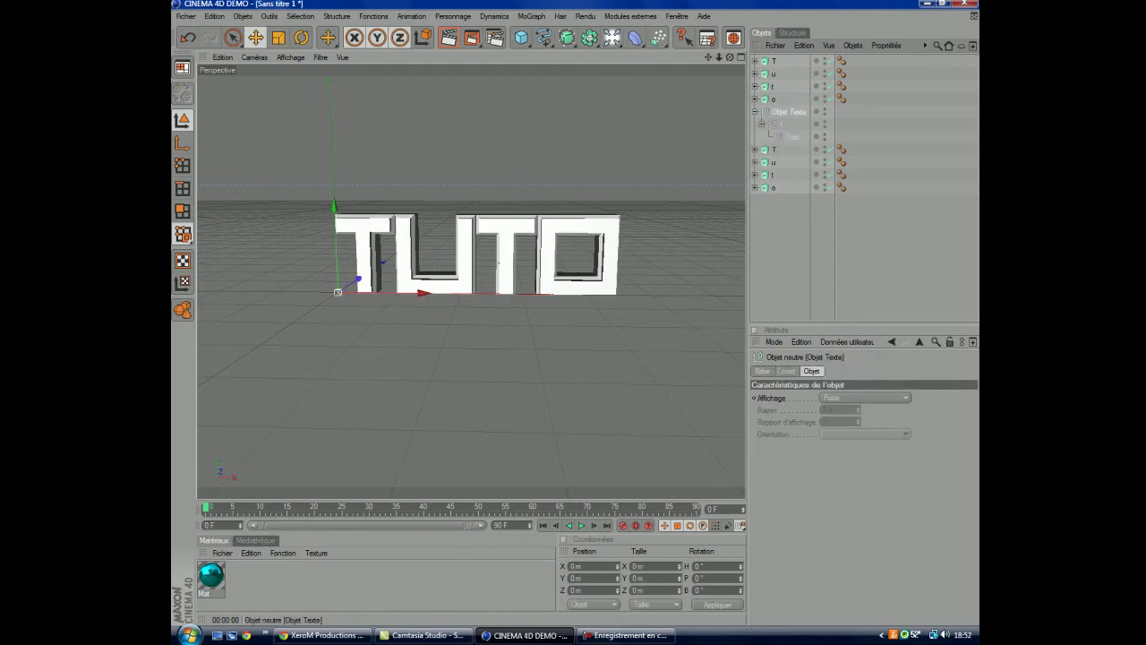
pyautogui.keyDown('shift'); pyautogui.click(792, 137); pyautogui.keyUp('shift')
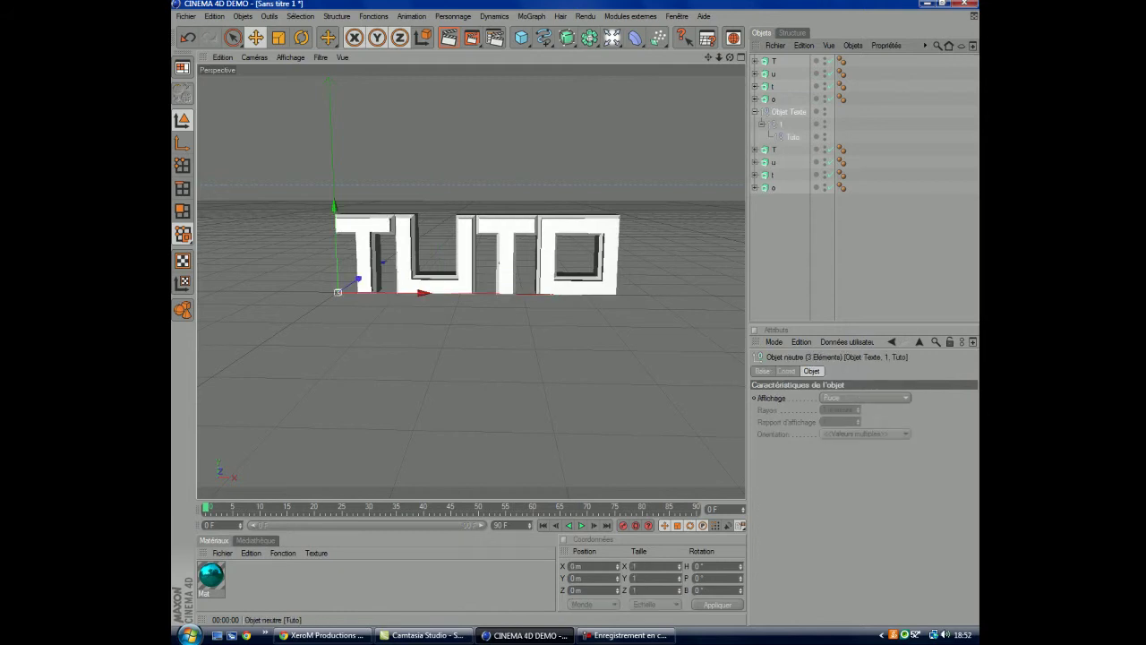
pyautogui.keyDown('alt'); pyautogui.moveTo(447, 314); pyautogui.dragTo(587, 305, button='middle'); pyautogui.keyUp('alt')
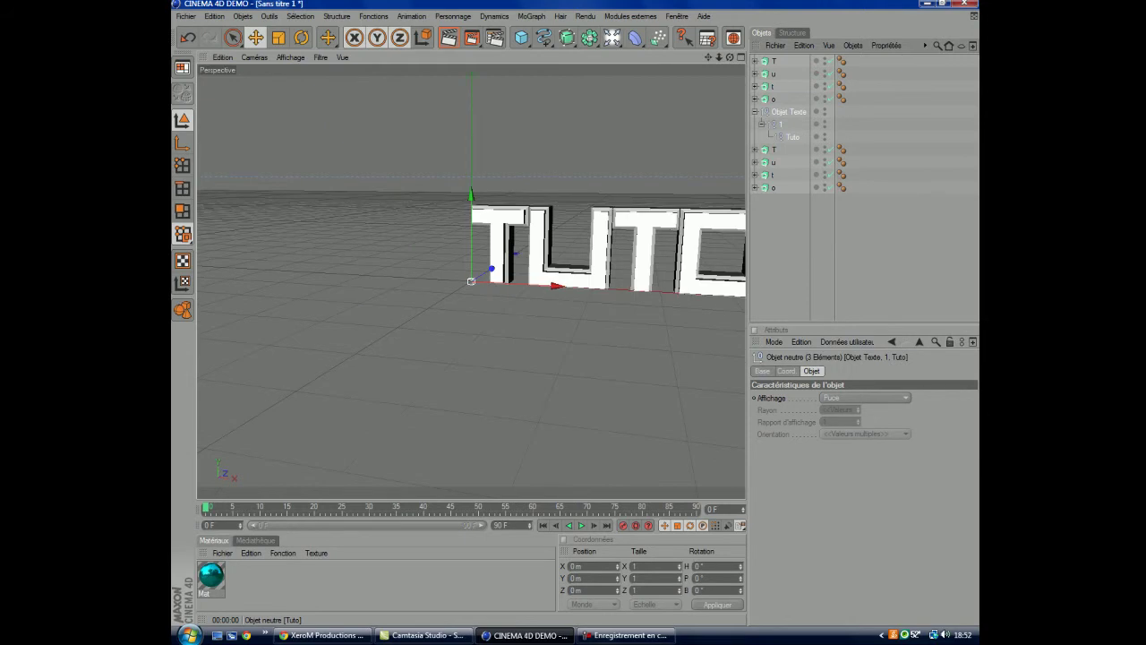
pyautogui.rightClick(791, 137)
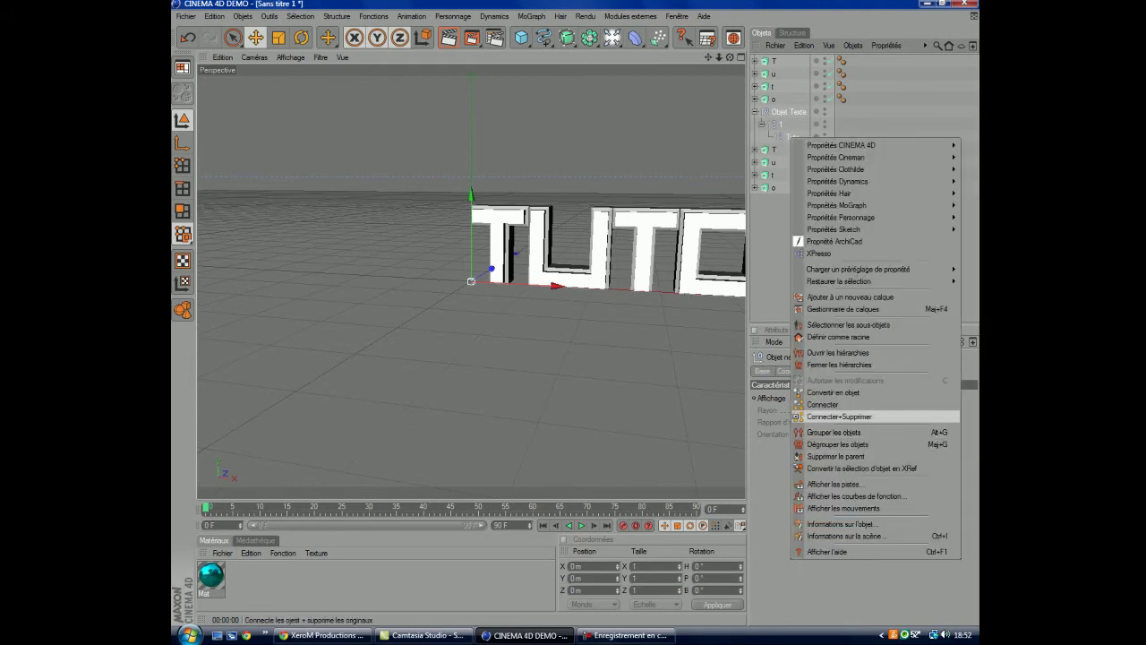
pyautogui.click(835, 456)
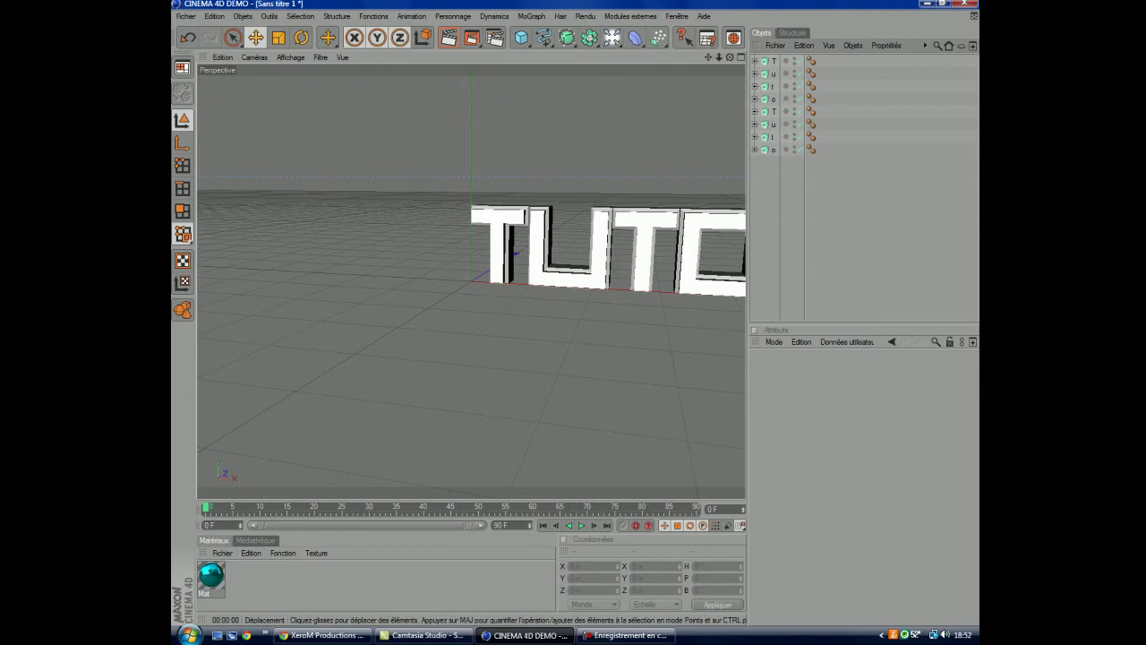
pyautogui.keyDown('alt'); pyautogui.moveTo(537, 358); pyautogui.dragTo(400, 358, button='middle'); pyautogui.keyUp('alt')
# Drag the Mat material onto the first T letter object
pyautogui.keyDown('alt'); pyautogui.moveTo(405, 262); pyautogui.dragTo(376, 279); pyautogui.keyUp('alt')
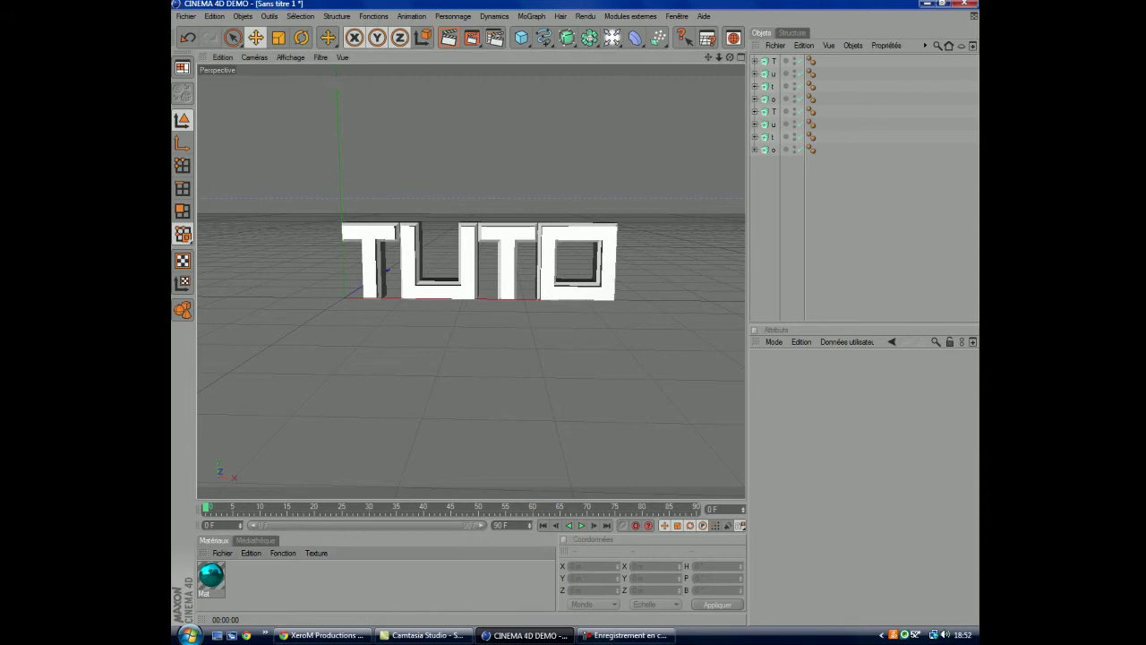
pyautogui.moveTo(211, 575); pyautogui.dragTo(774, 60)
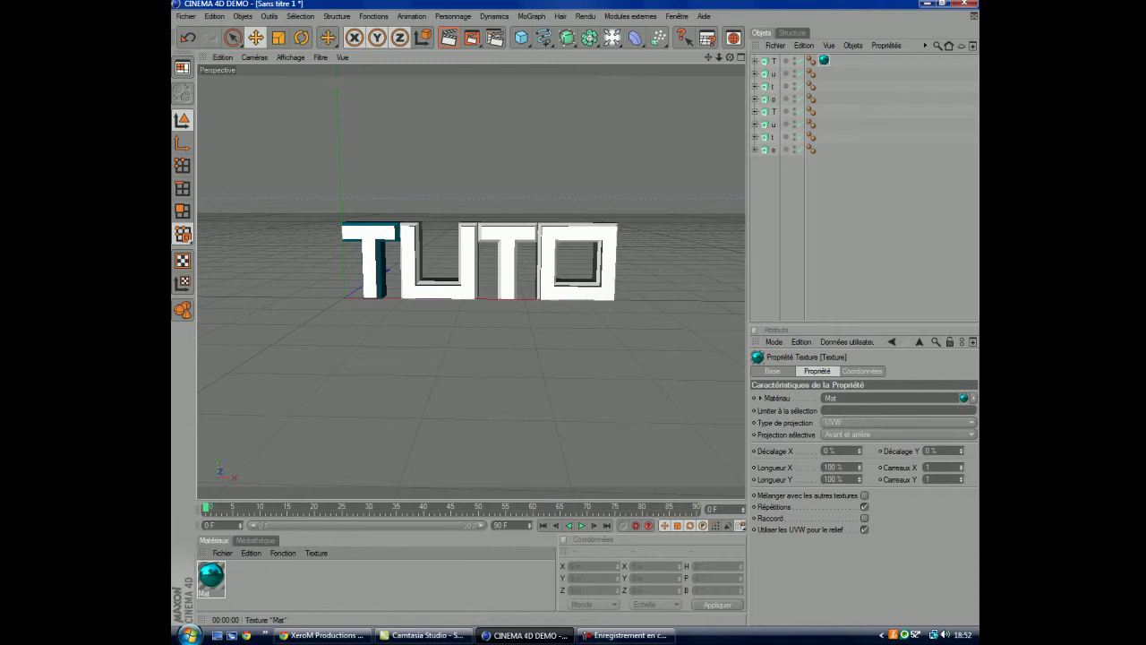
# Apply Mat to the u, t and o letters and check a quick render of the view
pyautogui.moveTo(212, 574); pyautogui.dragTo(774, 72)
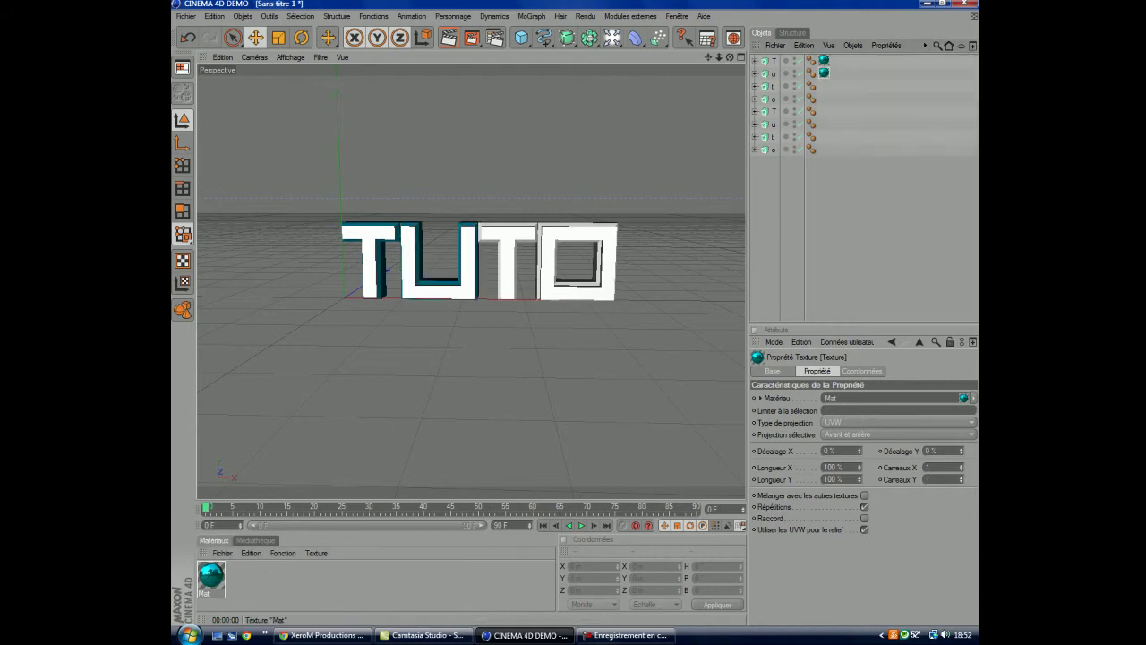
pyautogui.moveTo(212, 574); pyautogui.dragTo(774, 86)
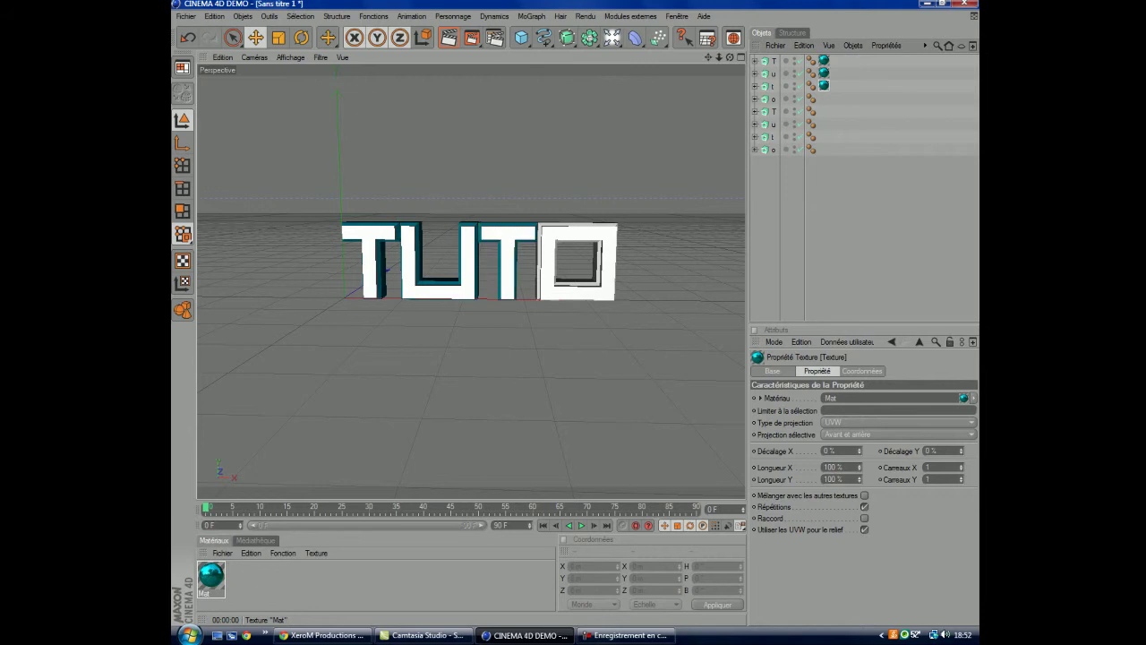
pyautogui.moveTo(211, 574); pyautogui.dragTo(774, 98)
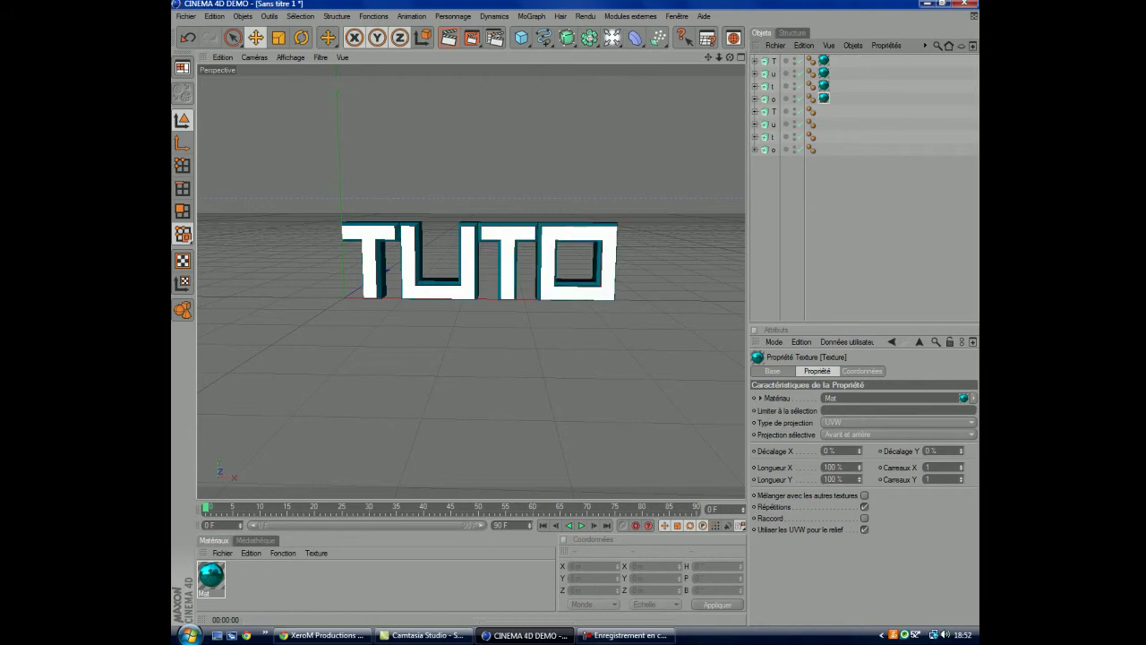
pyautogui.click(449, 37)
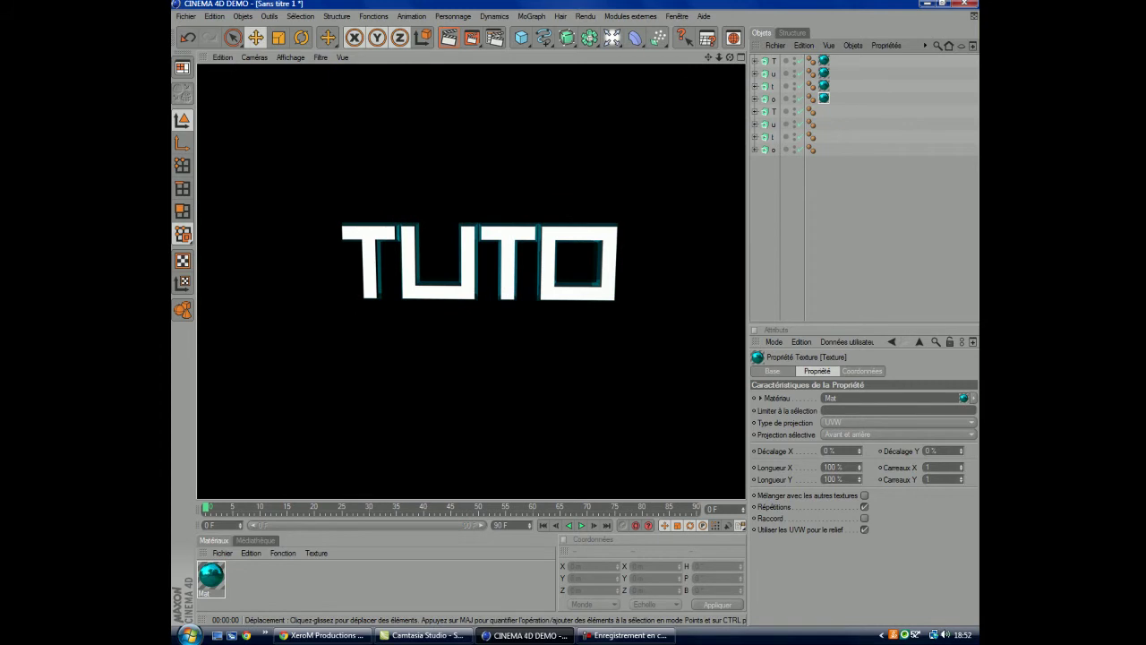
pyautogui.moveTo(708, 57); pyautogui.dragTo(709, 57)
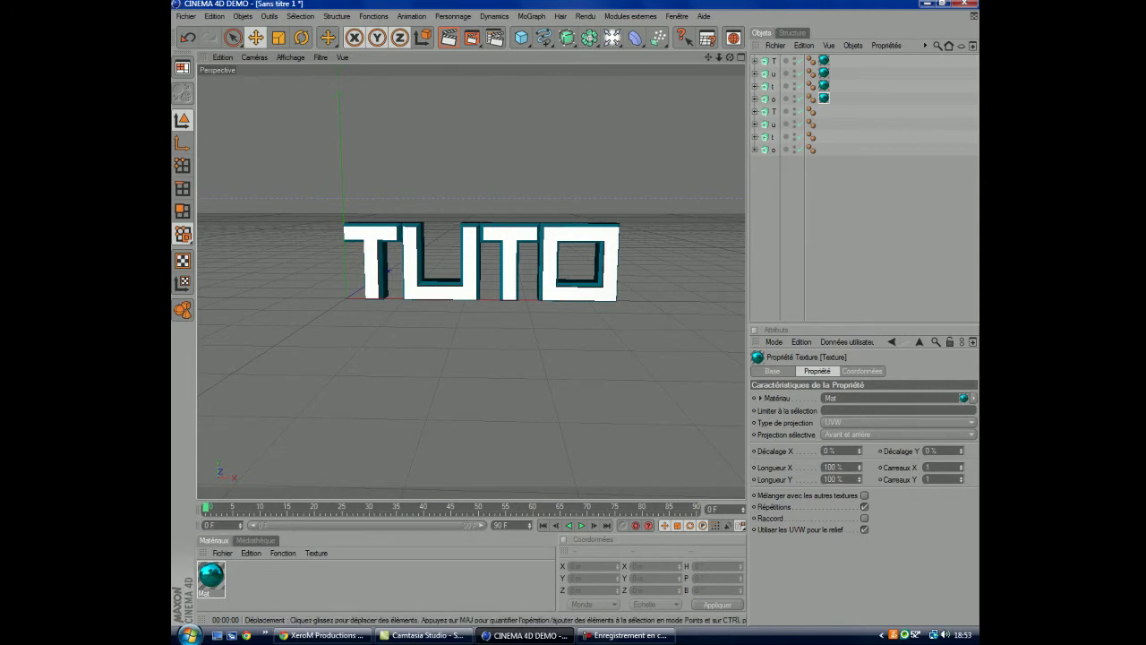
# Set the animation end frame to 150 and extend the preview range to match
pyautogui.click(499, 525)
pyautogui.write('150')
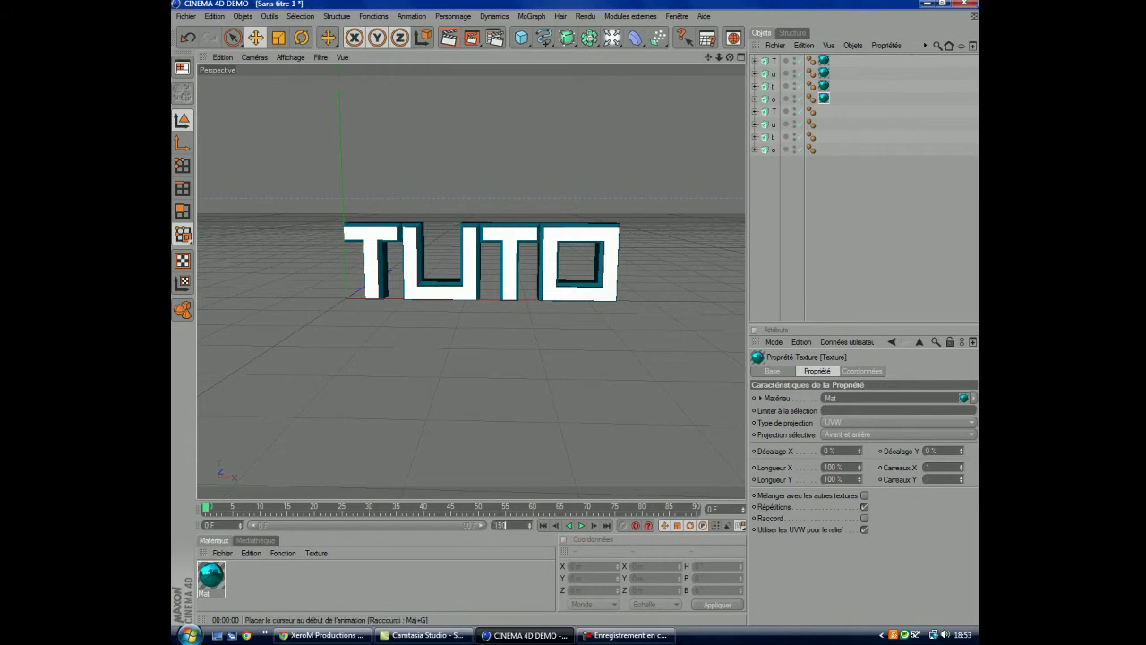
pyautogui.press('Return')
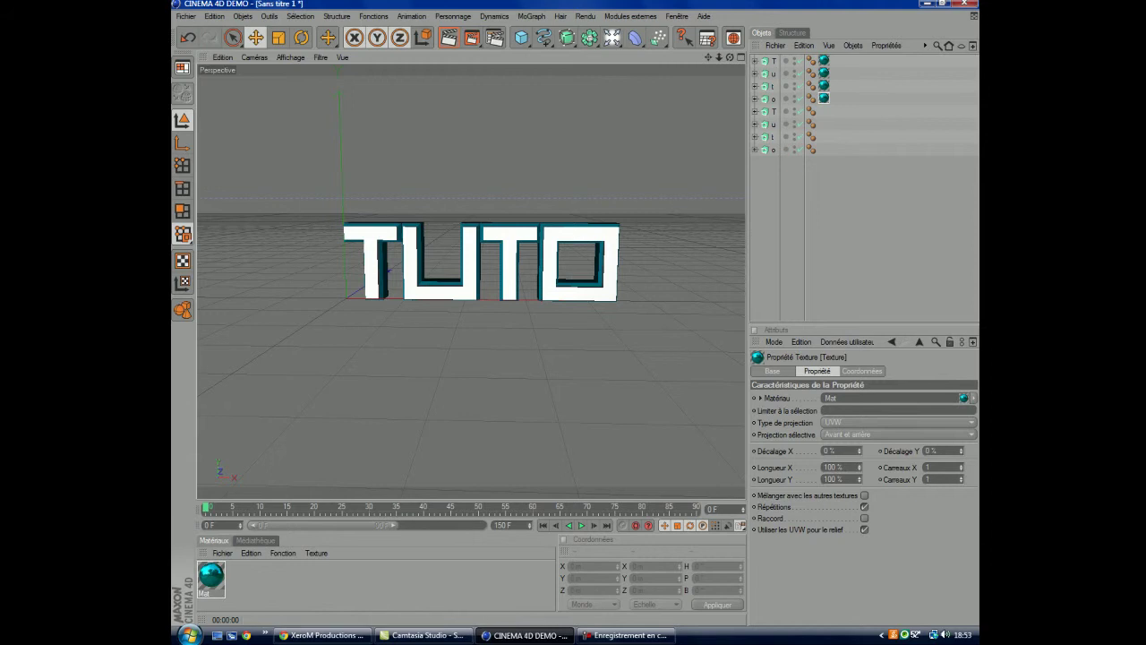
pyautogui.moveTo(394, 524); pyautogui.dragTo(483, 525)
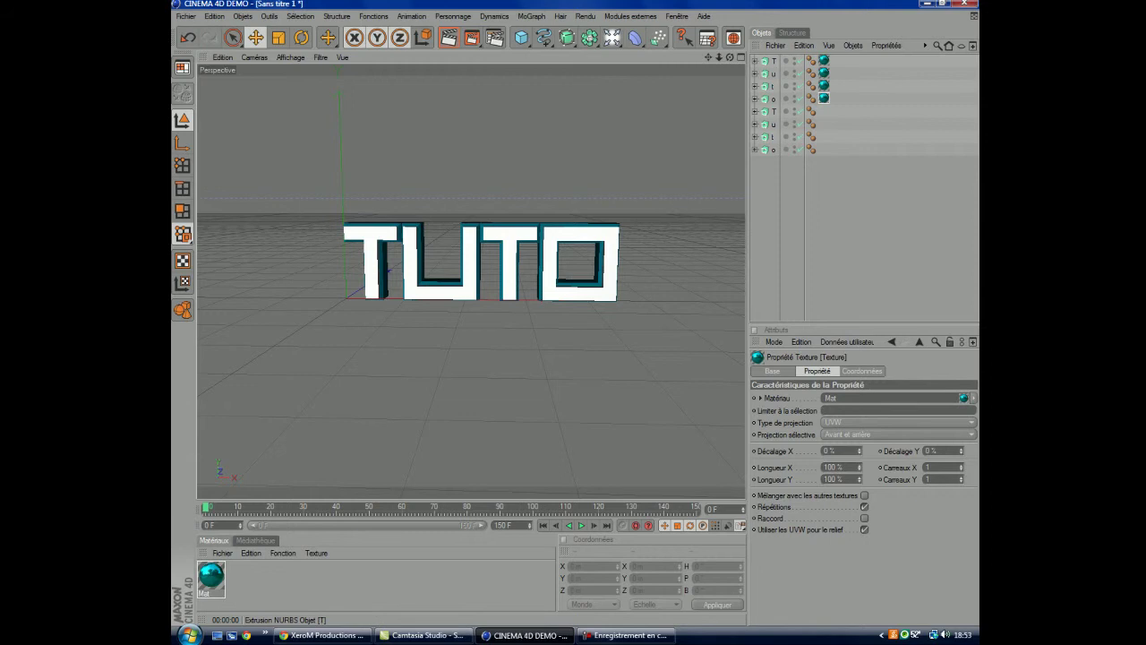
# Select all eight letters, play back the animation, then pick only the first T
pyautogui.click(811, 62)
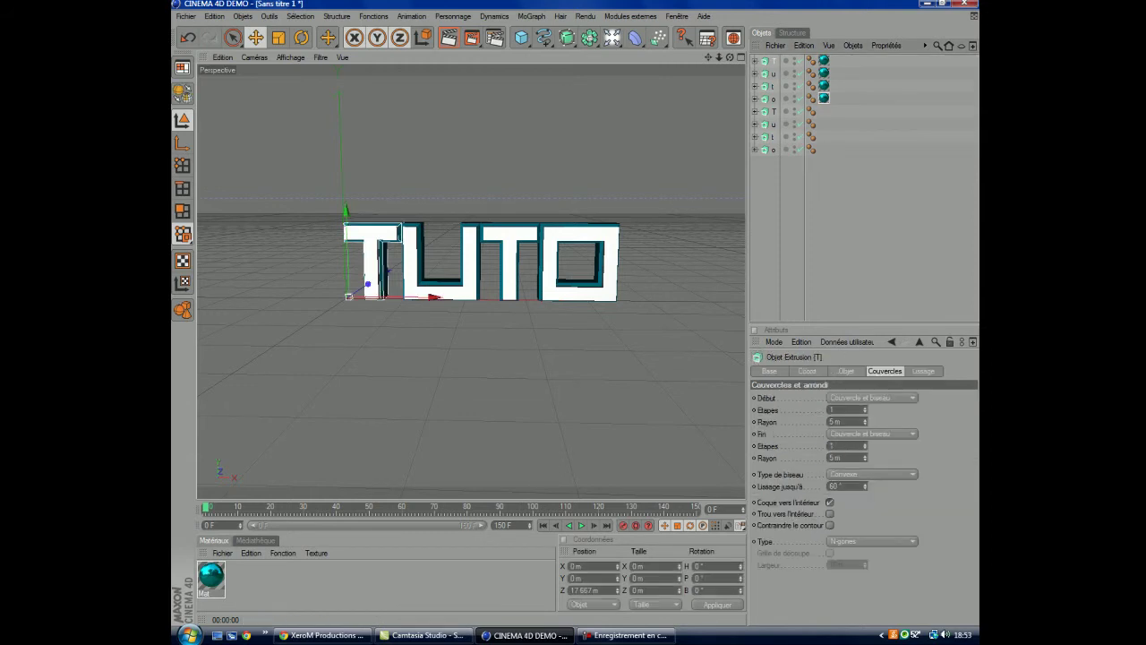
pyautogui.hotkey('ctrl', 'shift', 'a')
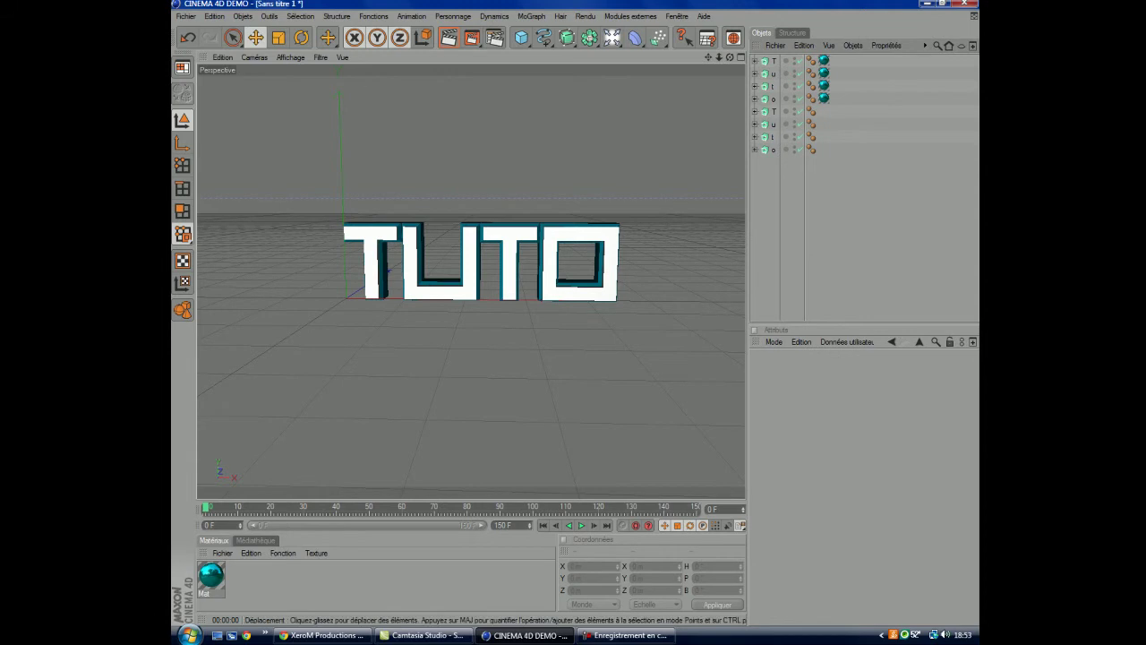
pyautogui.click(380, 259)
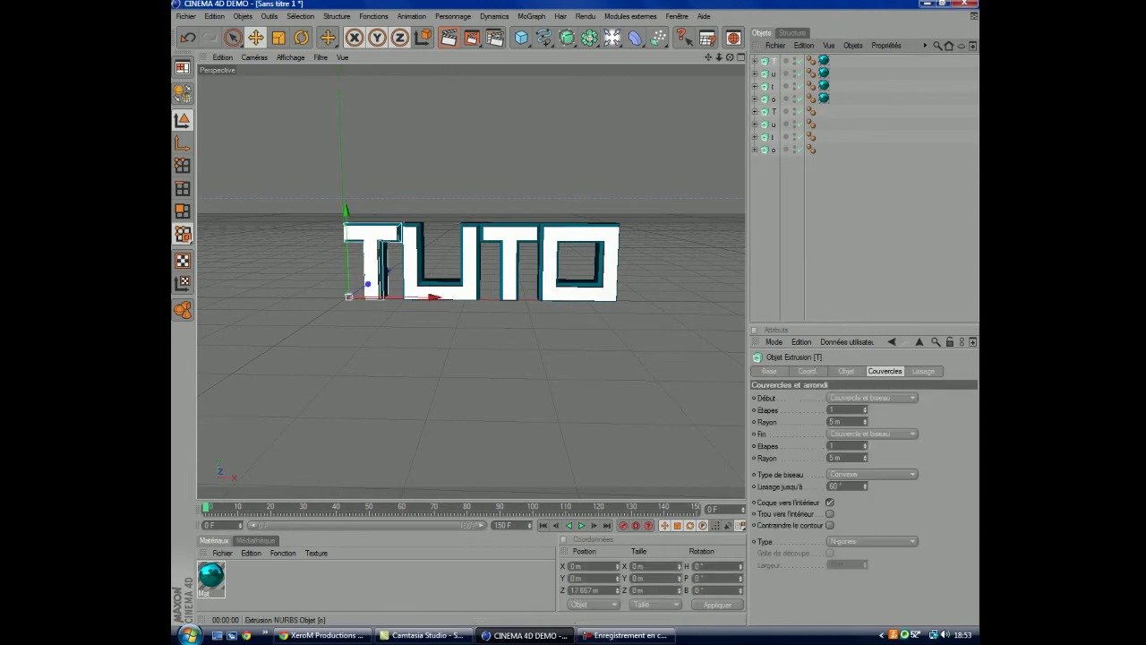
pyautogui.hotkey('ctrl', 'a')
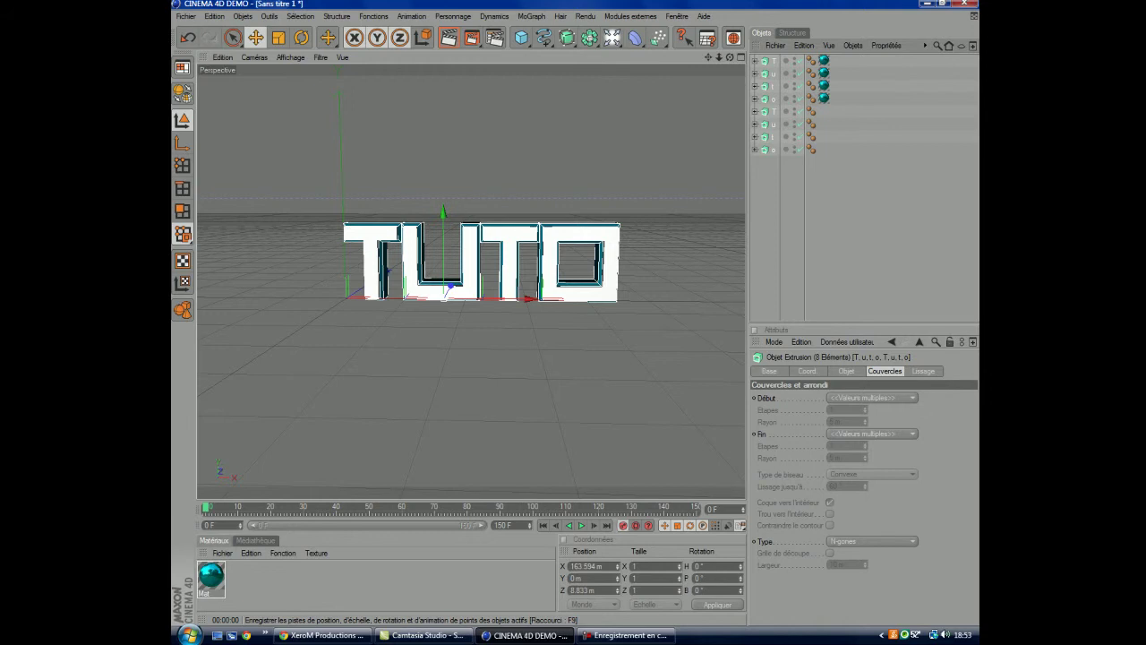
pyautogui.press('g')
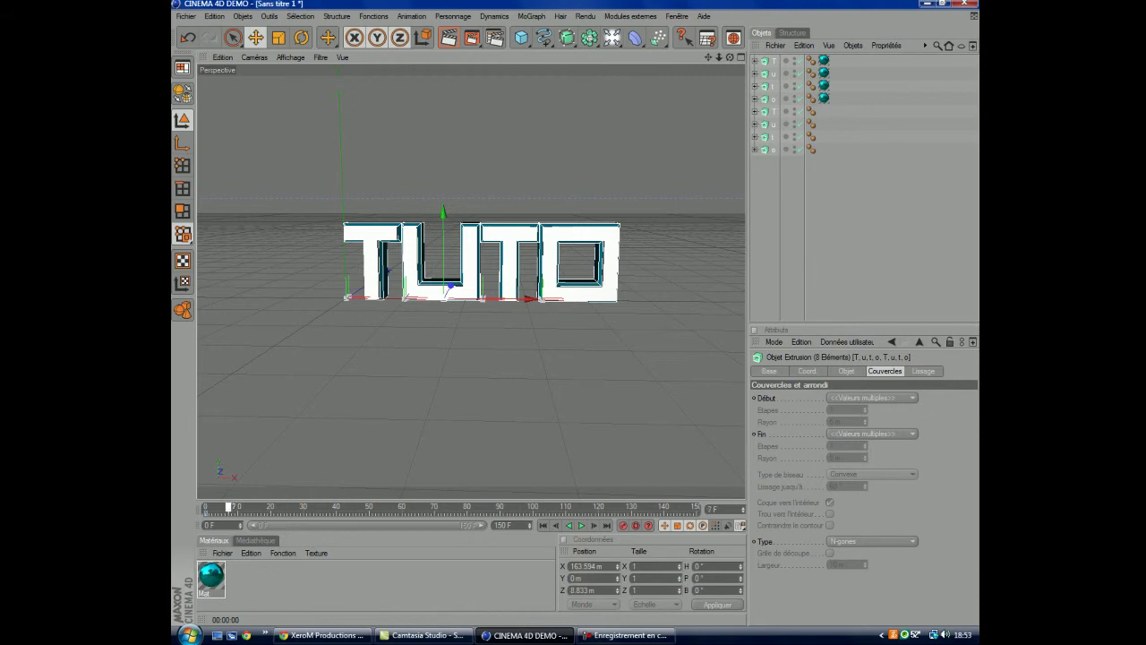
pyautogui.hotkey('shift', 'f')
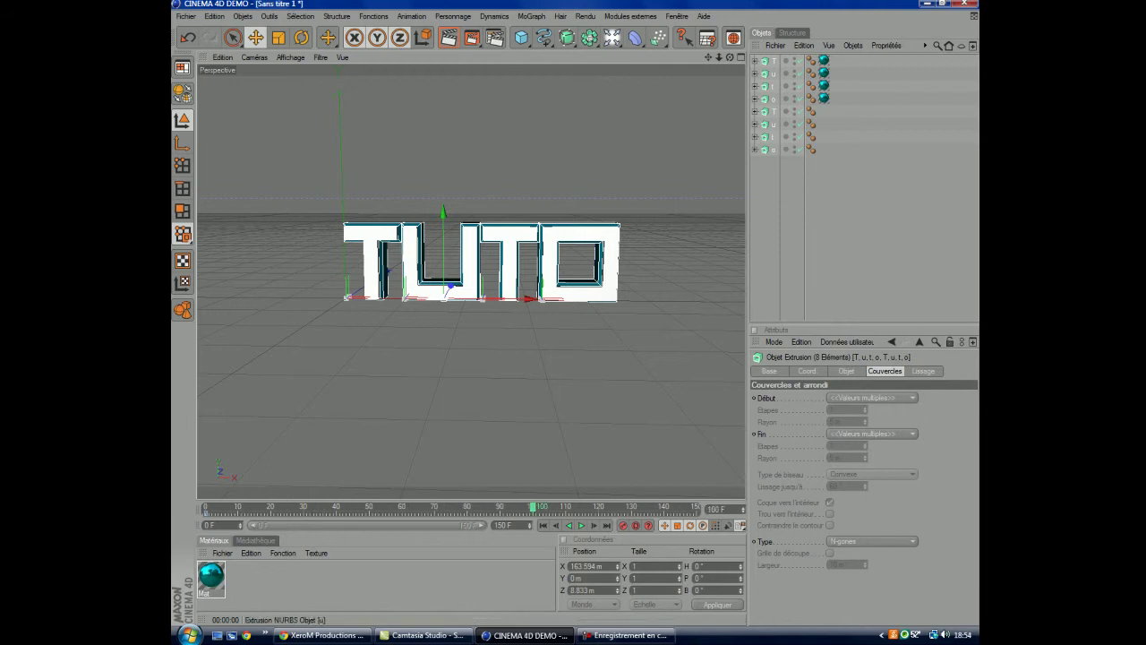
pyautogui.click(774, 60)
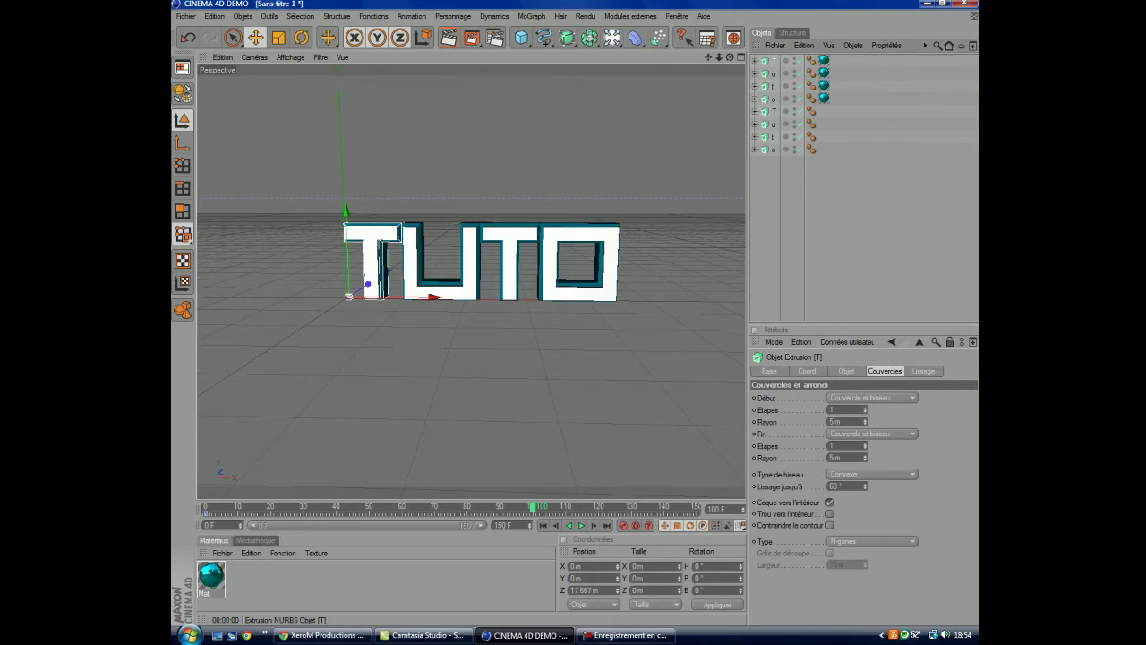
# Move both T letters up and left, tilt them, and record a keyframe
pyautogui.keyDown('ctrl'); pyautogui.click(775, 111); pyautogui.keyUp('ctrl')
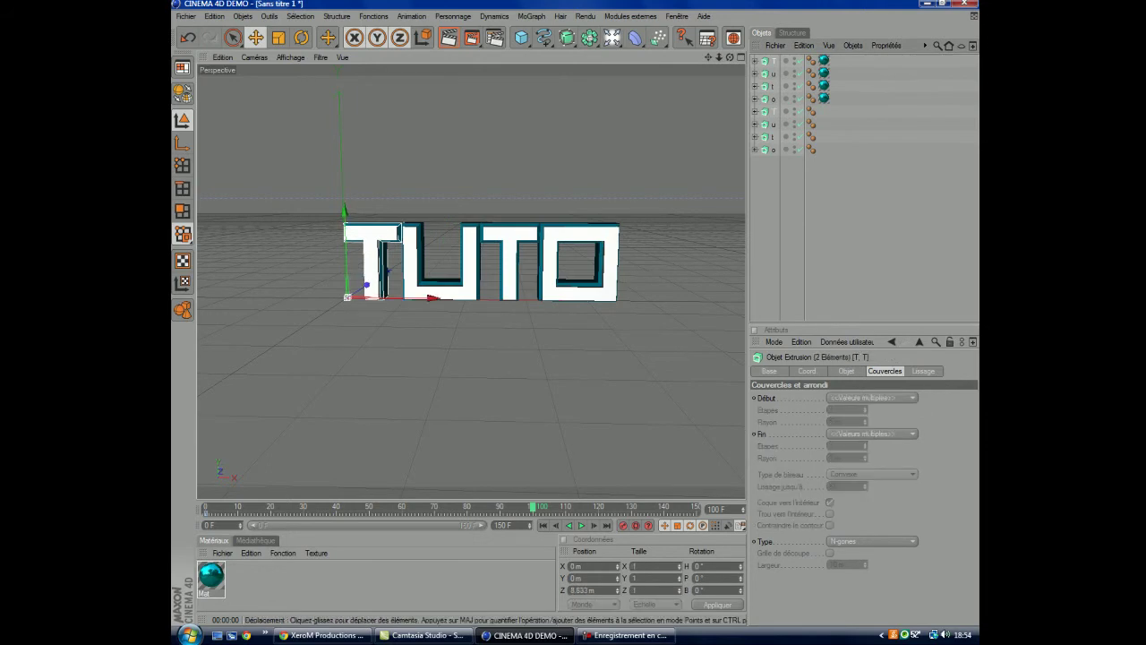
pyautogui.scroll(-2, 475, 264)
pyautogui.scroll(-2, 475, 264)
pyautogui.scroll(-1, 476, 269)
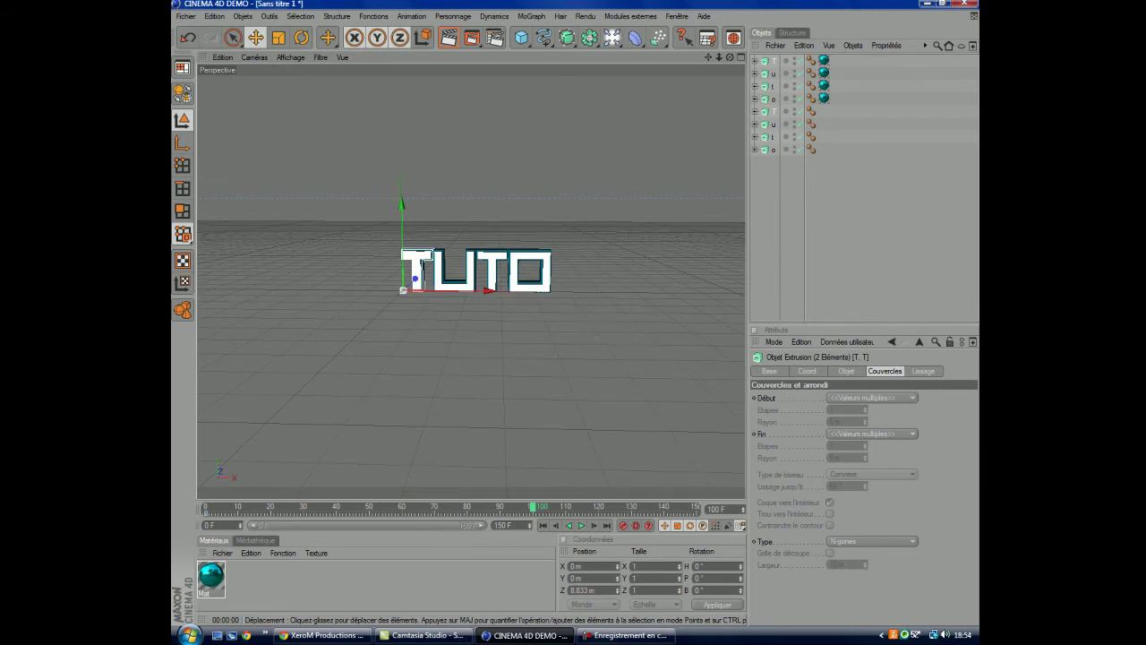
pyautogui.moveTo(403, 288); pyautogui.dragTo(210, 231)
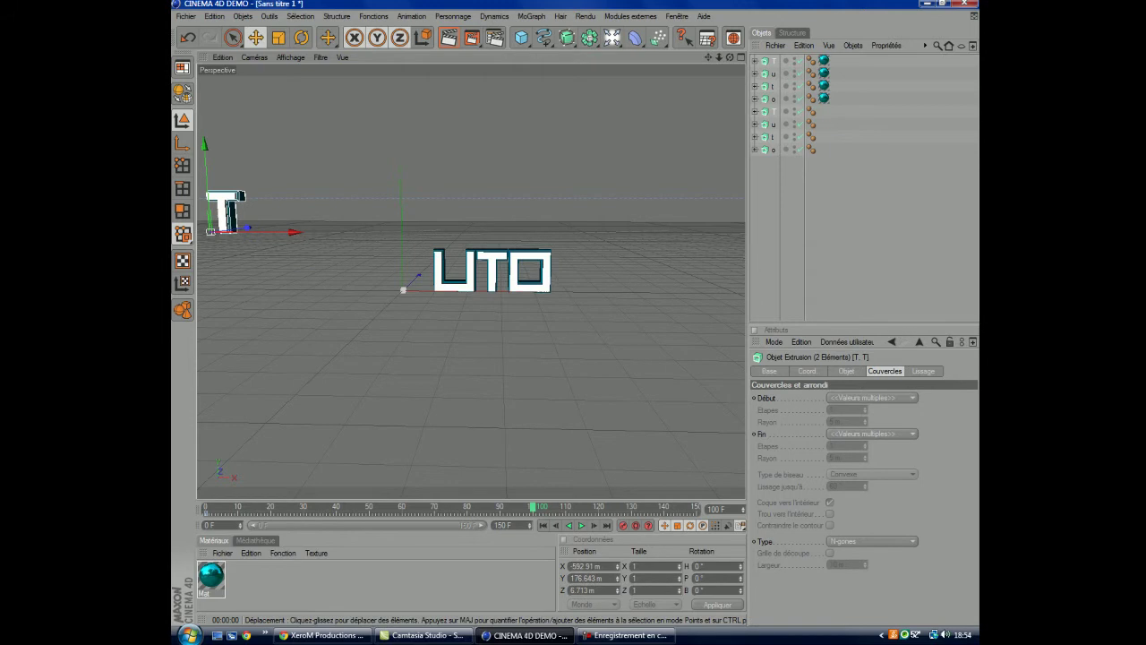
pyautogui.press('r')
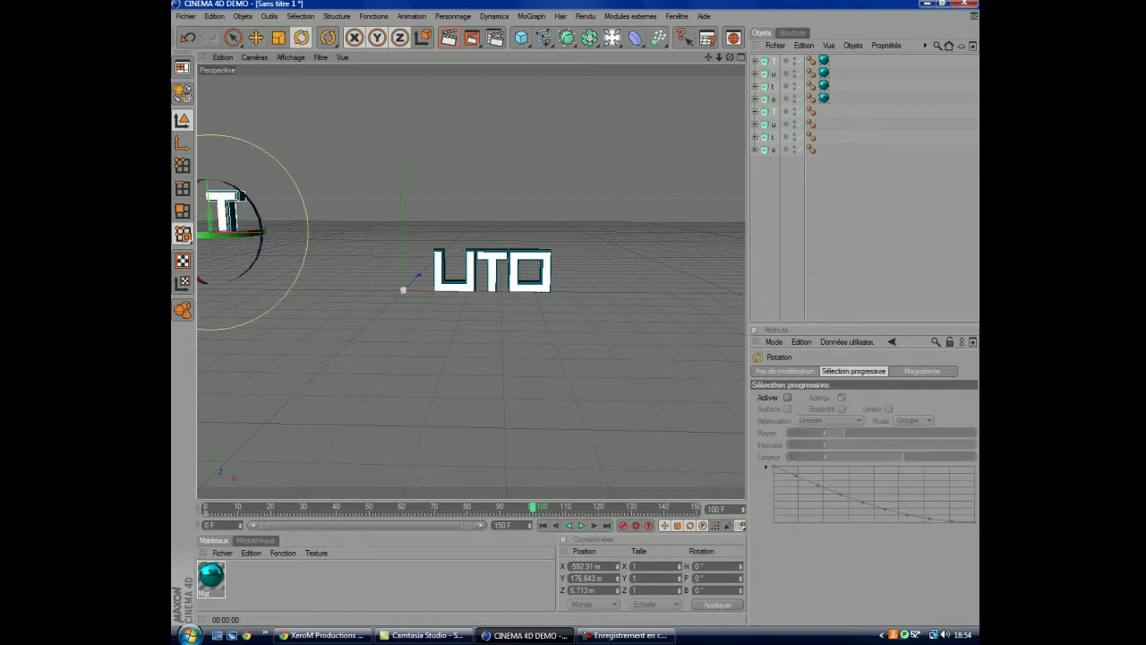
pyautogui.moveTo(240, 196)
pyautogui.mouseDown()
pyautogui.moveTo(220, 224)
pyautogui.moveTo(222, 269)
pyautogui.moveTo(242, 215)
pyautogui.moveTo(231, 219)
pyautogui.mouseUp()
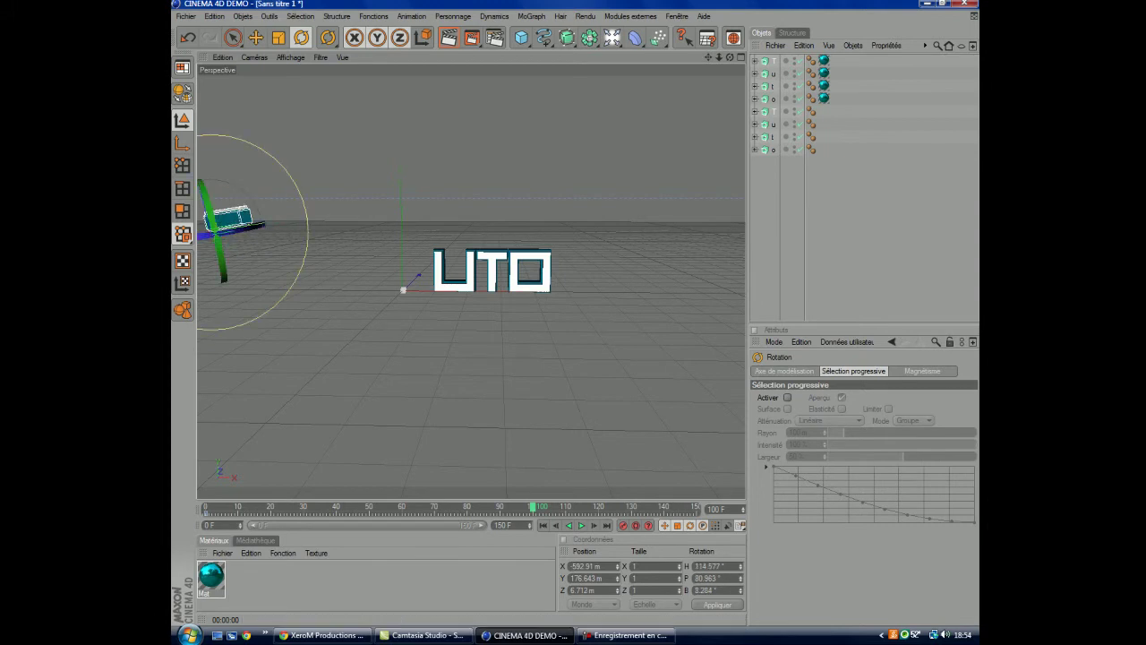
pyautogui.click(625, 525)
# Move both u letters off to the lower left and rotate them
pyautogui.click(774, 73)
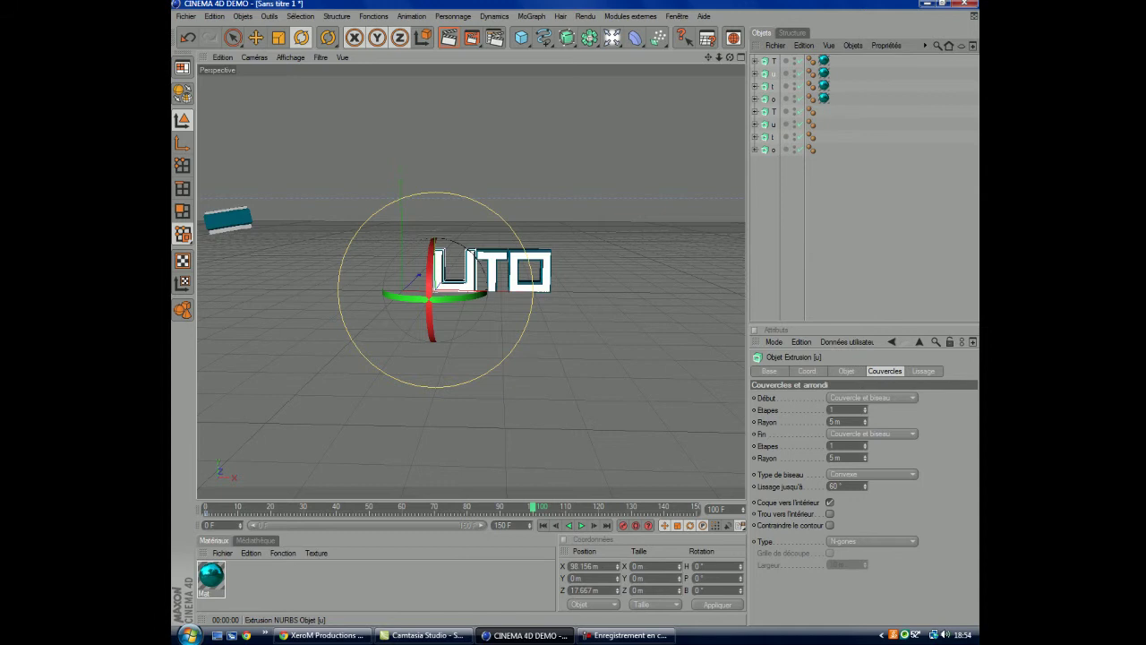
pyautogui.keyDown('ctrl'); pyautogui.click(774, 124); pyautogui.keyUp('ctrl')
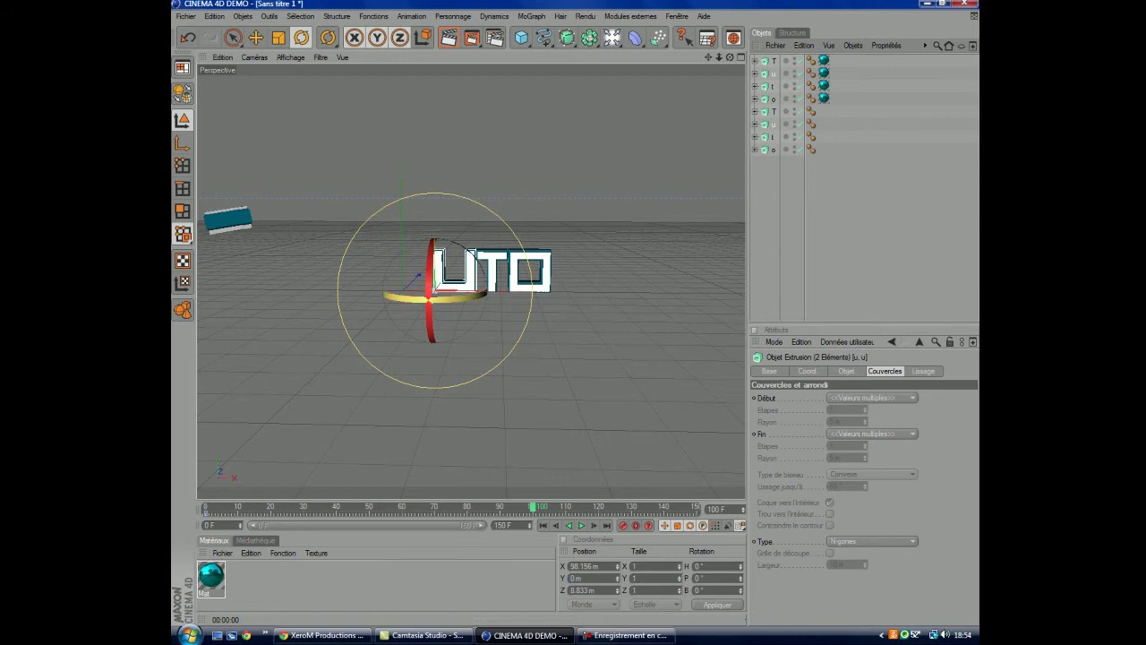
pyautogui.press('d')
pyautogui.moveTo(428, 293)
pyautogui.mouseDown()
pyautogui.moveTo(256, 358)
pyautogui.moveTo(273, 376)
pyautogui.moveTo(220, 394)
pyautogui.mouseUp()
pyautogui.press('r')
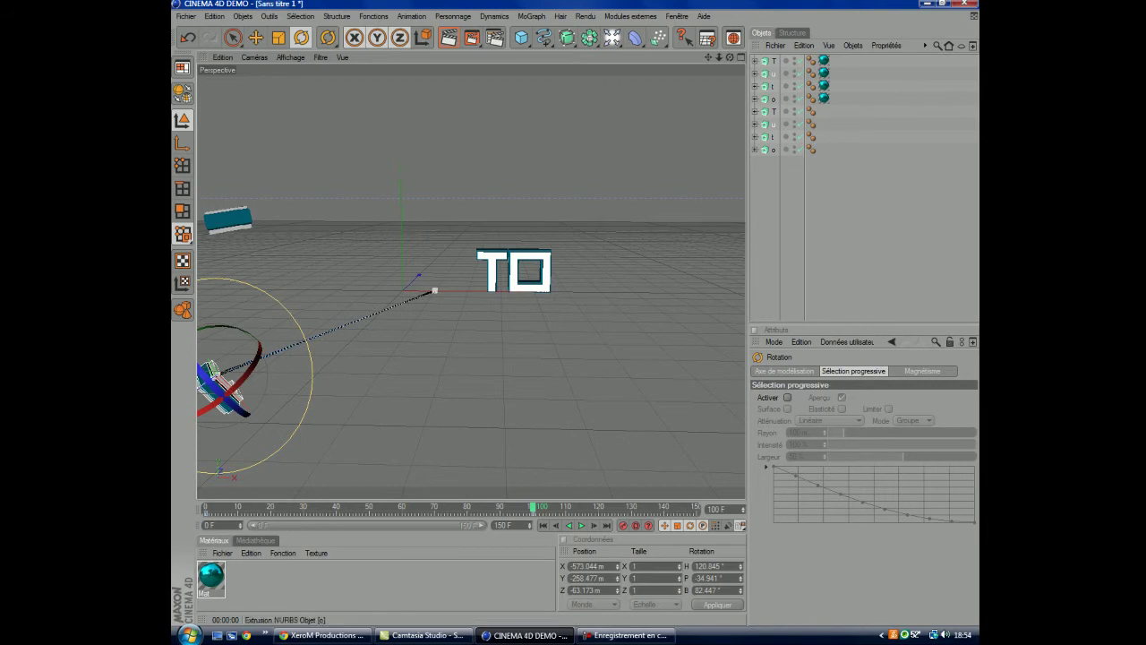
# Move the t letters to the lower right, tip and spin them, and keyframe them
pyautogui.click(505, 259)
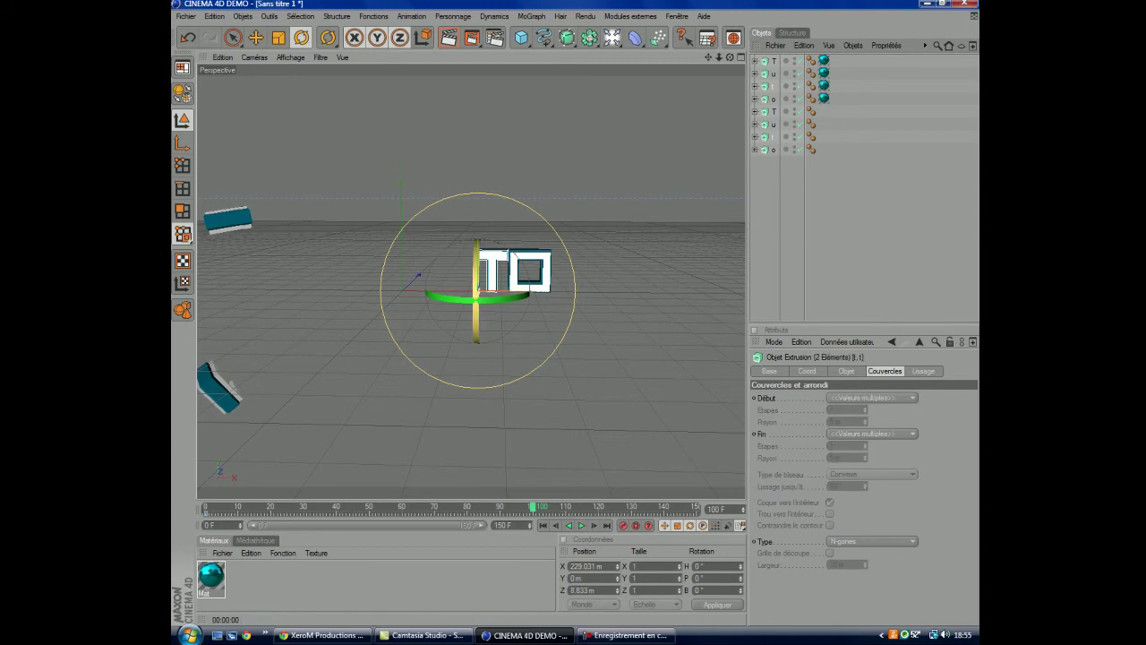
pyautogui.press('d')
pyautogui.moveTo(480, 280); pyautogui.dragTo(612, 468)
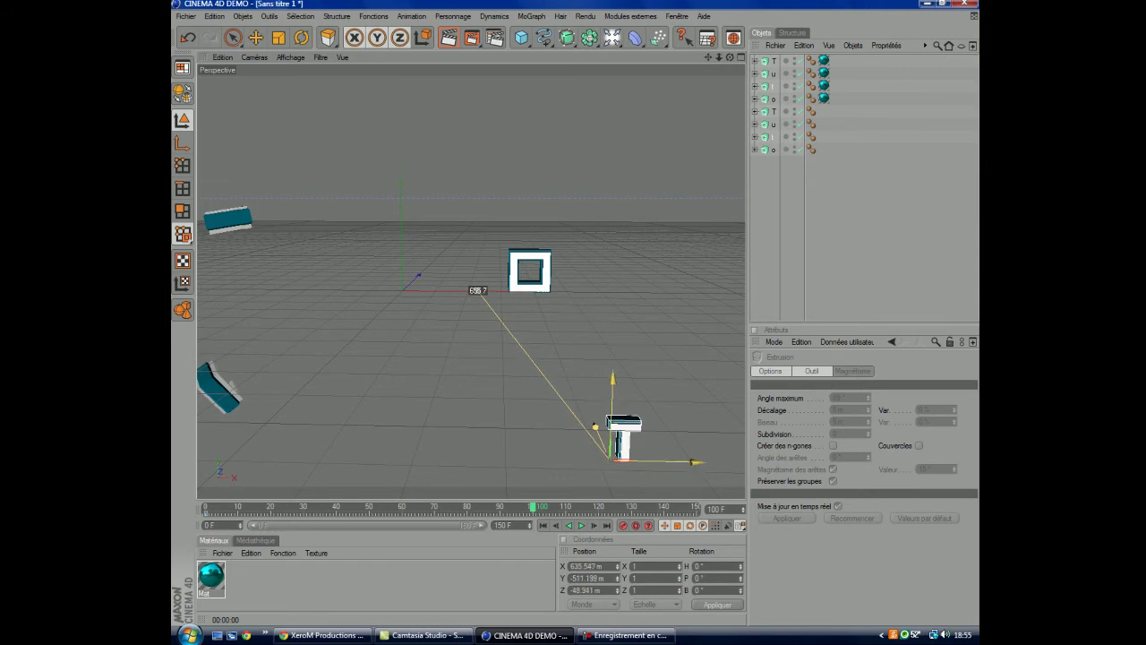
pyautogui.press('r')
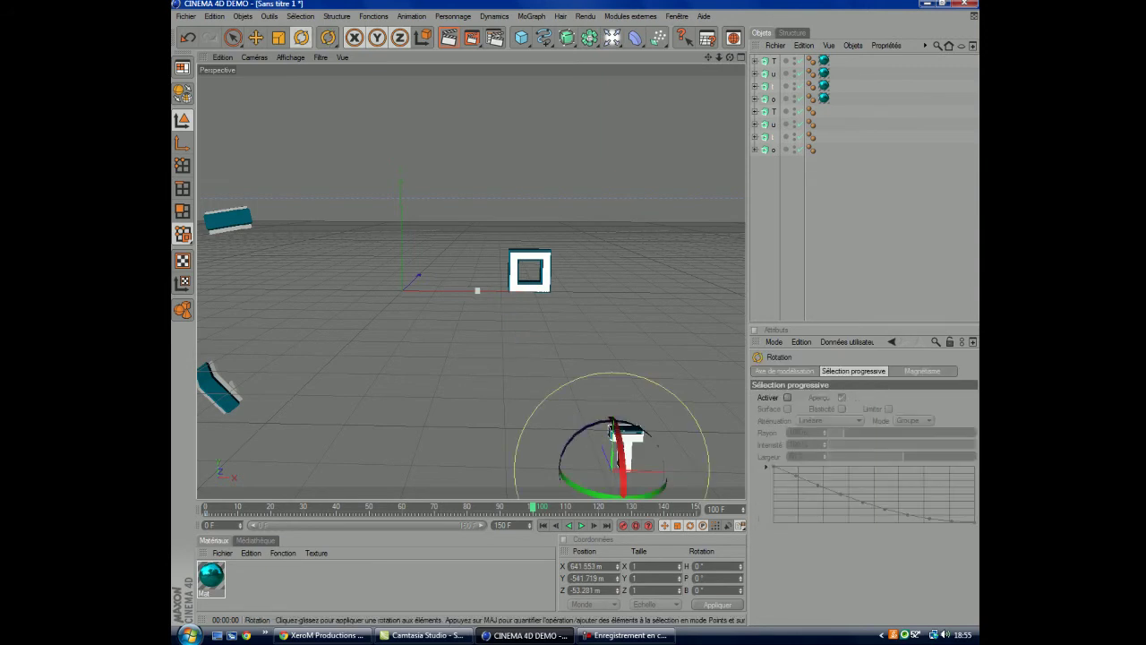
pyautogui.moveTo(612, 426)
pyautogui.mouseDown()
pyautogui.moveTo(586, 423)
pyautogui.moveTo(594, 457)
pyautogui.mouseUp()
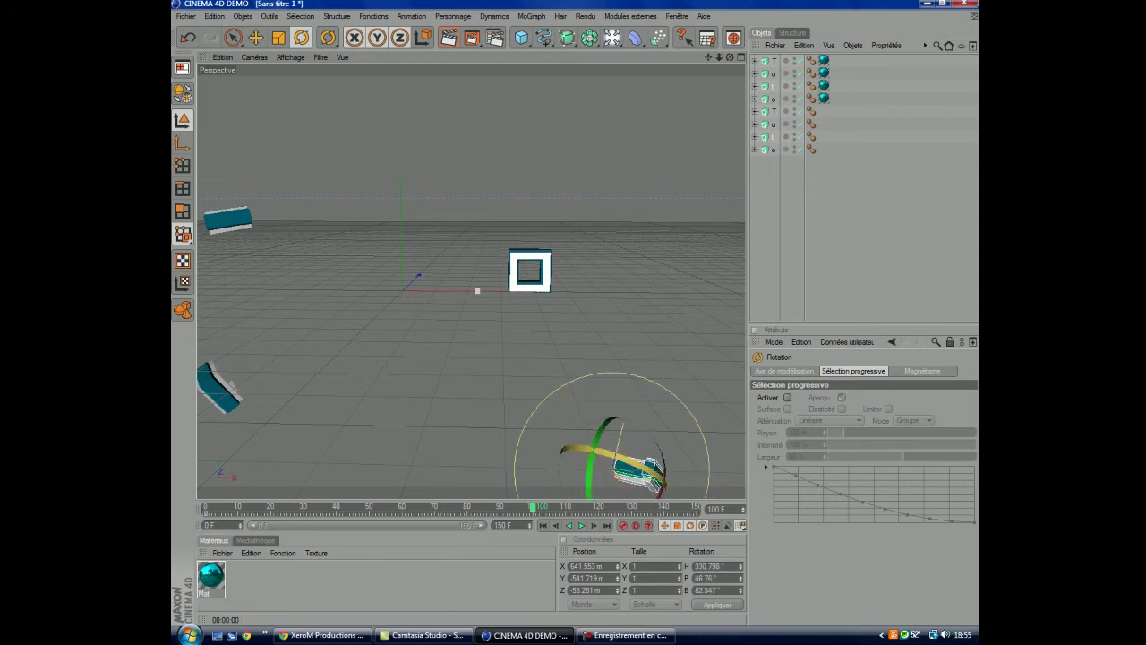
pyautogui.moveTo(627, 457); pyautogui.dragTo(618, 430)
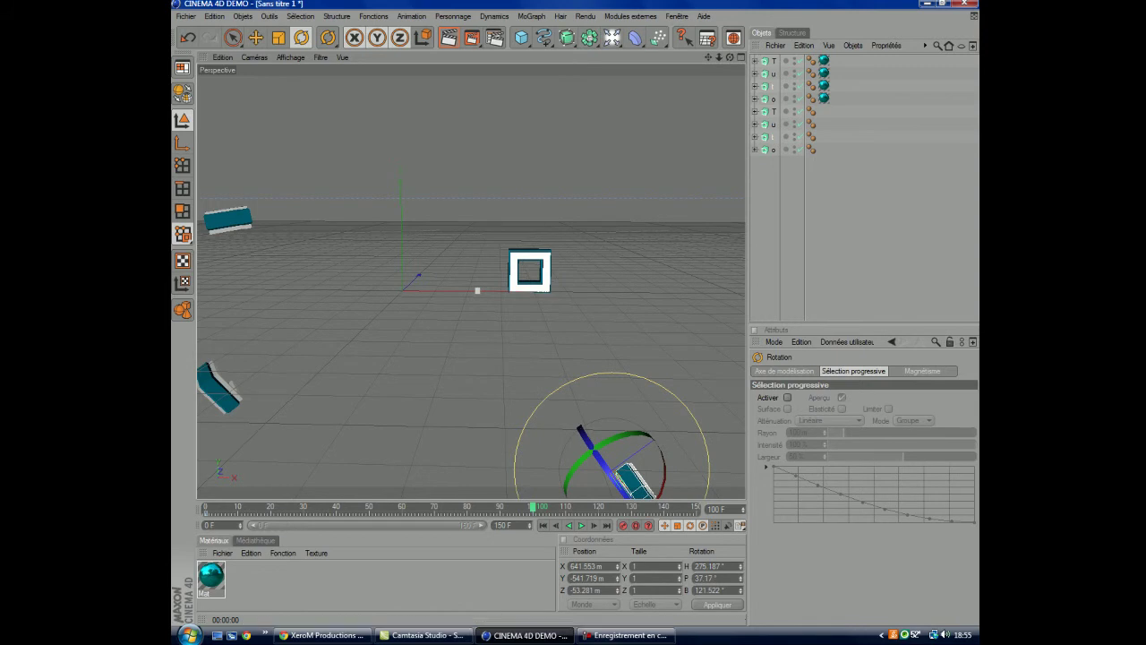
pyautogui.click(624, 526)
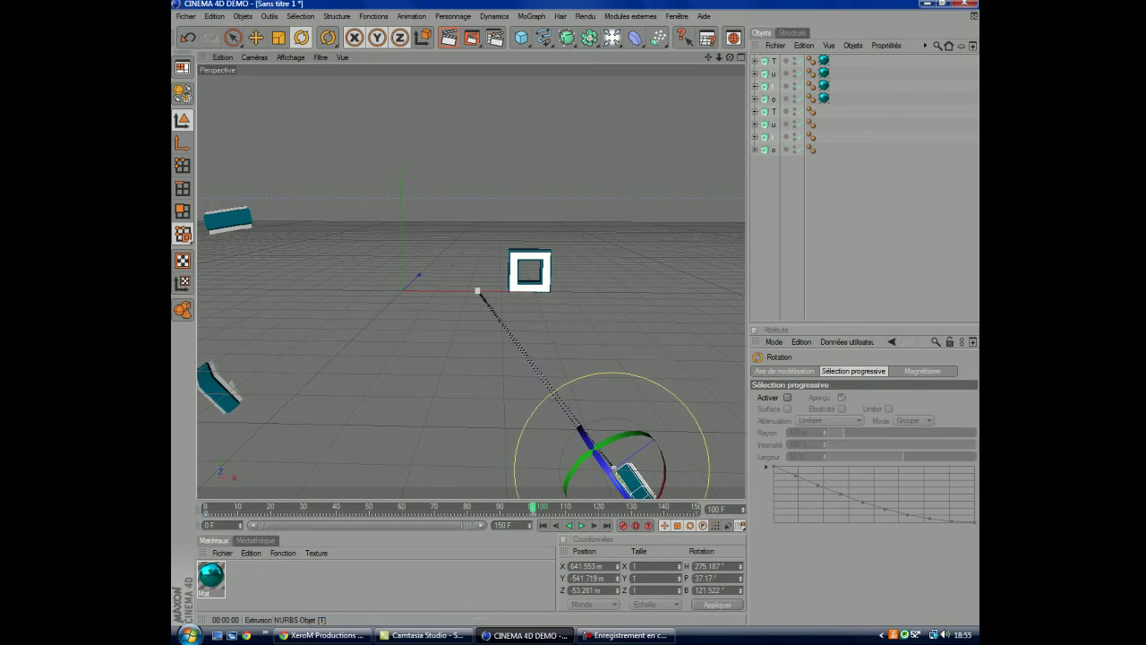
pyautogui.click(529, 271)
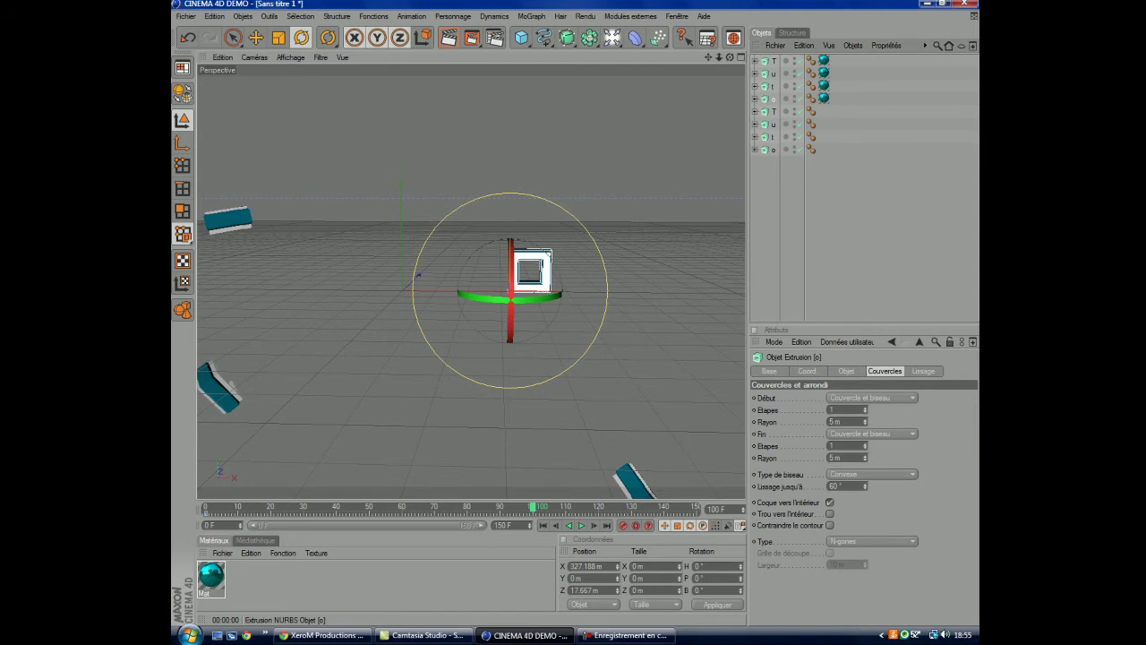
# Move both o letters far right and rotate them to H 166.524°, P -57.458°, B 156.697°
pyautogui.keyDown('shift'); pyautogui.click(529, 270); pyautogui.keyUp('shift')
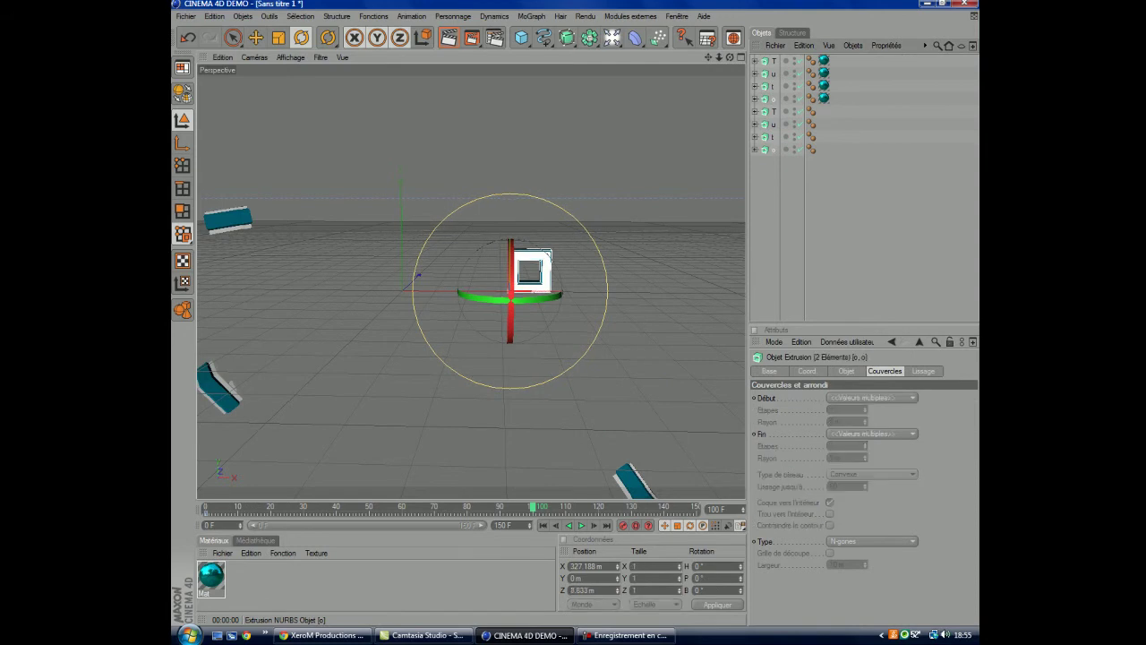
pyautogui.press('d')
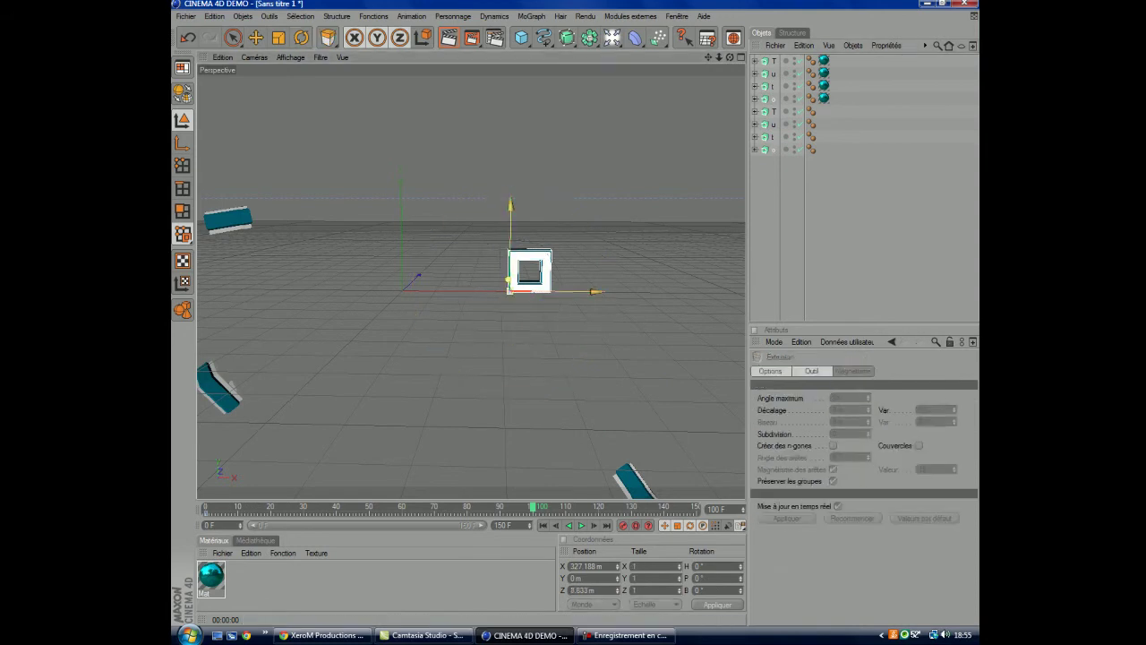
pyautogui.moveTo(516, 281)
pyautogui.mouseDown()
pyautogui.moveTo(627, 288)
pyautogui.moveTo(707, 314)
pyautogui.moveTo(702, 323)
pyautogui.mouseUp()
pyautogui.press('r')
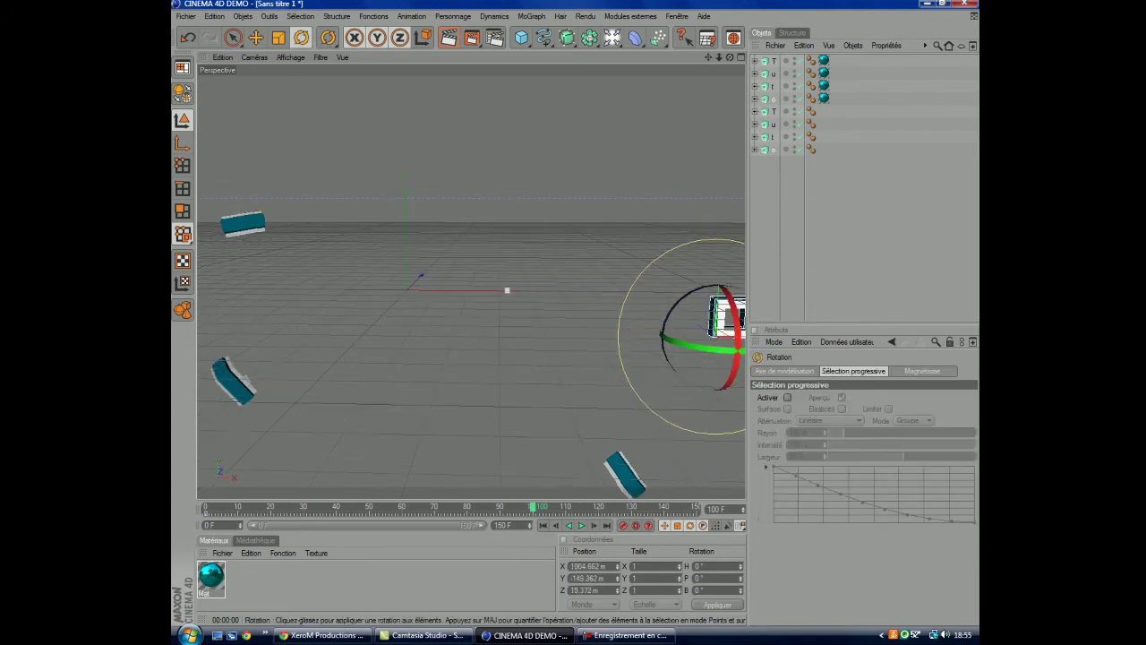
pyautogui.scroll(-2, 471, 277)
pyautogui.moveTo(574, 327)
pyautogui.mouseDown()
pyautogui.moveTo(591, 353)
pyautogui.moveTo(571, 326)
pyautogui.mouseUp()
pyautogui.moveTo(719, 345)
pyautogui.mouseDown()
pyautogui.moveTo(712, 324)
pyautogui.moveTo(692, 329)
pyautogui.moveTo(686, 287)
pyautogui.mouseUp()
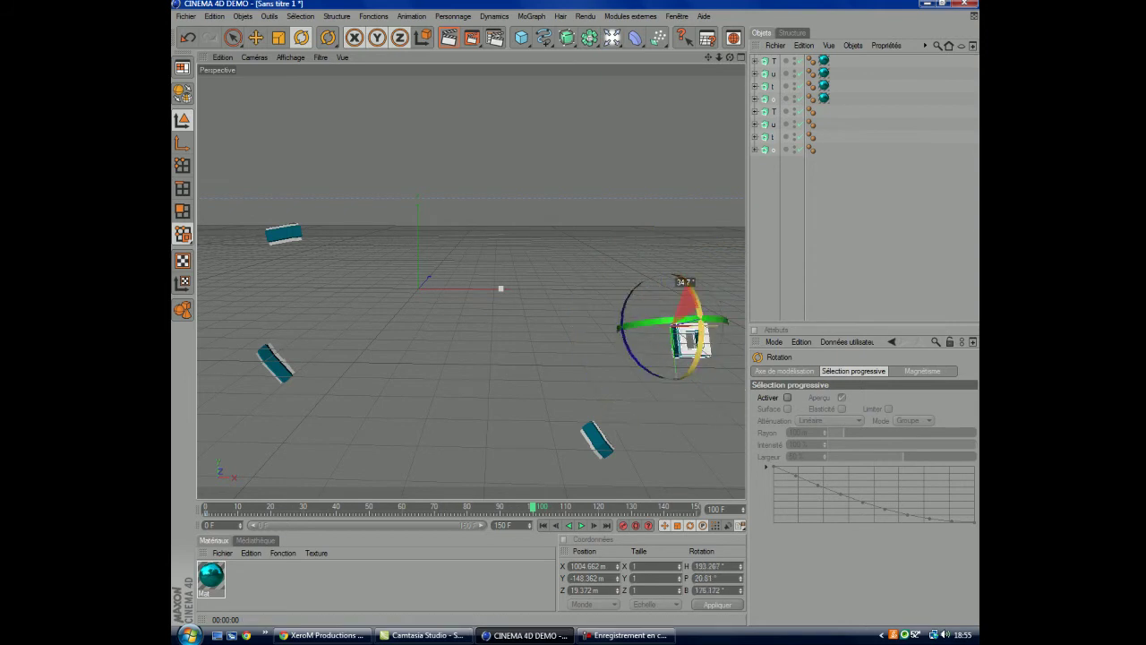
pyautogui.moveTo(680, 331); pyautogui.dragTo(686, 338)
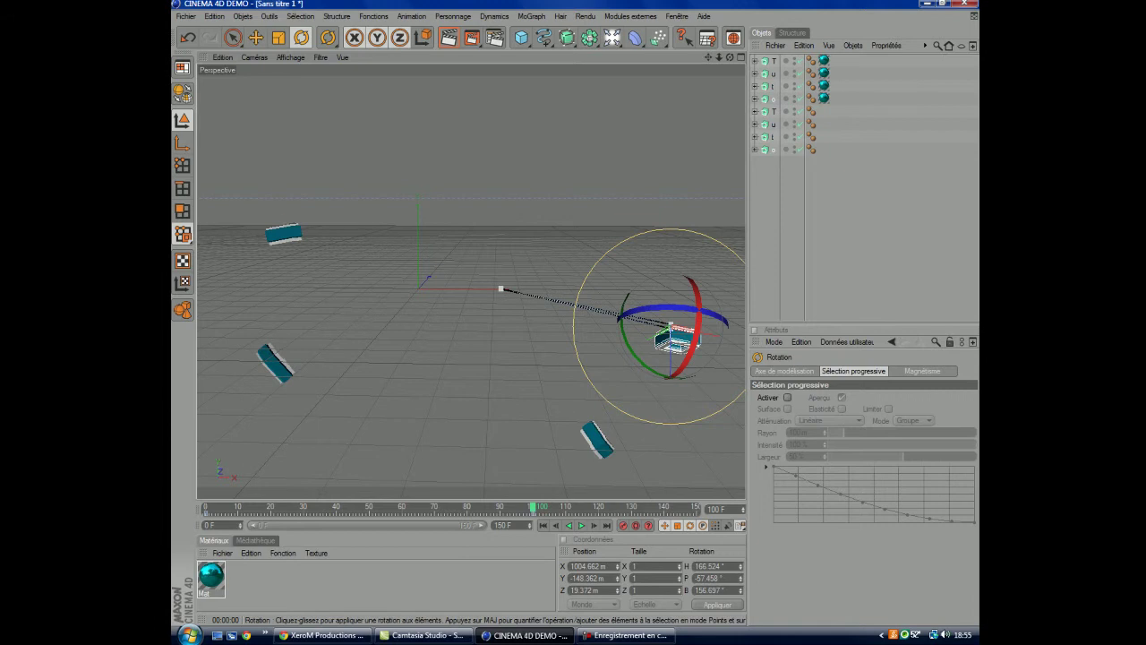
# Preview the letter animation from the start
pyautogui.scroll(3, 470, 282)
pyautogui.scroll(2, 470, 282)
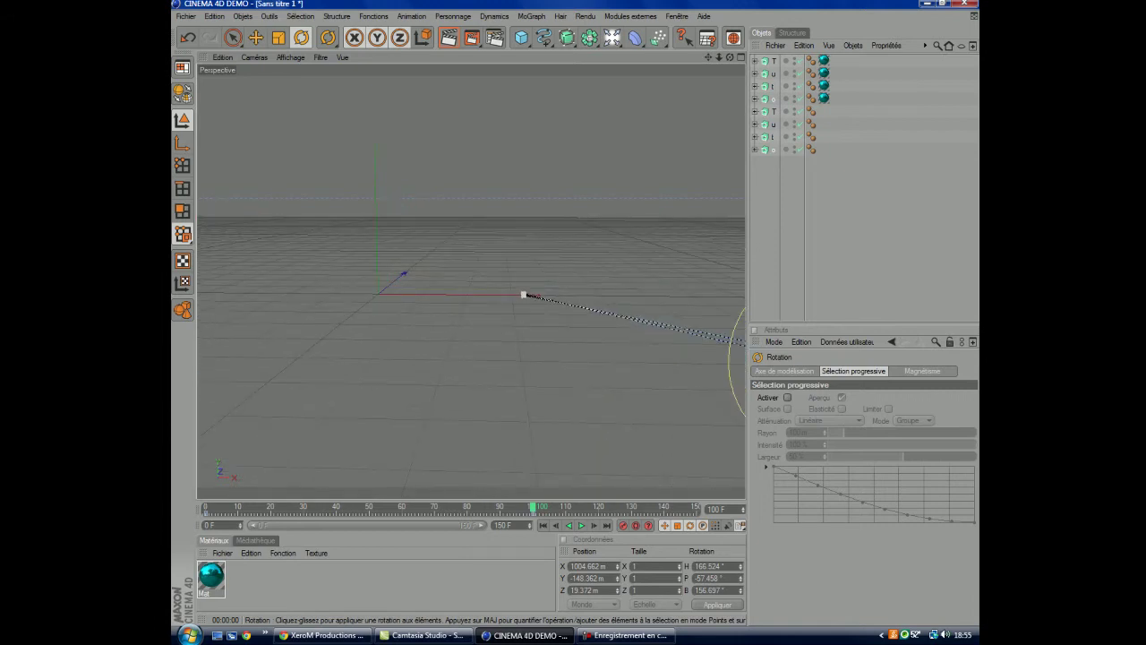
pyautogui.press('F8')
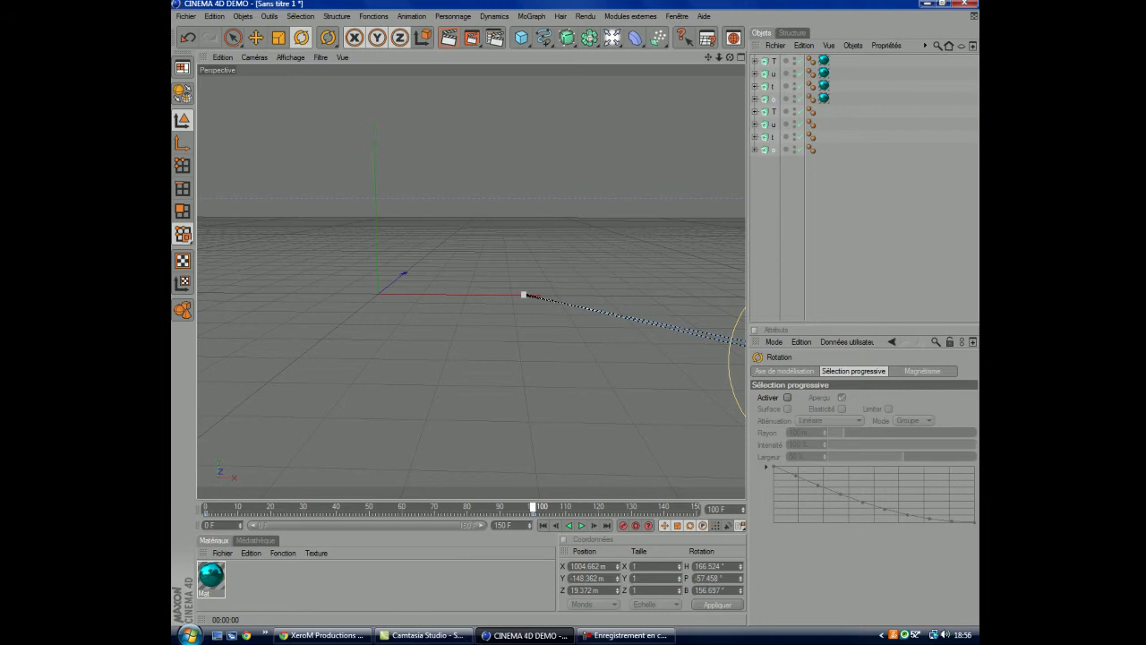
# Scrub frames 0–100, play the animation forward and in reverse, and stop at frame 100
pyautogui.moveTo(532, 507); pyautogui.dragTo(206, 507)
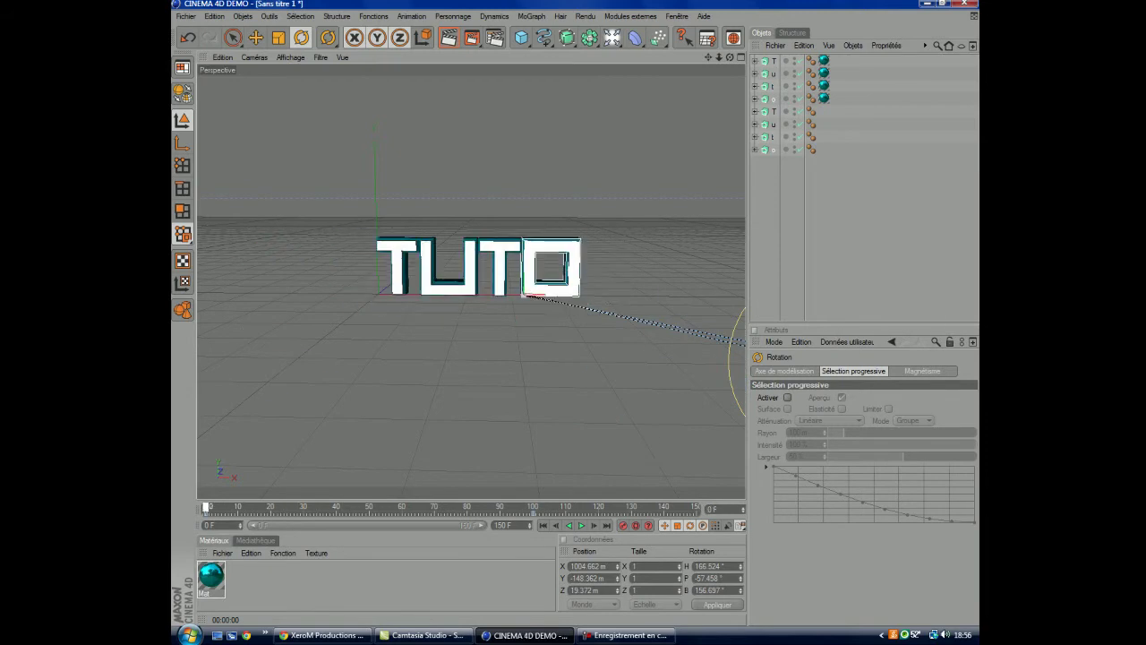
pyautogui.moveTo(206, 507); pyautogui.dragTo(533, 507)
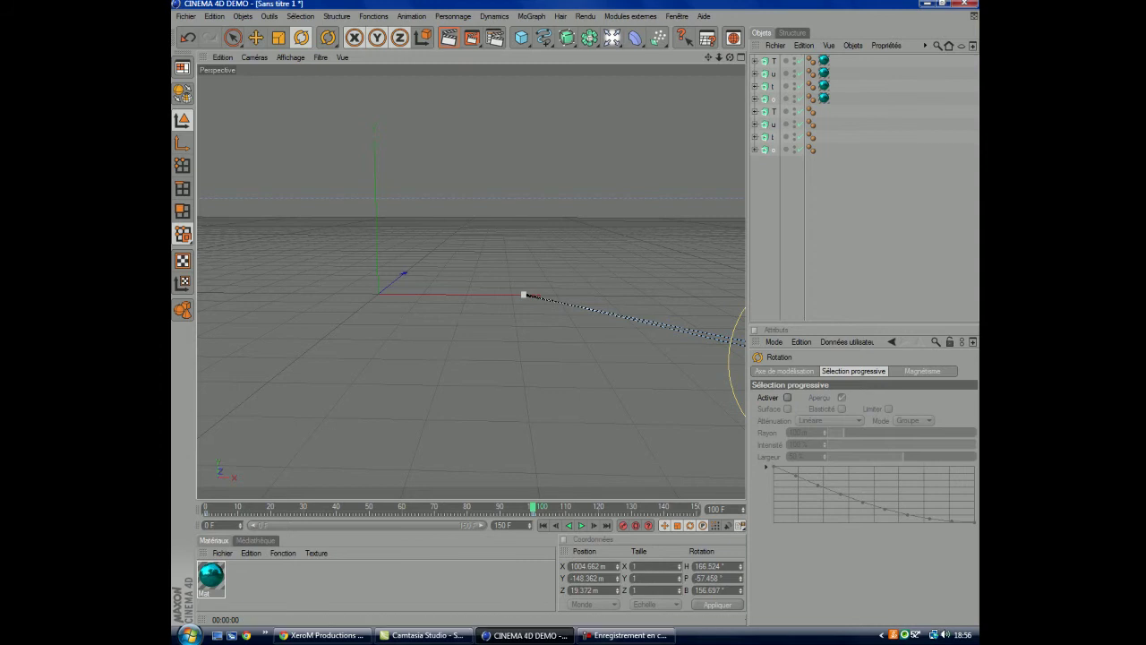
pyautogui.click(574, 526)
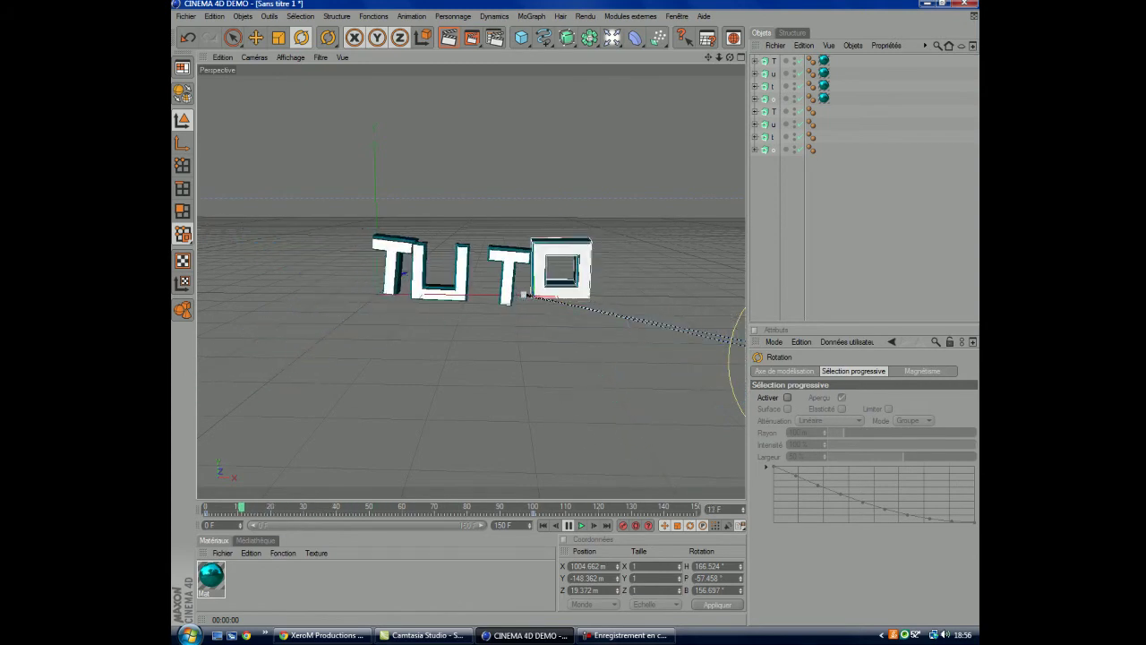
pyautogui.click(568, 525)
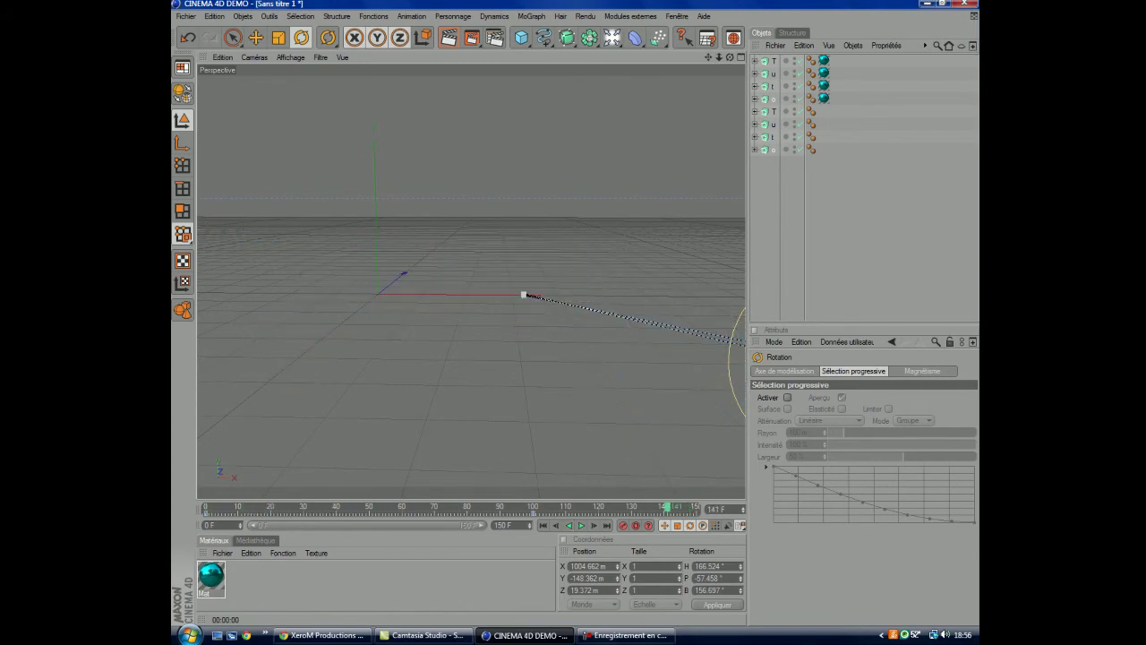
pyautogui.moveTo(668, 506); pyautogui.dragTo(534, 507)
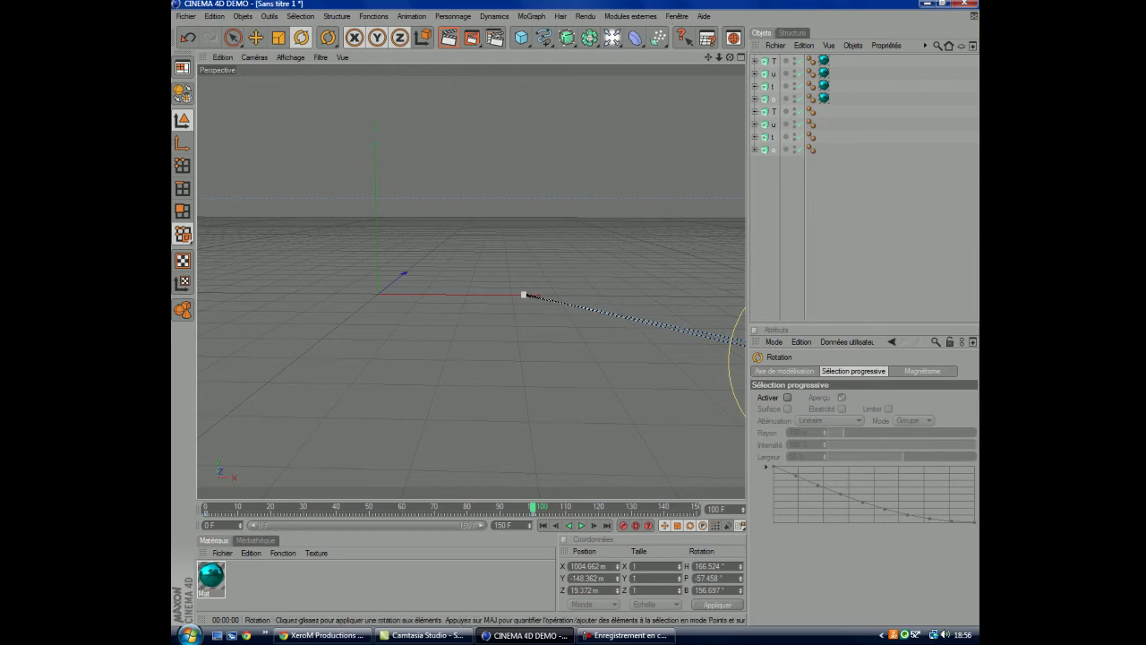
# Open Render Settings and apply the HDV/HDTV 720 29.97 output preset
pyautogui.click(495, 37)
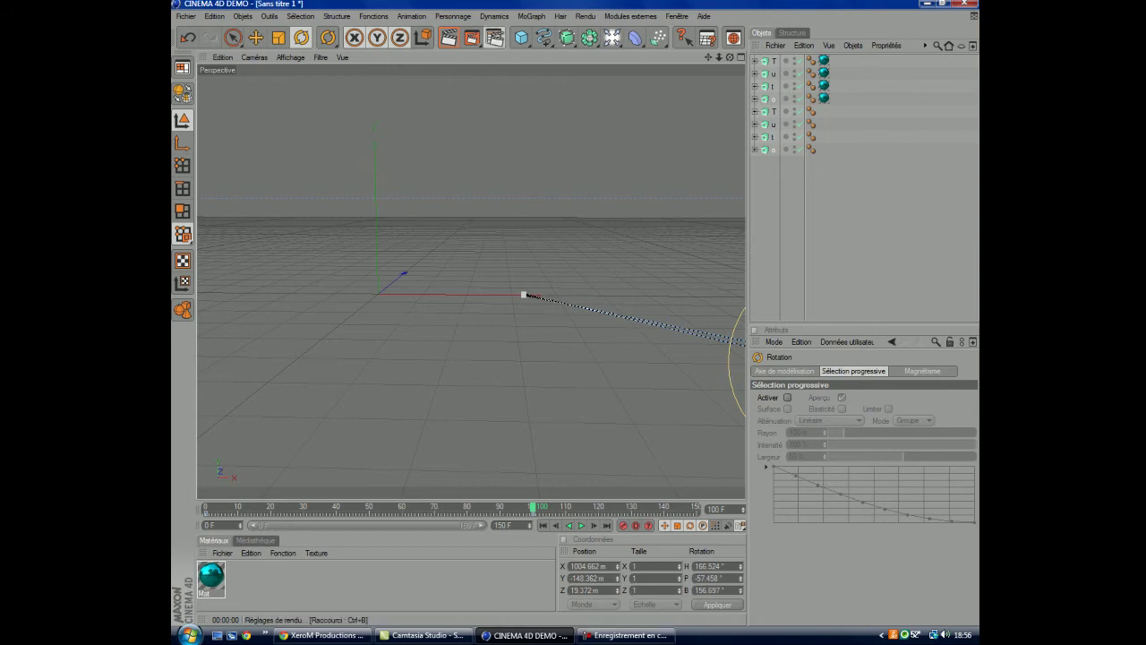
pyautogui.moveTo(323, 6); pyautogui.dragTo(300, 90)
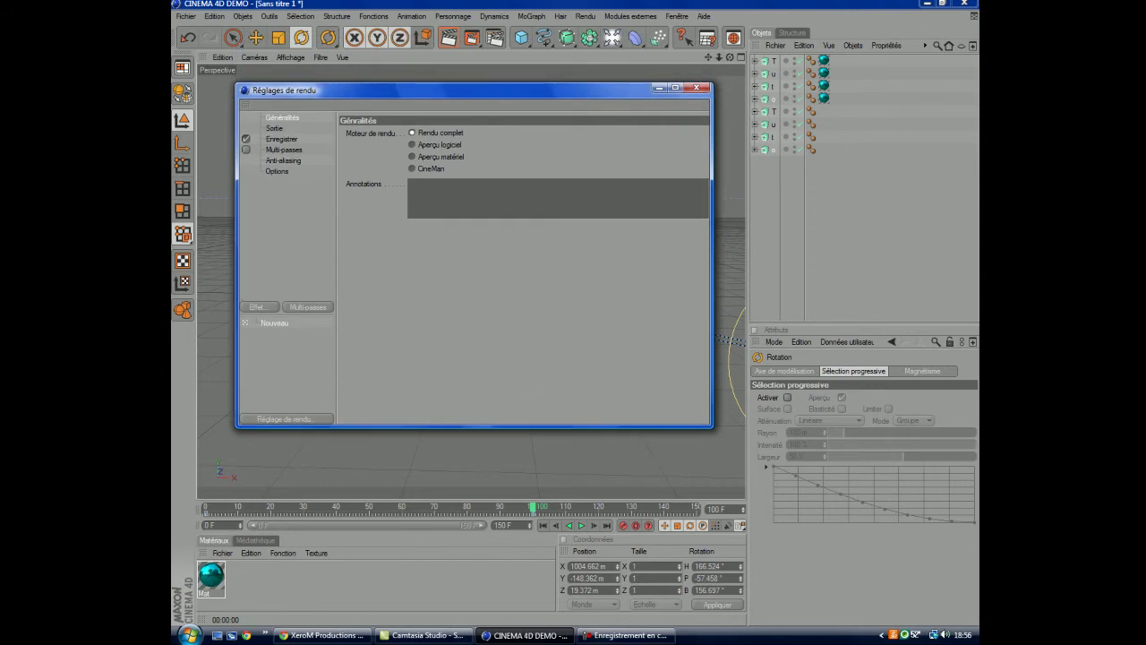
pyautogui.click(274, 128)
pyautogui.click(353, 133)
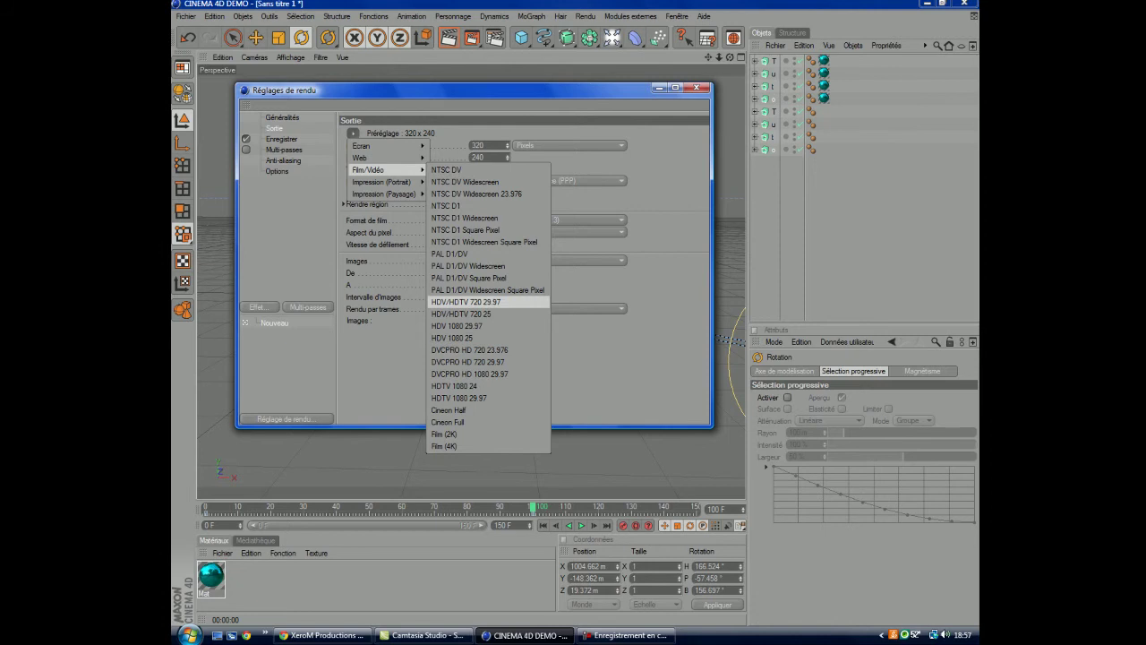
pyautogui.click(466, 302)
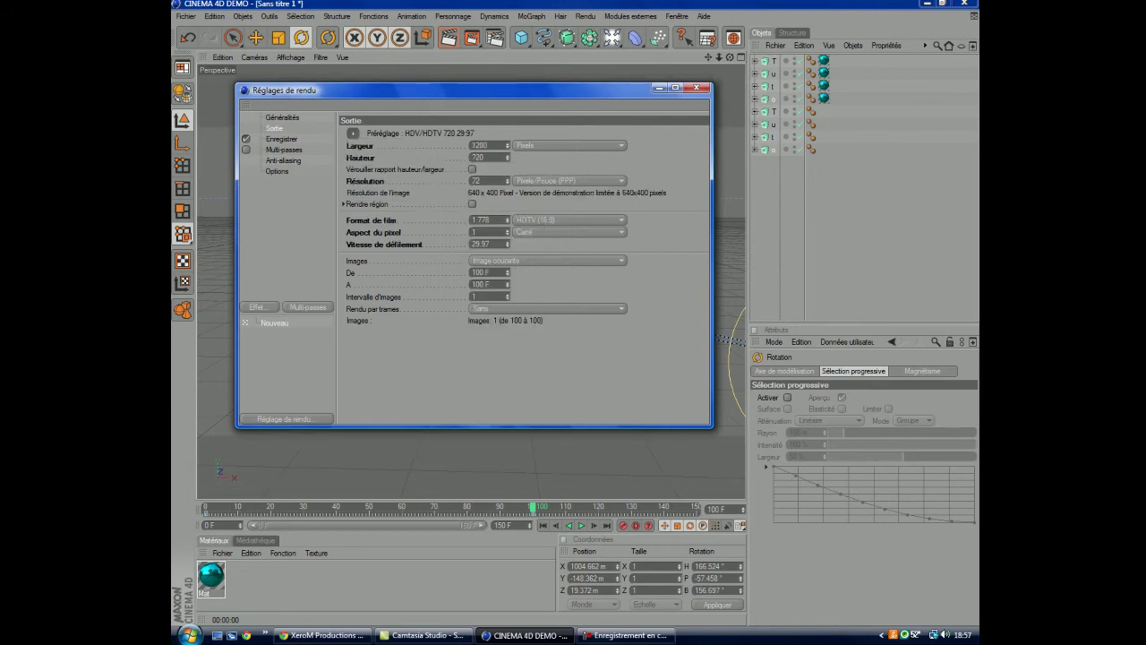
# Set the frame range to end at frame 140, keeping field rendering at Sans
pyautogui.click(548, 260)
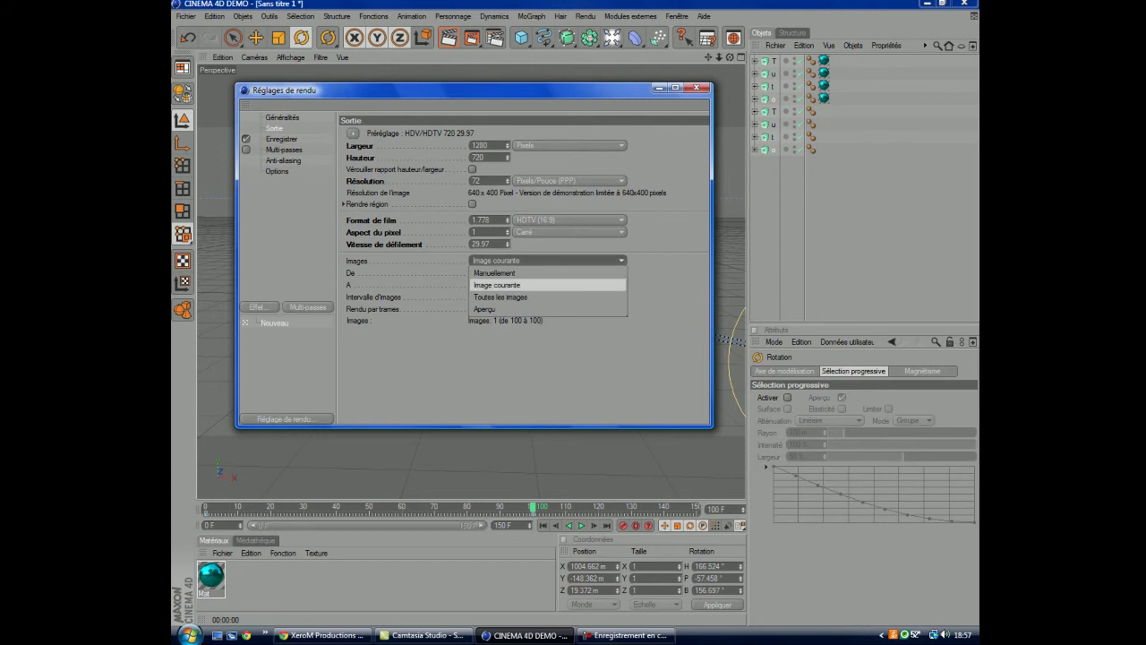
pyautogui.click(502, 299)
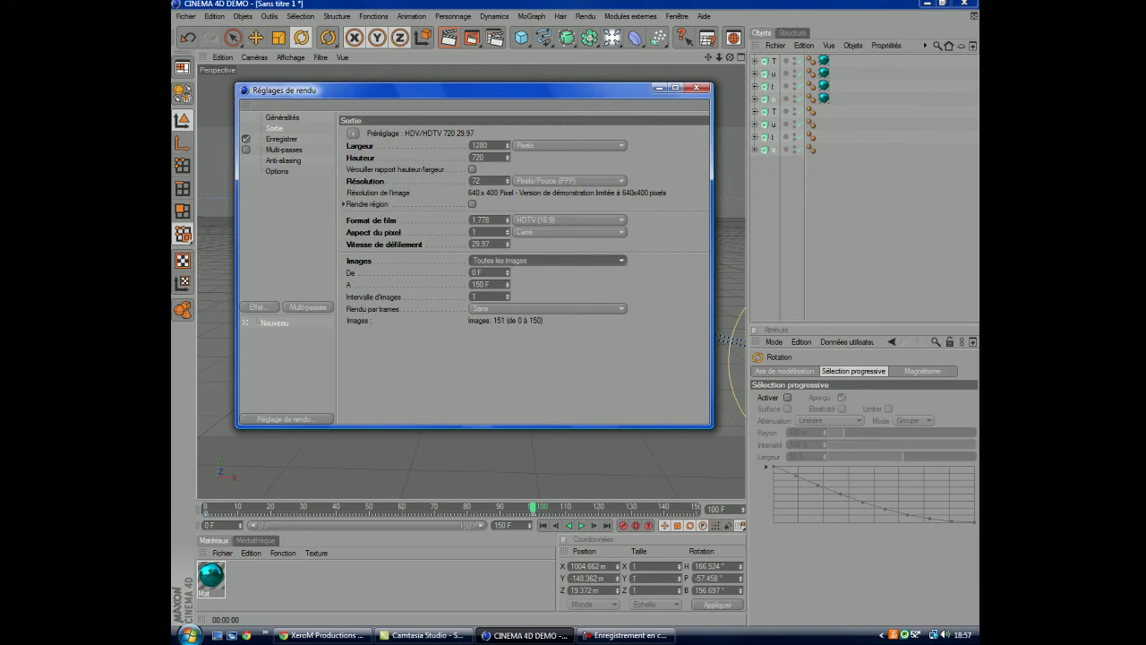
pyautogui.moveTo(490, 284); pyautogui.dragTo(475, 284)
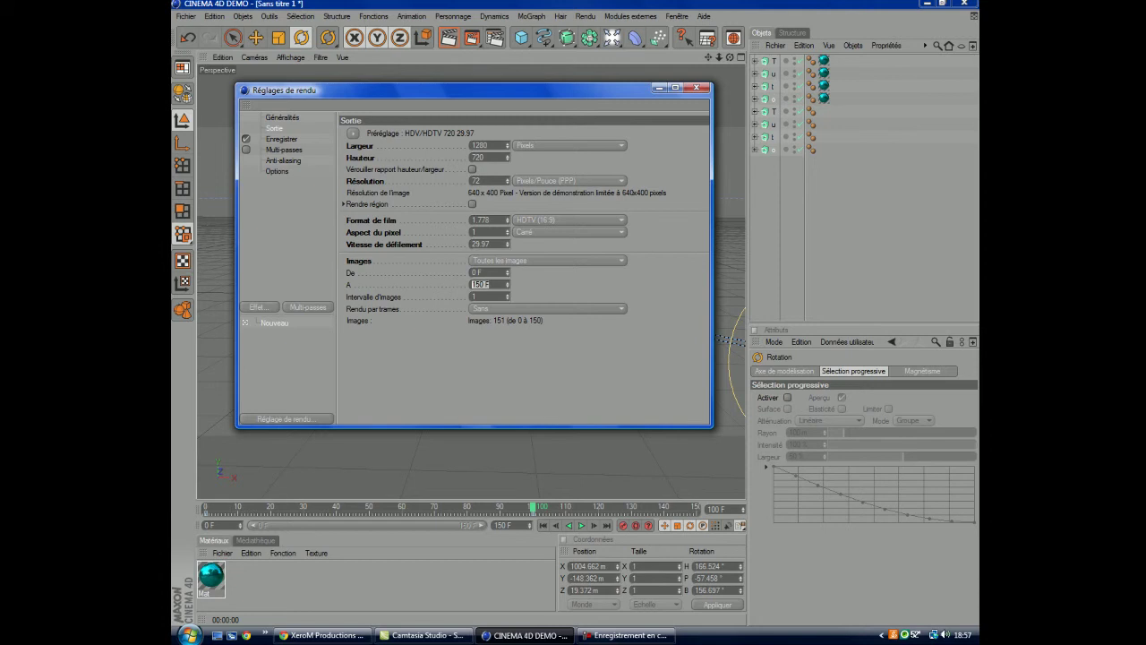
pyautogui.press('BackSpace')
pyautogui.write('140')
pyautogui.press('Return')
pyautogui.click(547, 308)
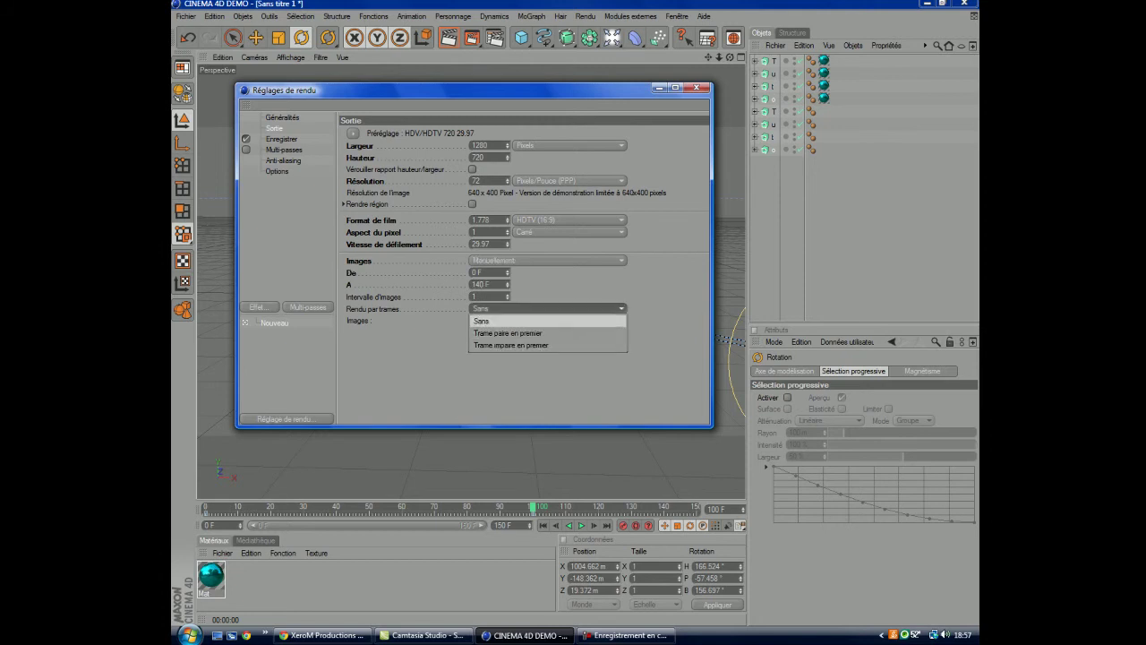
pyautogui.press('Escape')
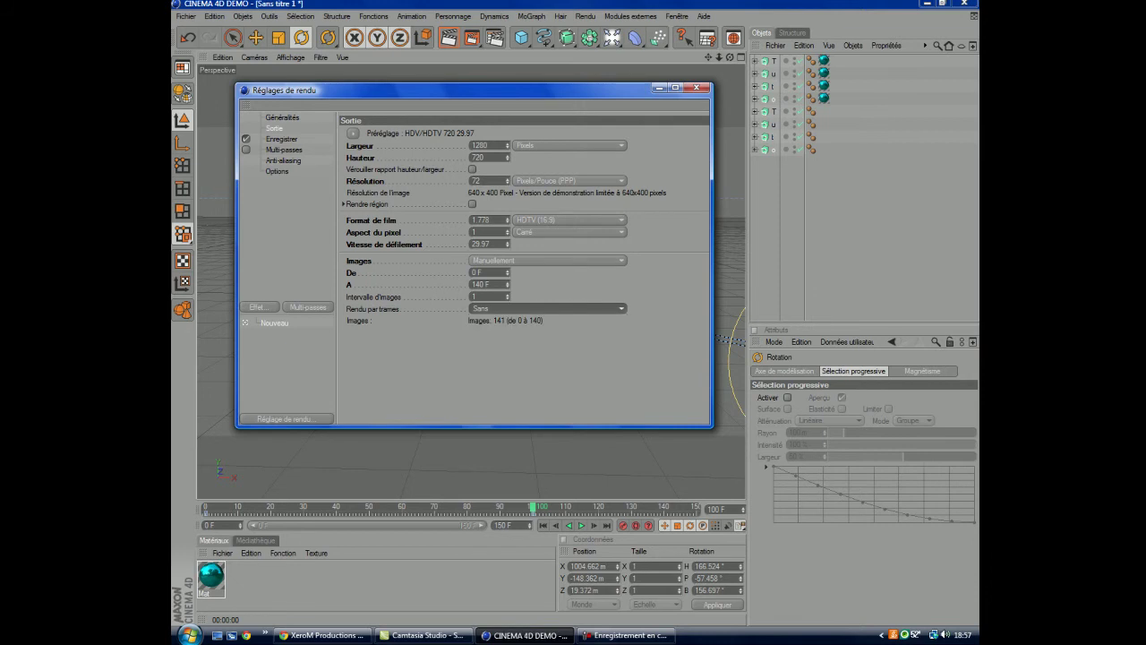
pyautogui.click(281, 139)
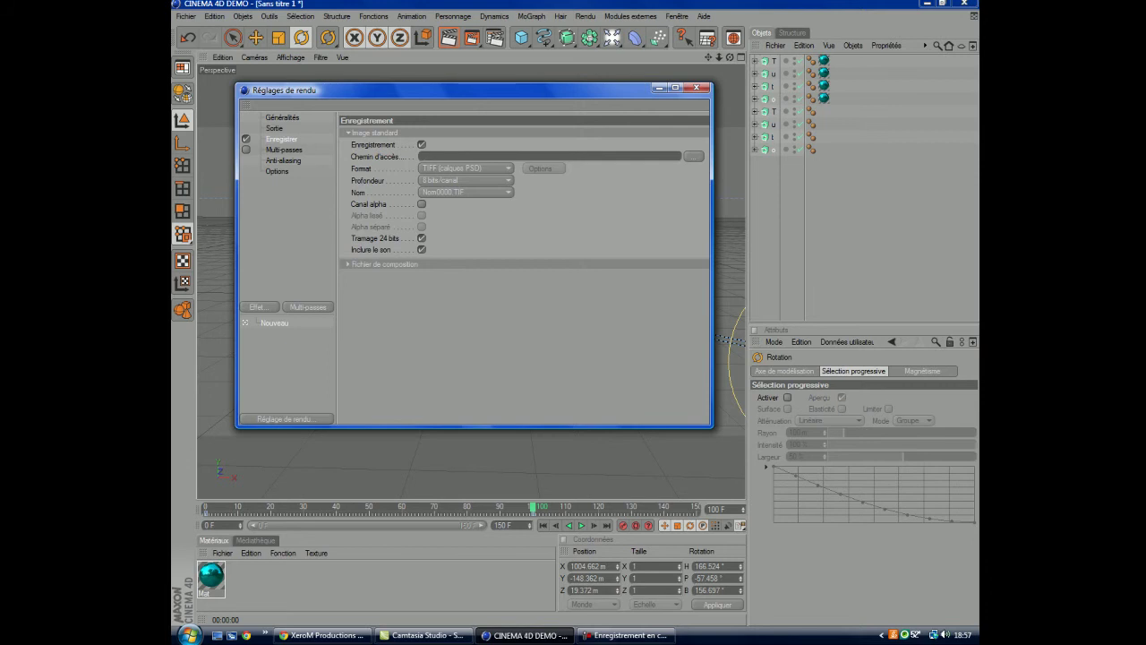
# Set the output format to Film AVI, name the file TutoIntro, and close Réglages de rendu
pyautogui.click(466, 167)
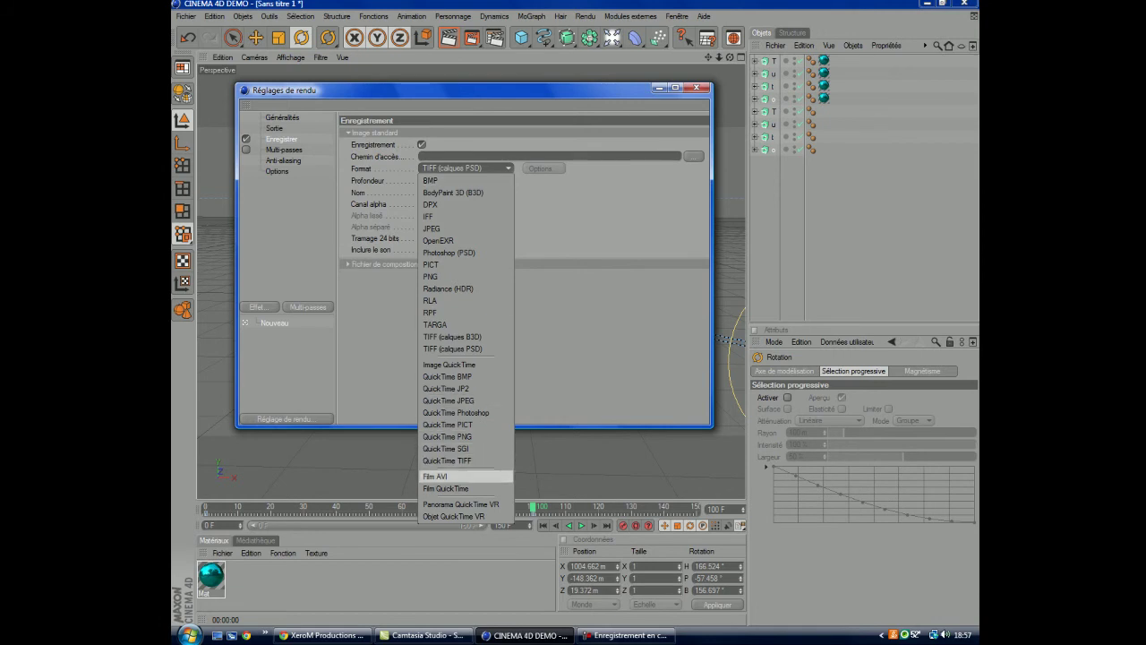
pyautogui.click(436, 476)
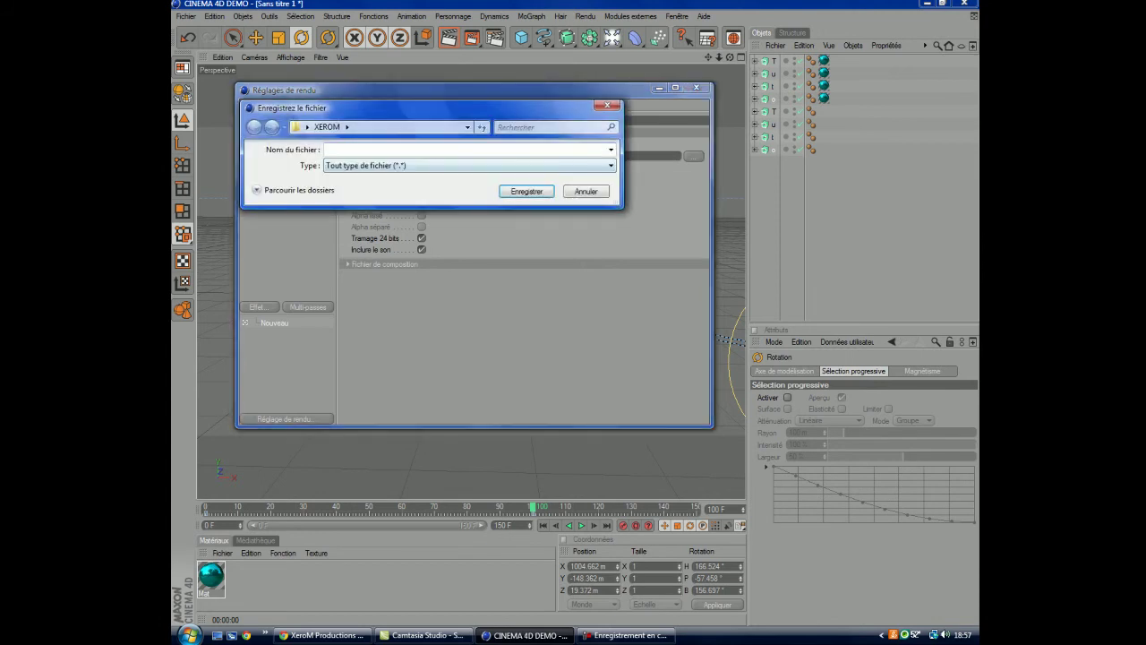
pyautogui.press('Tab')
pyautogui.hotkey('alt', 'Down')
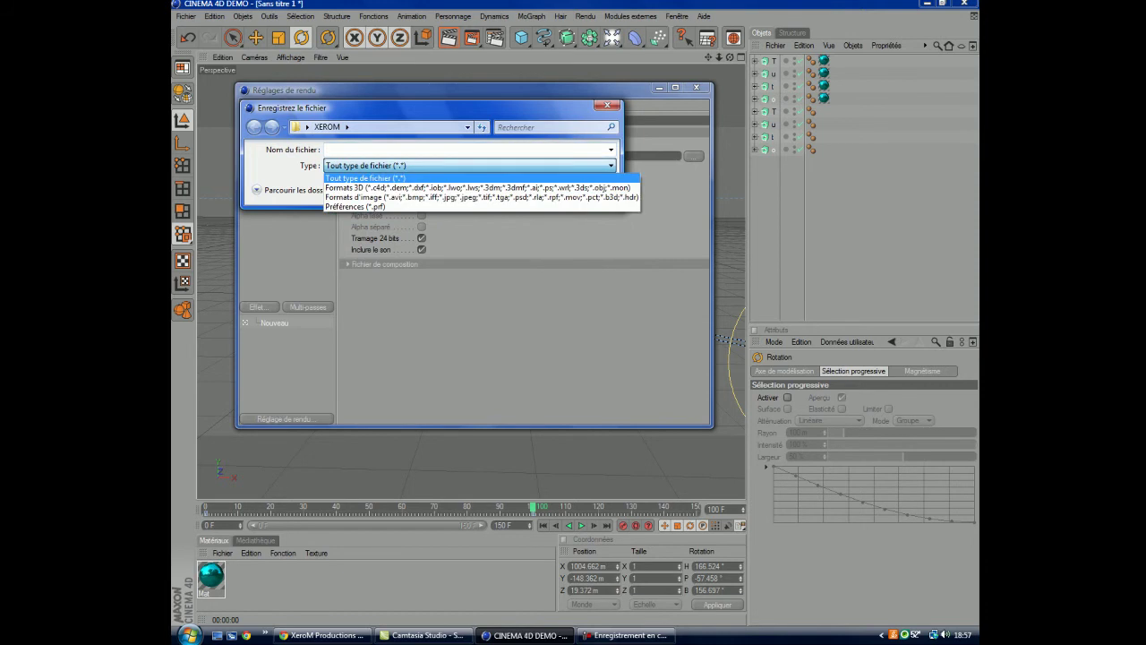
pyautogui.click(328, 150)
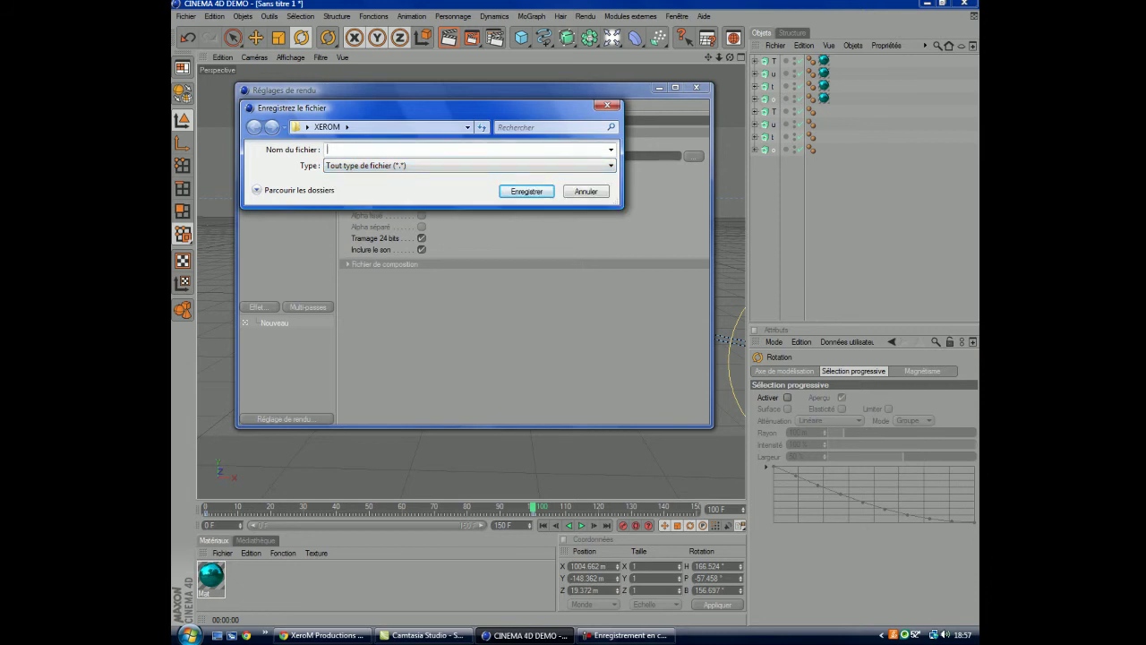
pyautogui.write('Tuto')
pyautogui.write('Intro')
pyautogui.press('Return')
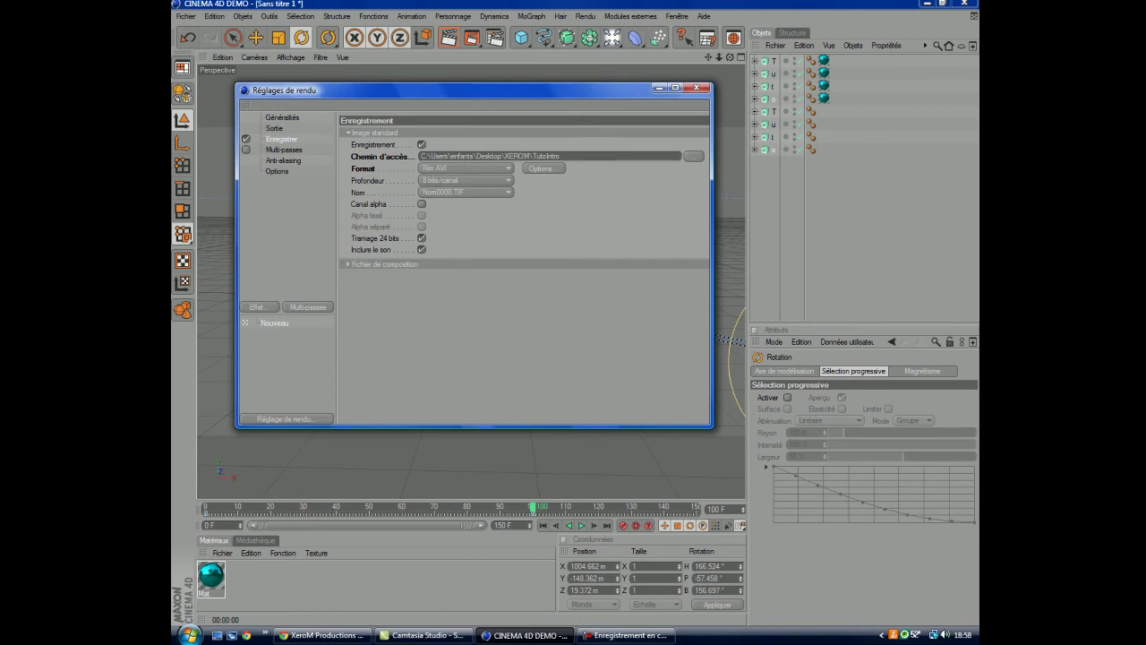
pyautogui.press('Escape')
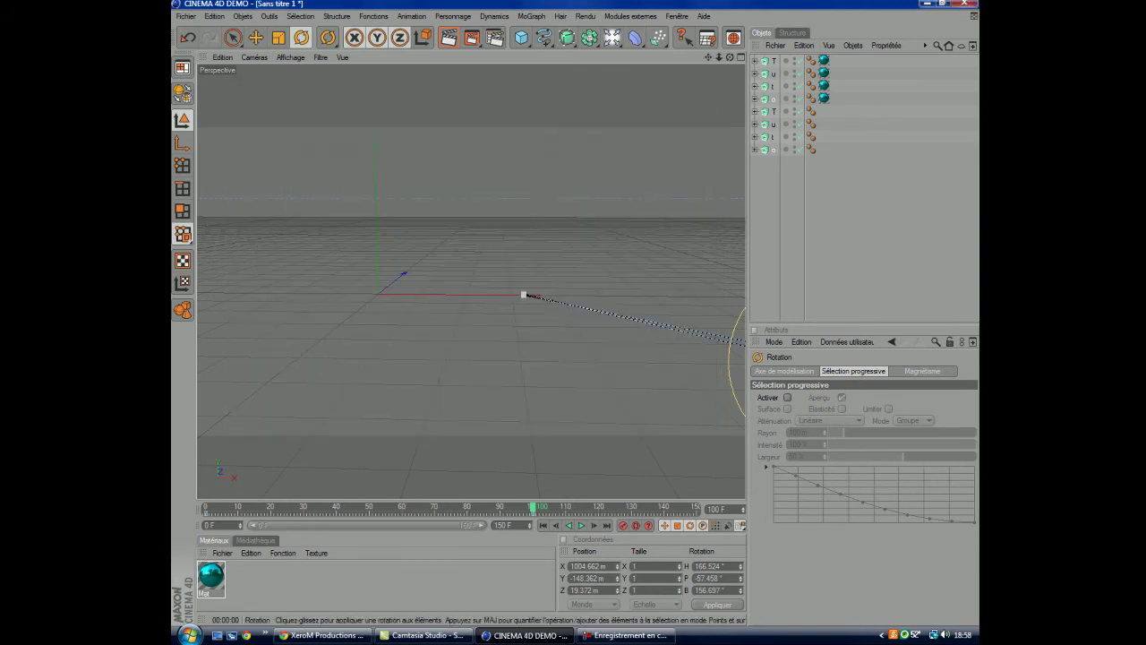
# Render to the Picture Viewer, then play and pause the 141-frame TutoIntro.avi
pyautogui.click(472, 37)
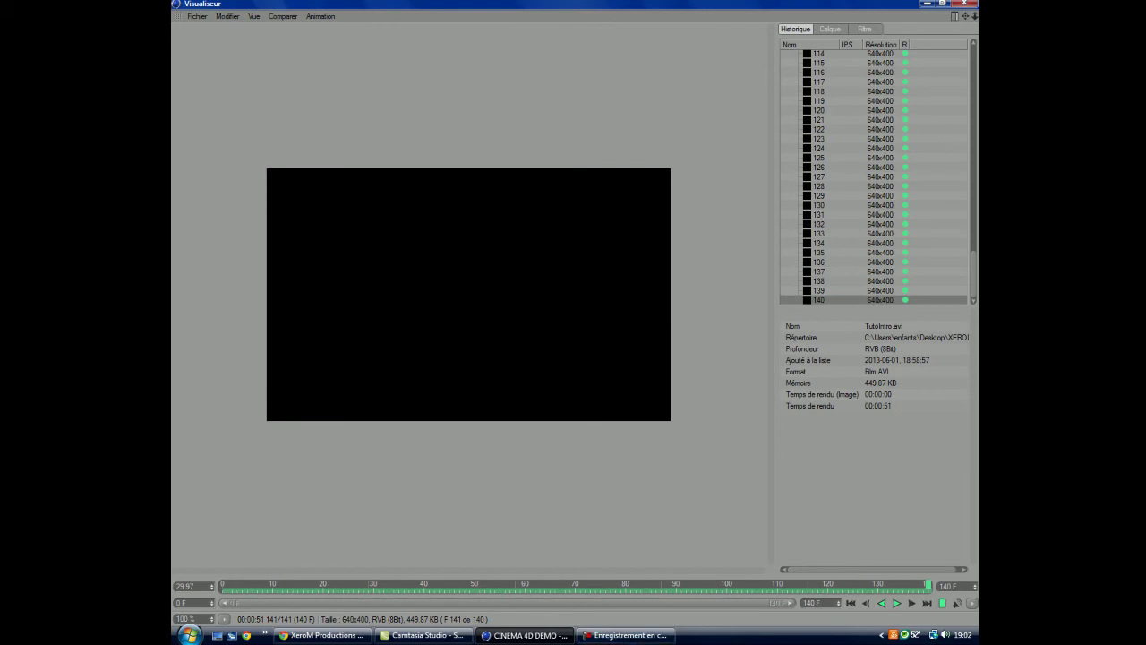
pyautogui.press('F8')
pyautogui.press('space')
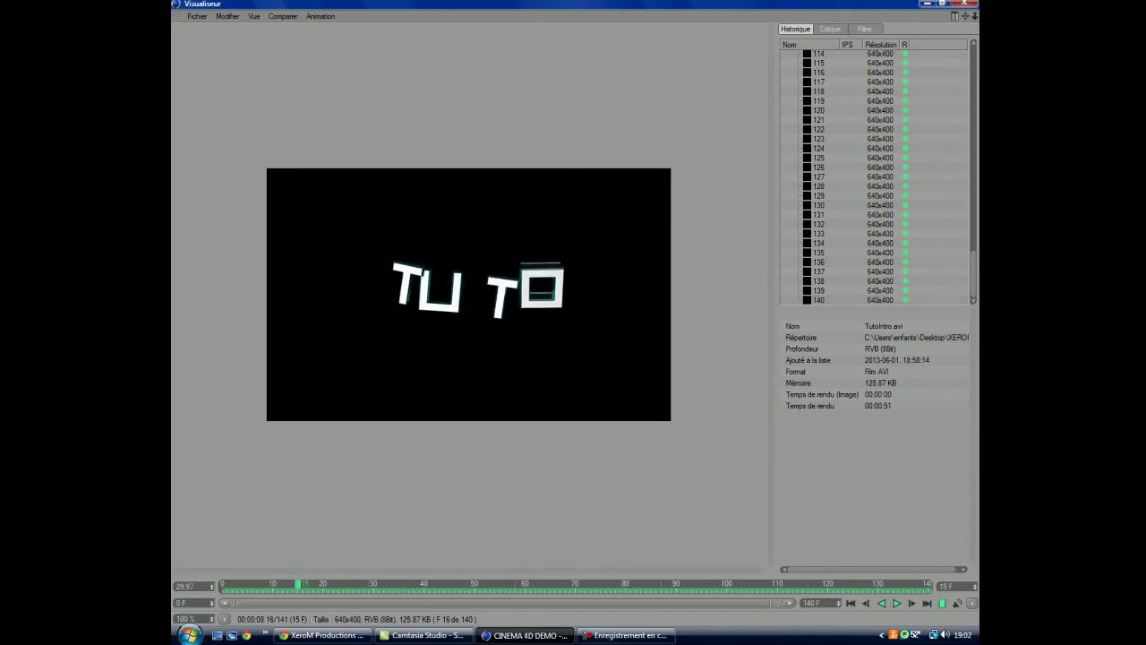
pyautogui.moveTo(298, 584); pyautogui.dragTo(223, 583)
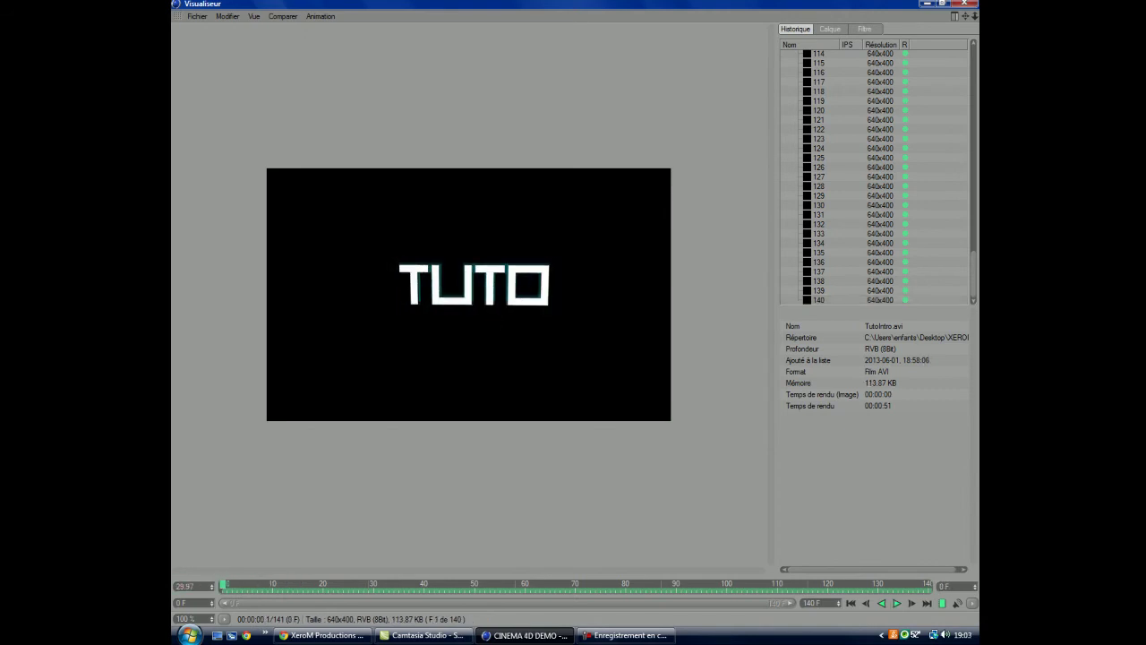
pyautogui.press('space')
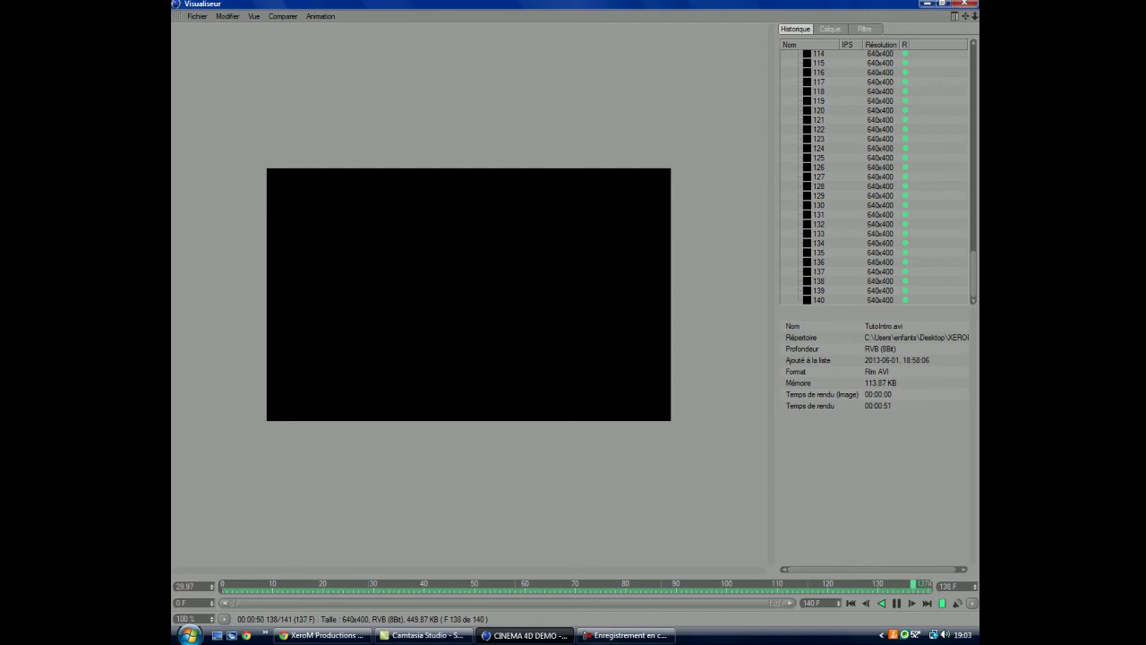
pyautogui.press('space')
pyautogui.press('space')
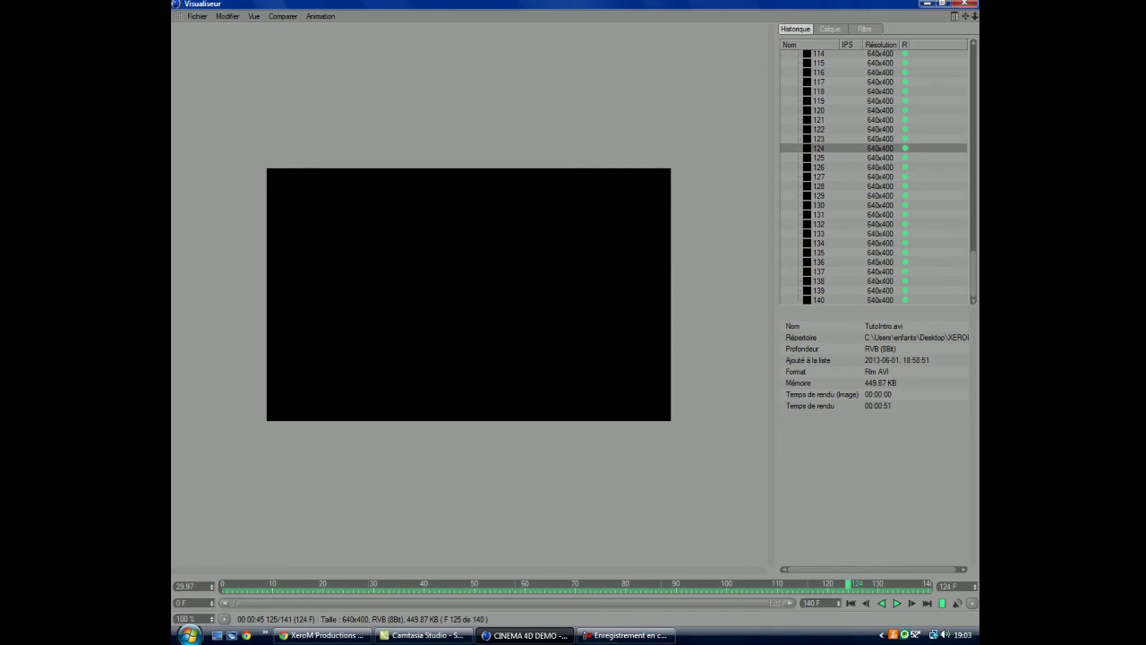
pyautogui.press('F6')
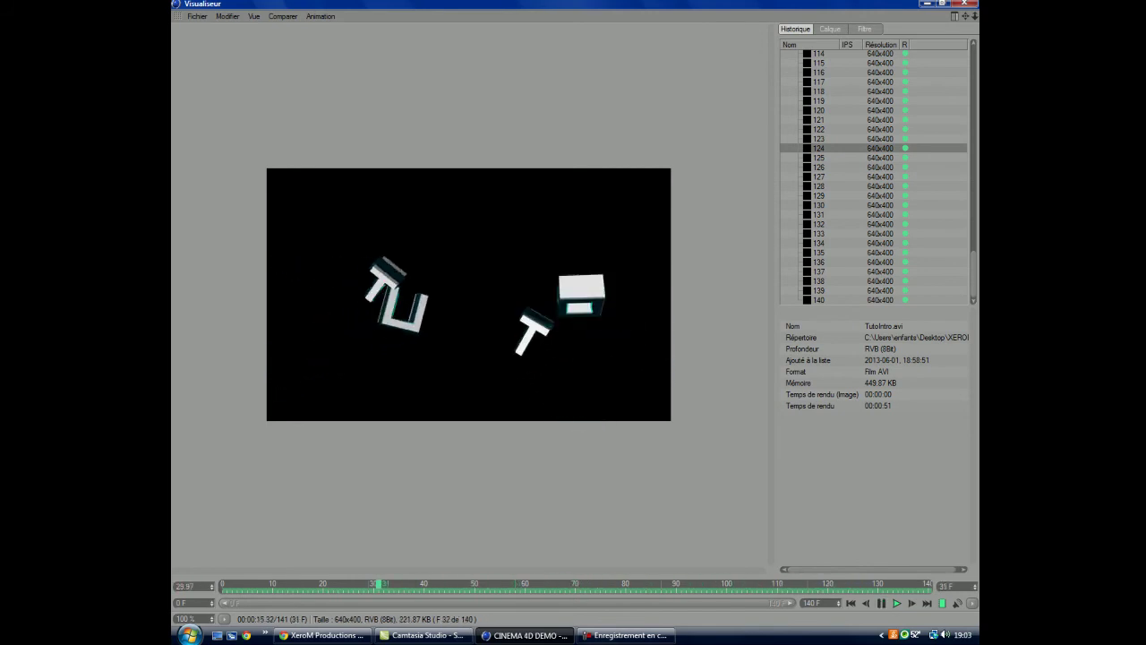
pyautogui.press('space')
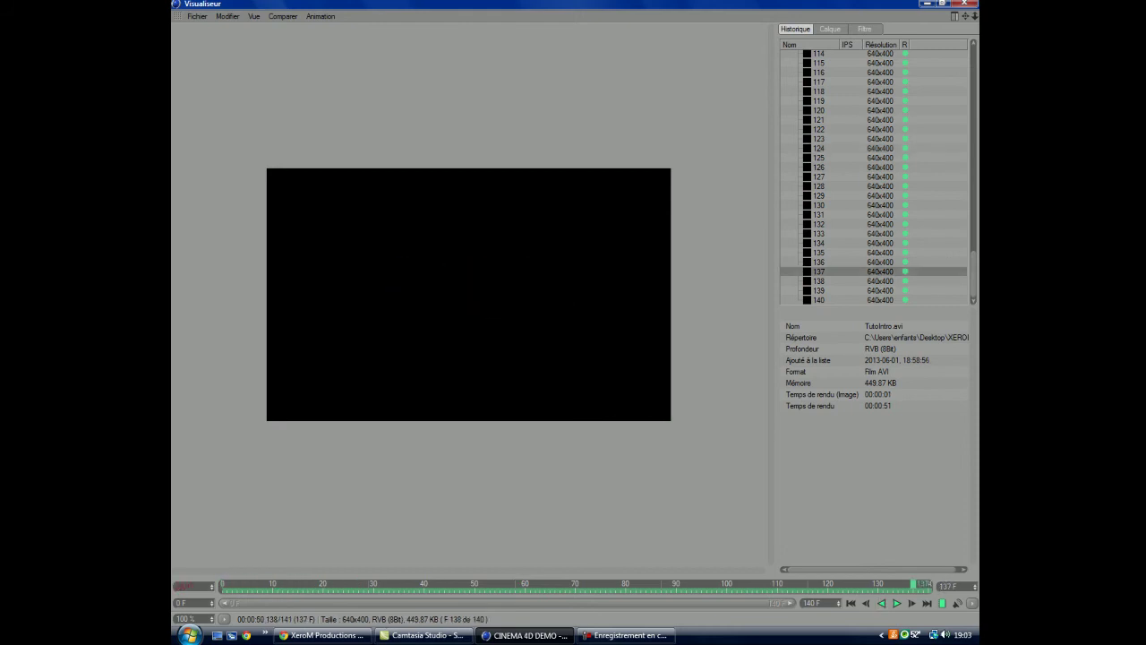